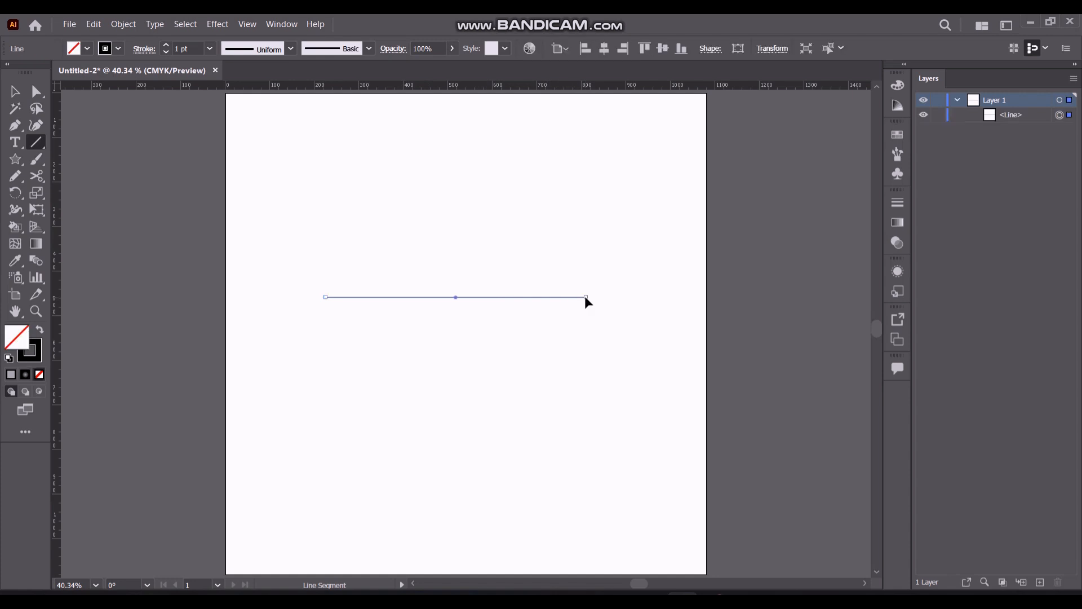
# Align the straight line to the horizontal and vertical center of the artboard
pyautogui.click(566, 49)
pyautogui.click(576, 98)
pyautogui.click(604, 48)
pyautogui.click(662, 49)
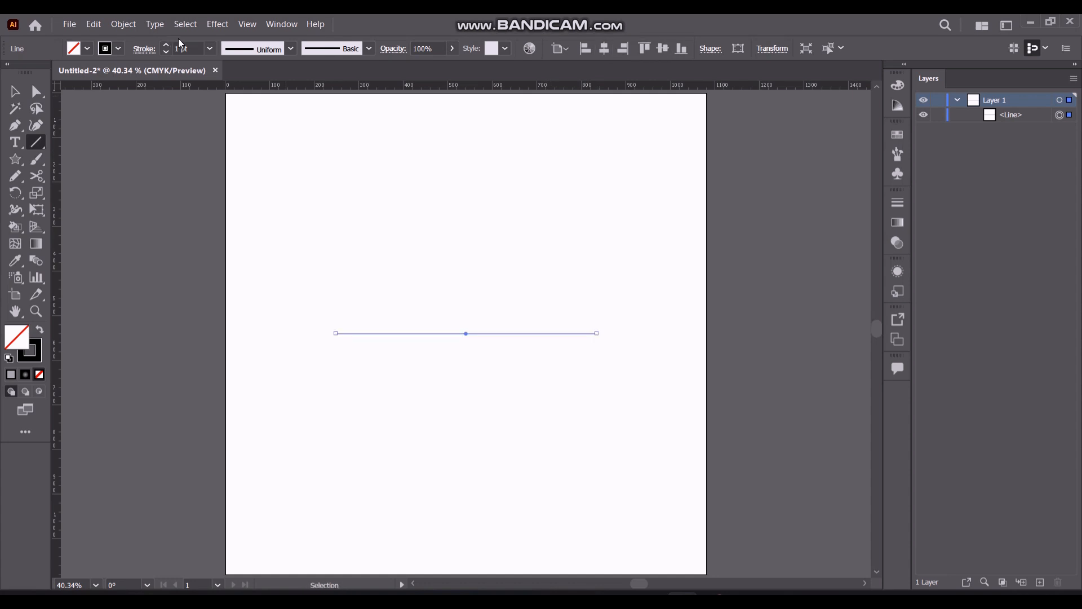
# Apply a Zig Zag effect to the line with an absolute size of 11 px, 35 ridges per segment and smooth points
pyautogui.click(218, 24)
pyautogui.moveTo(255, 168)
pyautogui.moveTo(260, 149)
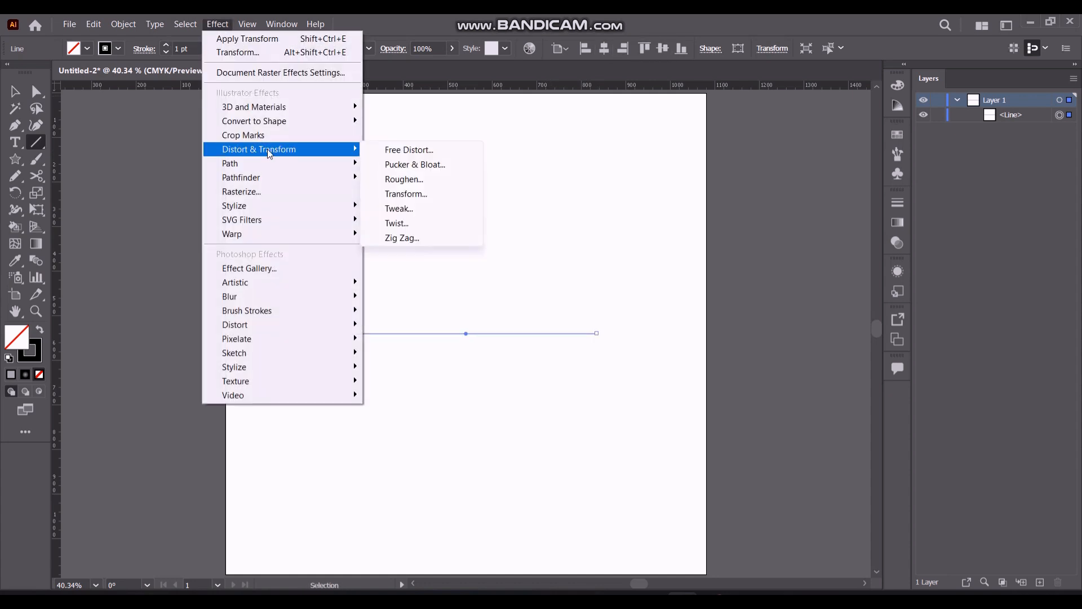
pyautogui.click(405, 236)
pyautogui.moveTo(724, 188); pyautogui.dragTo(737, 108)
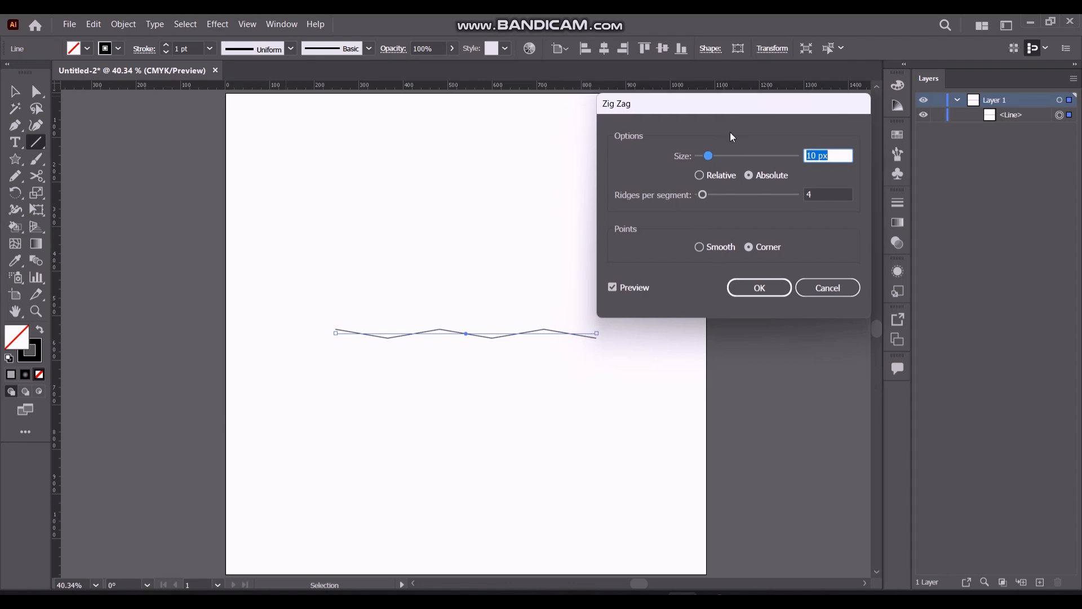
pyautogui.moveTo(707, 152); pyautogui.dragTo(758, 152)
pyautogui.moveTo(702, 194); pyautogui.dragTo(739, 193)
pyautogui.click(699, 248)
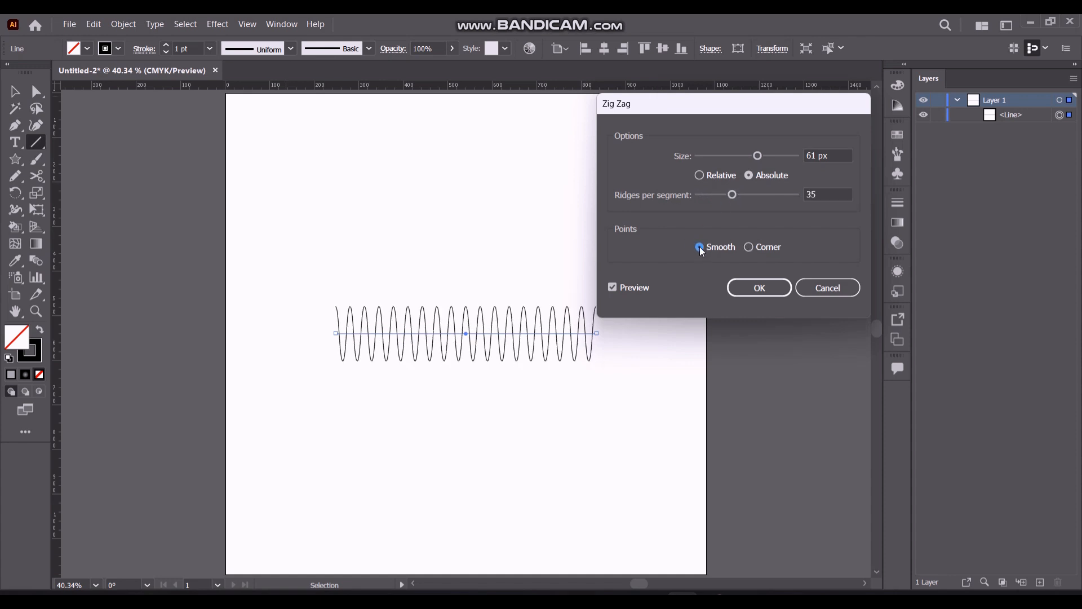
pyautogui.click(745, 156)
pyautogui.moveTo(747, 162)
pyautogui.mouseDown()
pyautogui.moveTo(705, 161)
pyautogui.moveTo(718, 160)
pyautogui.mouseUp()
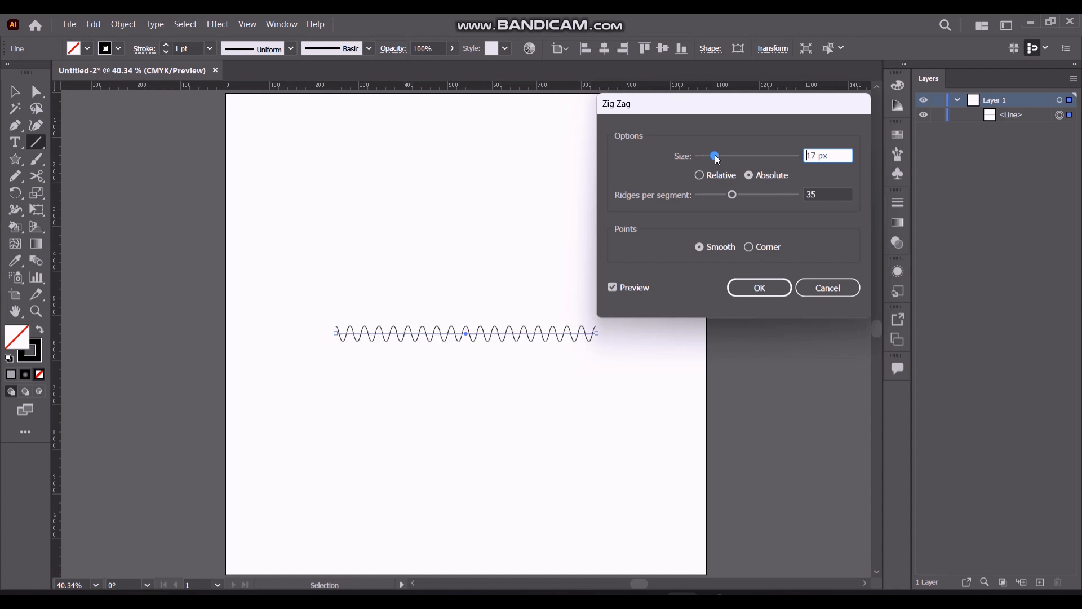
pyautogui.click(759, 288)
pyautogui.press('v')
pyautogui.click(426, 295)
# Paste a copy of the wavy line below the original and align both lines by their horizontal centers
pyautogui.scroll(3, 445, 386)
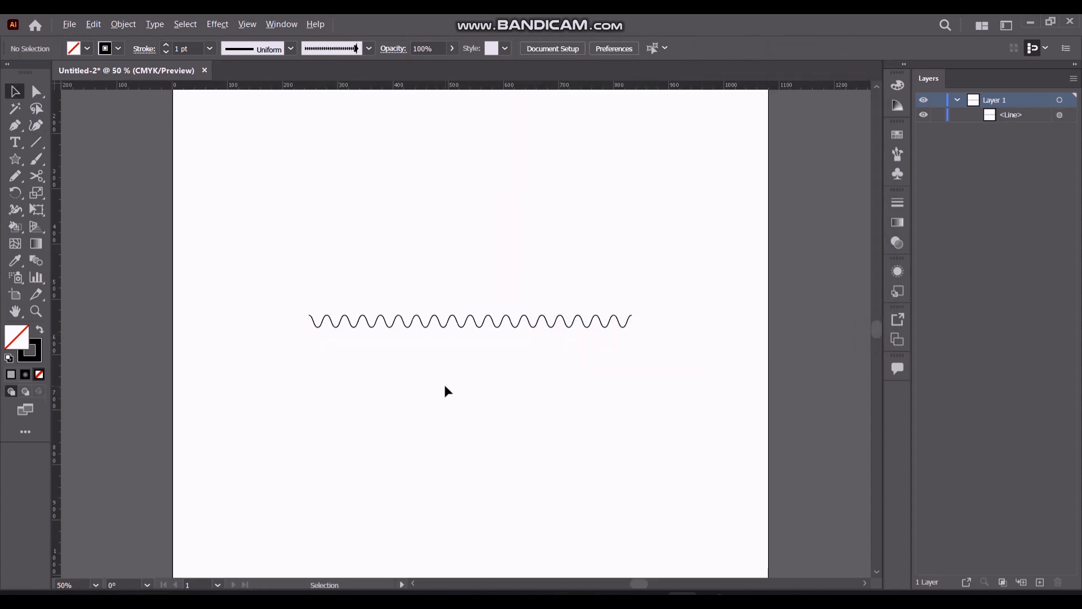
pyautogui.click(440, 274)
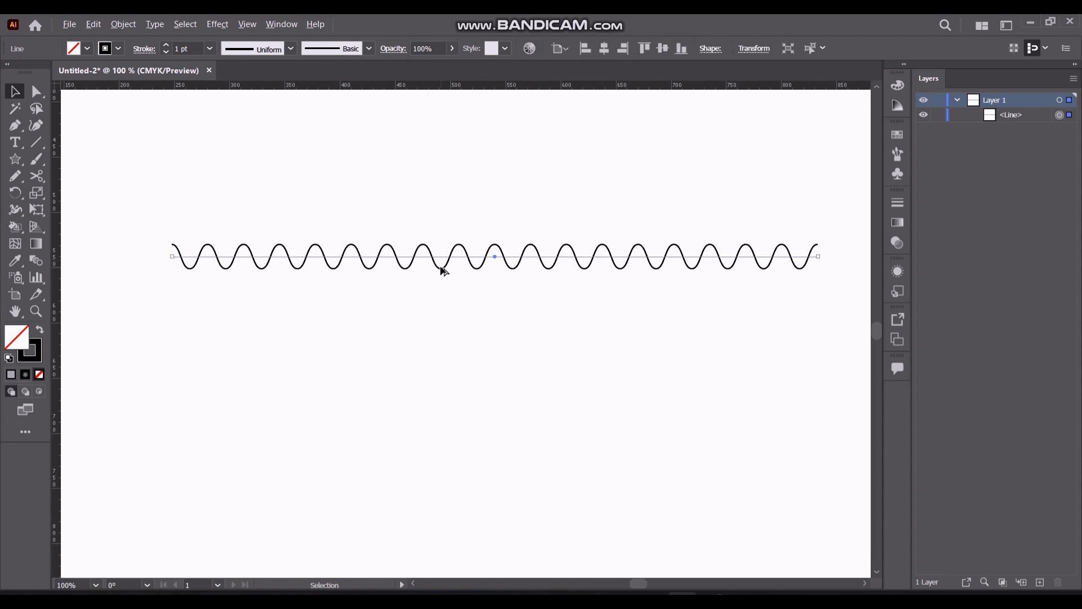
pyautogui.click(93, 24)
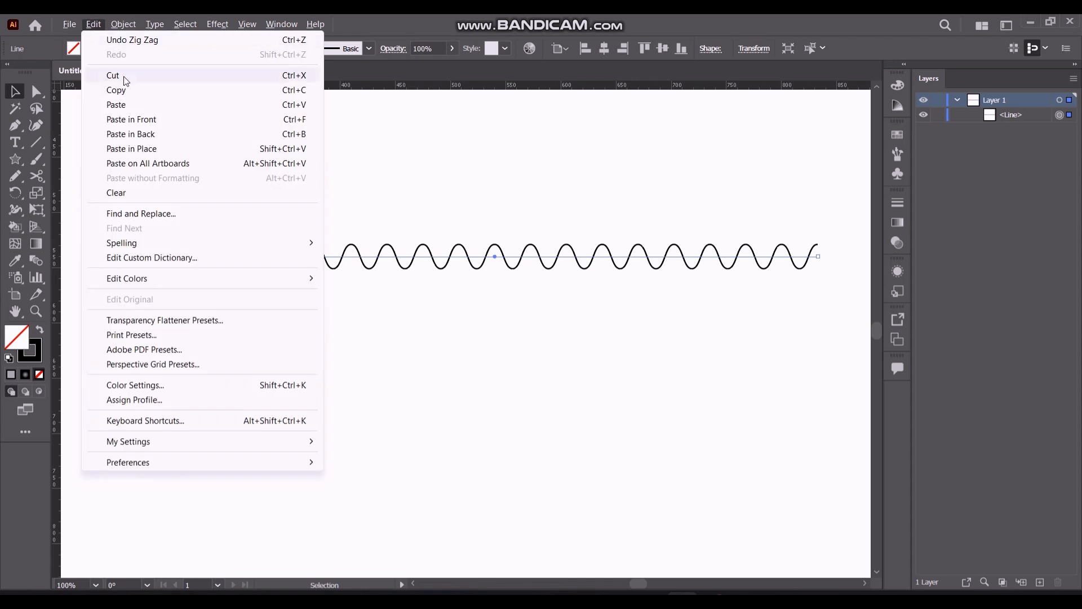
pyautogui.click(127, 104)
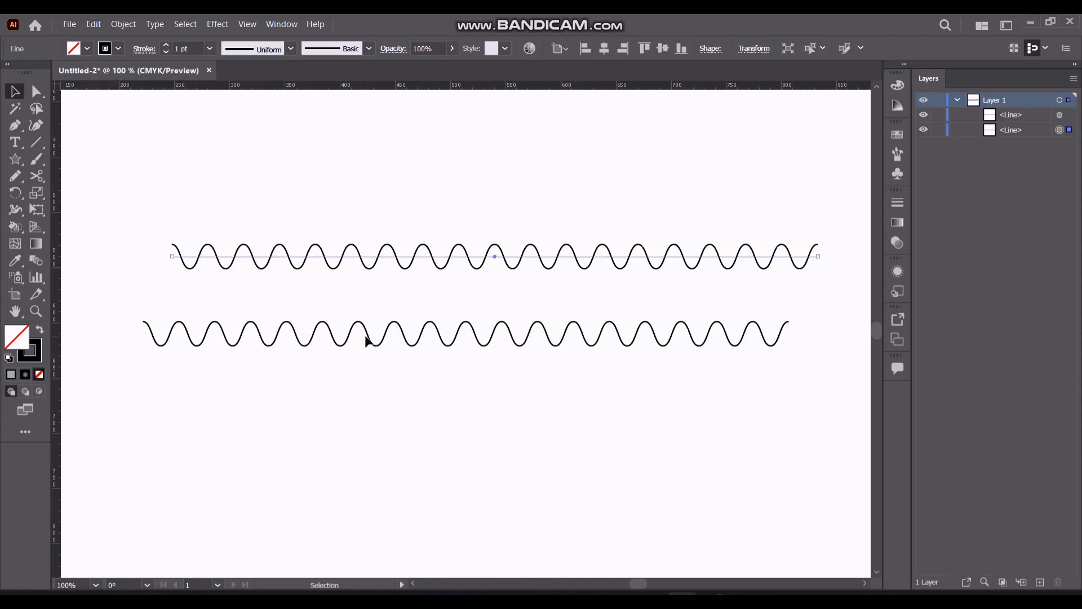
pyautogui.keyDown('shift'); pyautogui.click(359, 261); pyautogui.keyUp('shift')
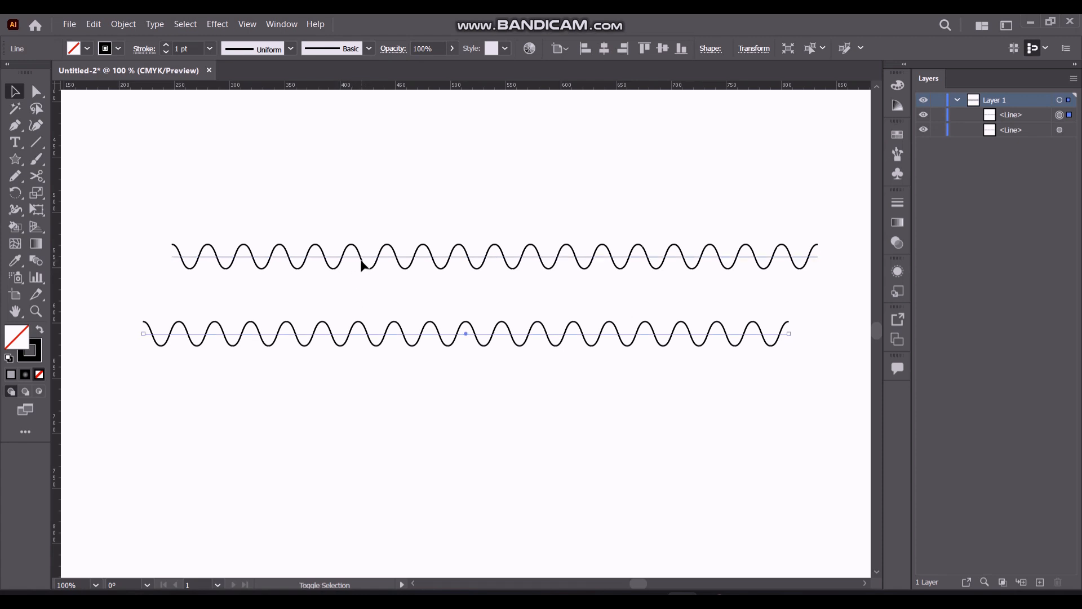
pyautogui.click(604, 48)
pyautogui.click(426, 185)
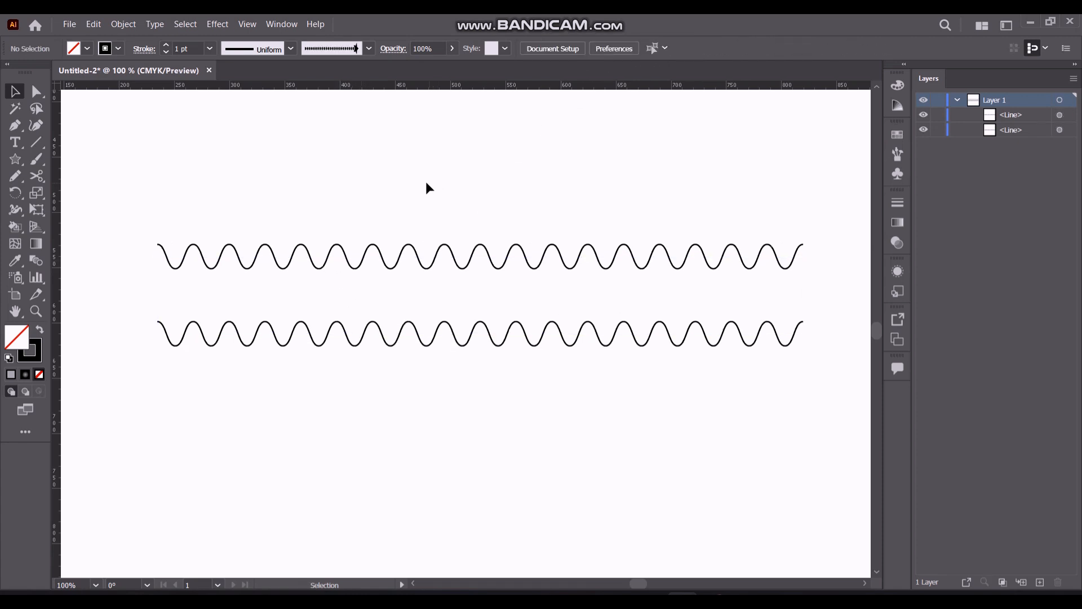
# Reflect the lower wavy line across the vertical axis
pyautogui.click(426, 344)
pyautogui.rightClick(426, 344)
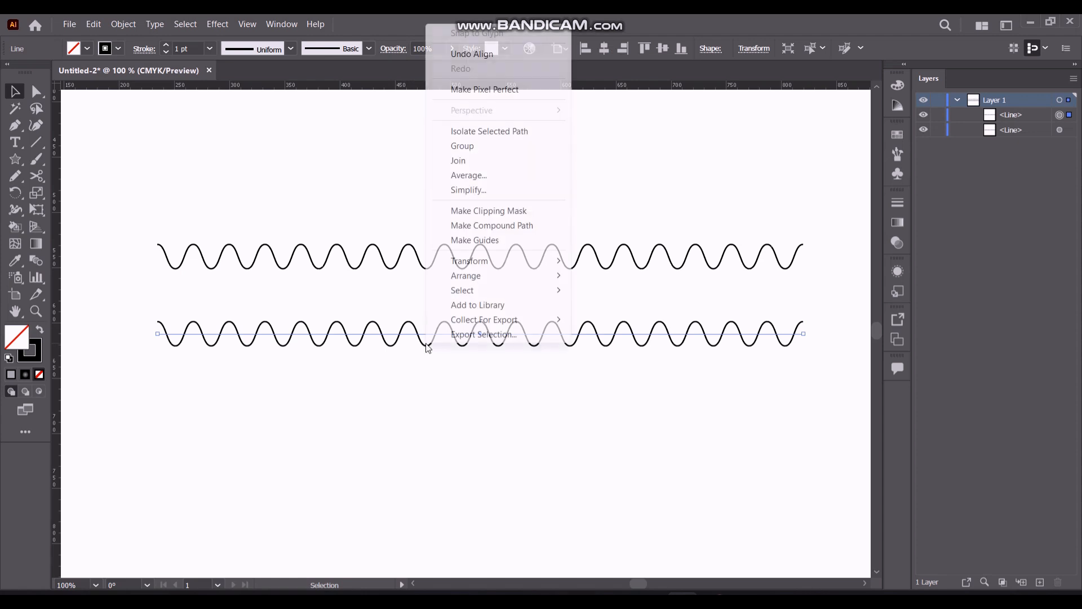
pyautogui.moveTo(552, 267)
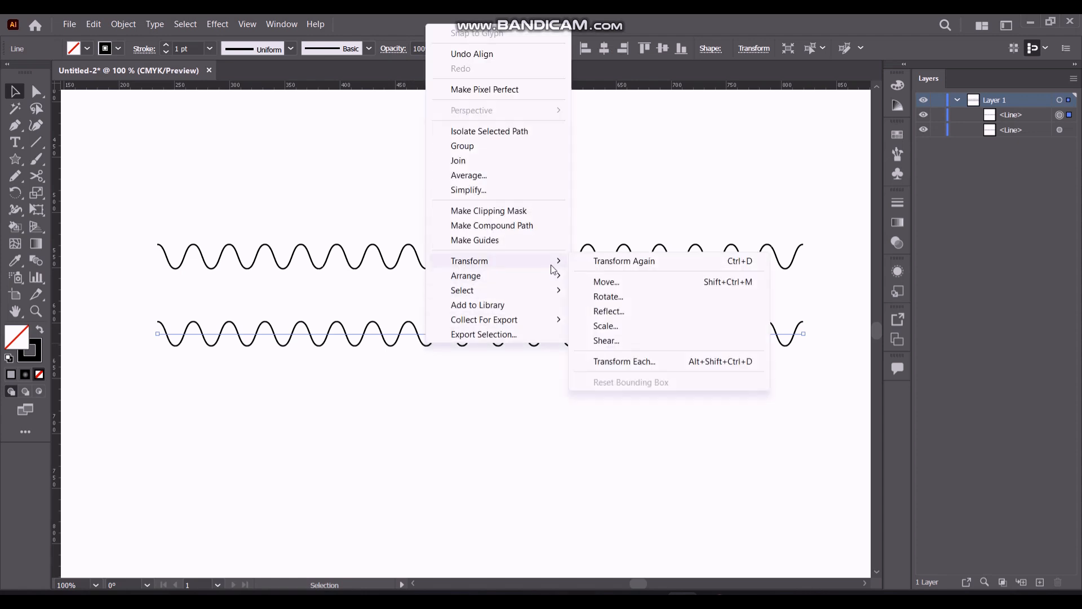
pyautogui.click(608, 311)
pyautogui.click(715, 234)
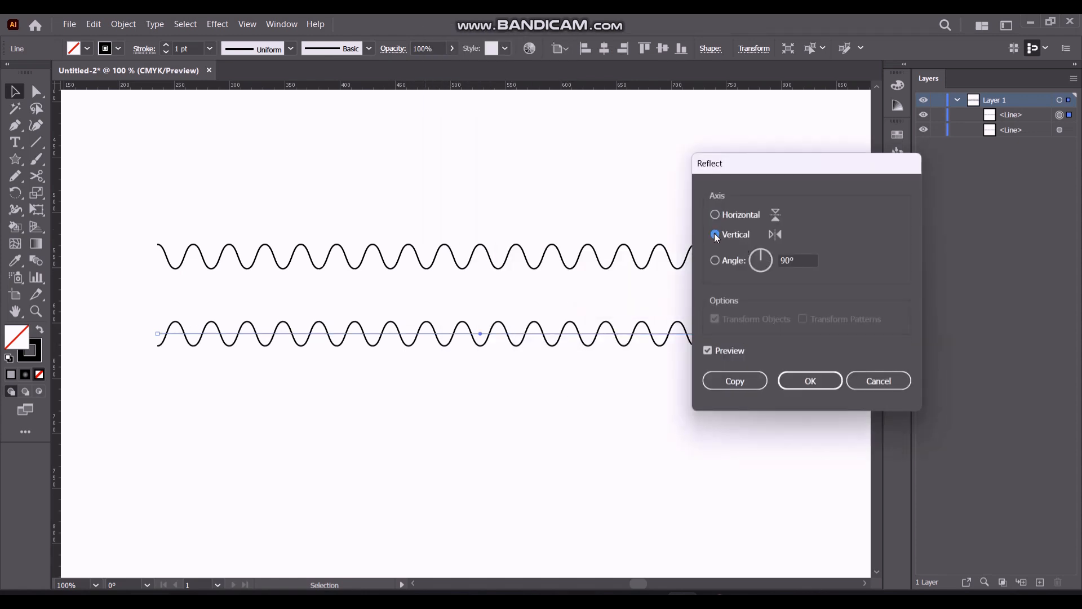
pyautogui.click(796, 389)
pyautogui.click(177, 153)
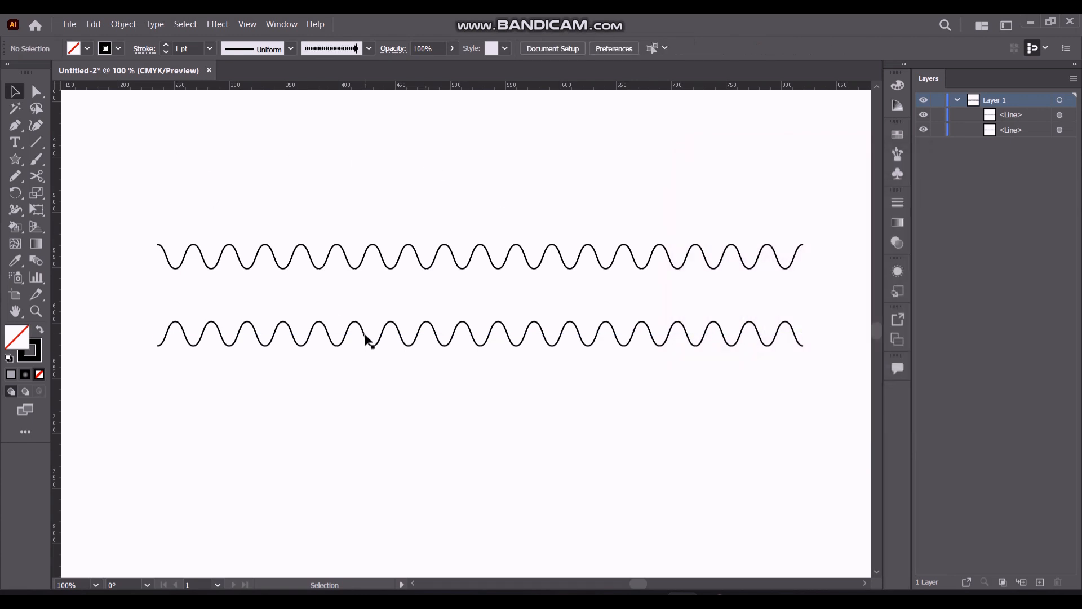
# Move the reflected wavy line up over the original so the two interlace into alternating large and small loops
pyautogui.click(363, 334)
pyautogui.hotkey('shift', 'Up')
pyautogui.hotkey('shift', 'Up')
pyautogui.hotkey('shift', 'Up')
pyautogui.hotkey('shift', 'Up')
pyautogui.hotkey('shift', 'Up')
pyautogui.hotkey('shift', 'Up')
pyautogui.hotkey('shift', 'Up')
pyautogui.hotkey('shift', 'Up')
pyautogui.hotkey('shift', 'Up')
pyautogui.hotkey('shift', 'Up')
pyautogui.hotkey('shift', 'Up')
pyautogui.hotkey('shift', 'Up')
pyautogui.hotkey('shift', 'Up')
pyautogui.hotkey('shift', 'Down')
pyautogui.hotkey('shift', 'Down')
pyautogui.hotkey('shift', 'Down')
pyautogui.hotkey('shift', 'Down')
pyautogui.hotkey('shift', 'Down')
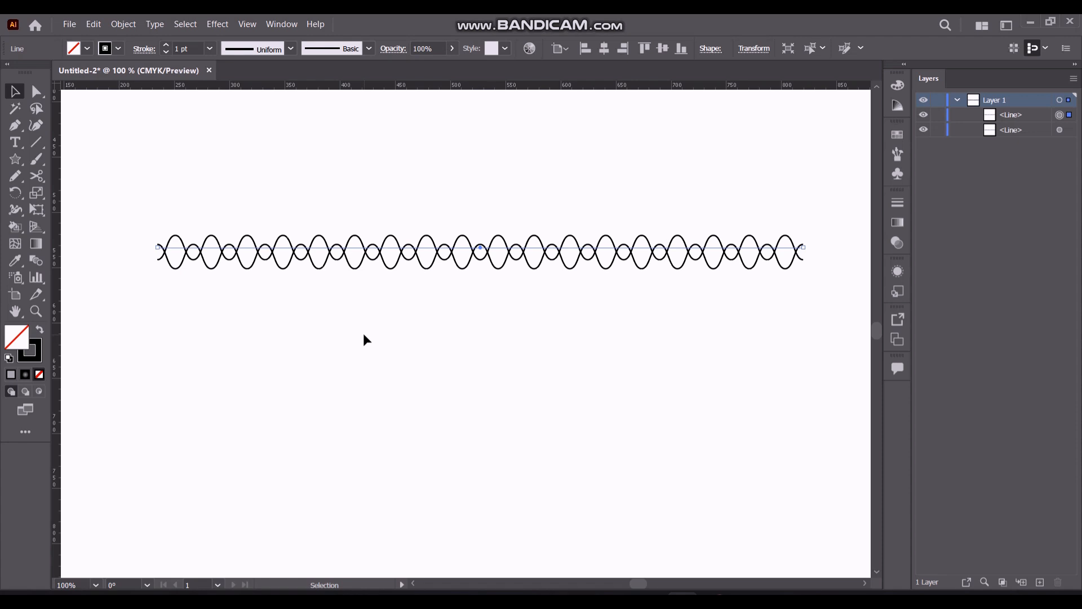
pyautogui.click(321, 208)
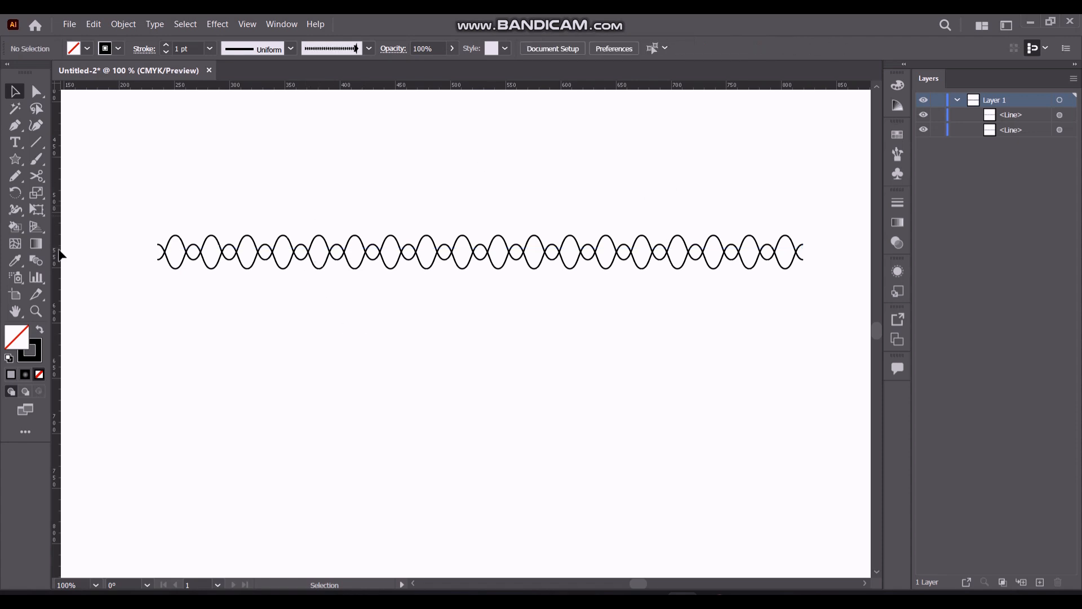
# Draw two vertical line segments through crossing points of the wave chain, ten repeats of the pattern apart
pyautogui.click(36, 142)
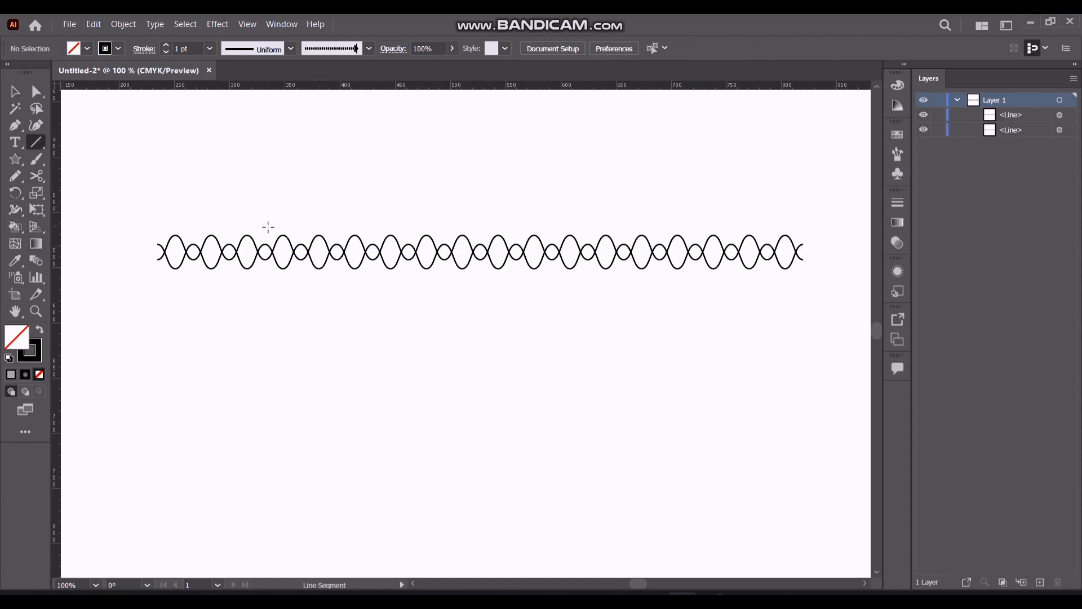
pyautogui.scroll(1, 265, 236)
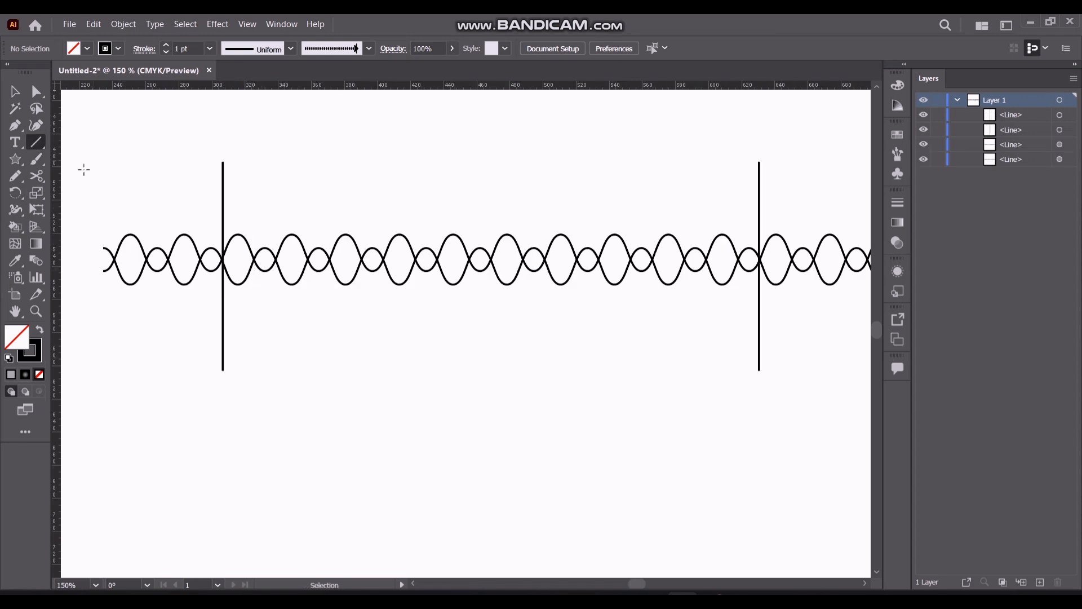
# Draw a small circle with the Ellipse tool in the empty area below the wave chain
pyautogui.click(15, 164)
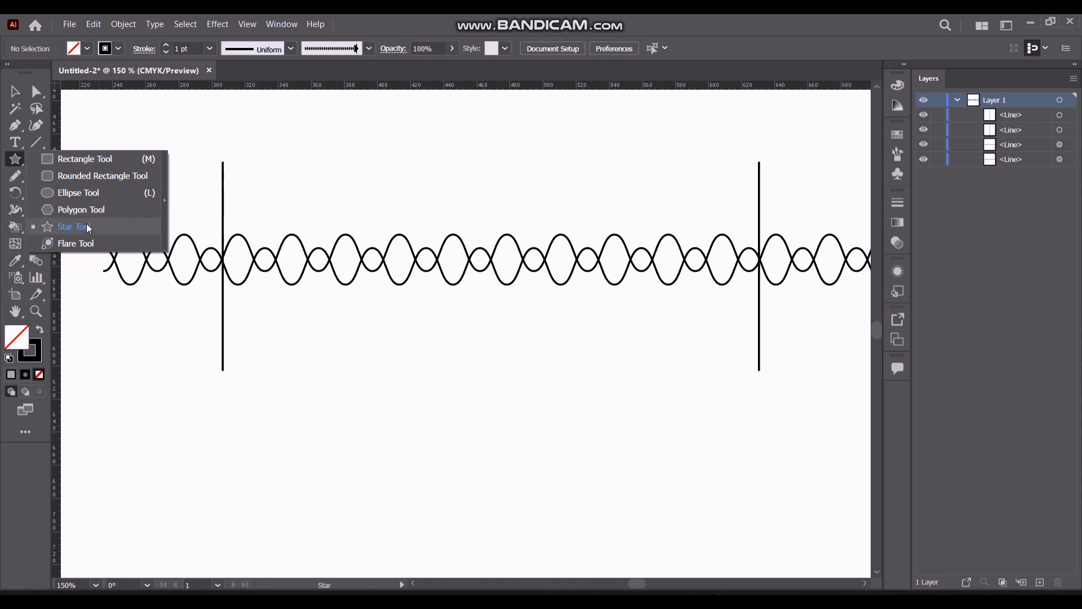
pyautogui.click(85, 192)
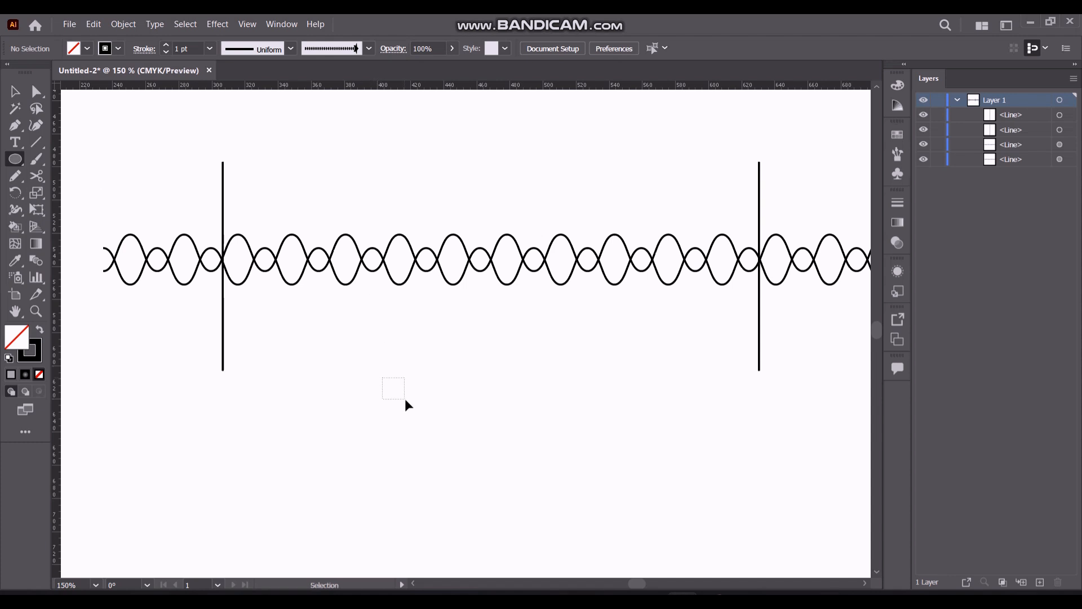
pyautogui.moveTo(394, 376); pyautogui.dragTo(430, 402)
# Move the circle's top anchor point up to about Y 593.5 px and convert it to a corner, forming a teardrop
pyautogui.press('a')
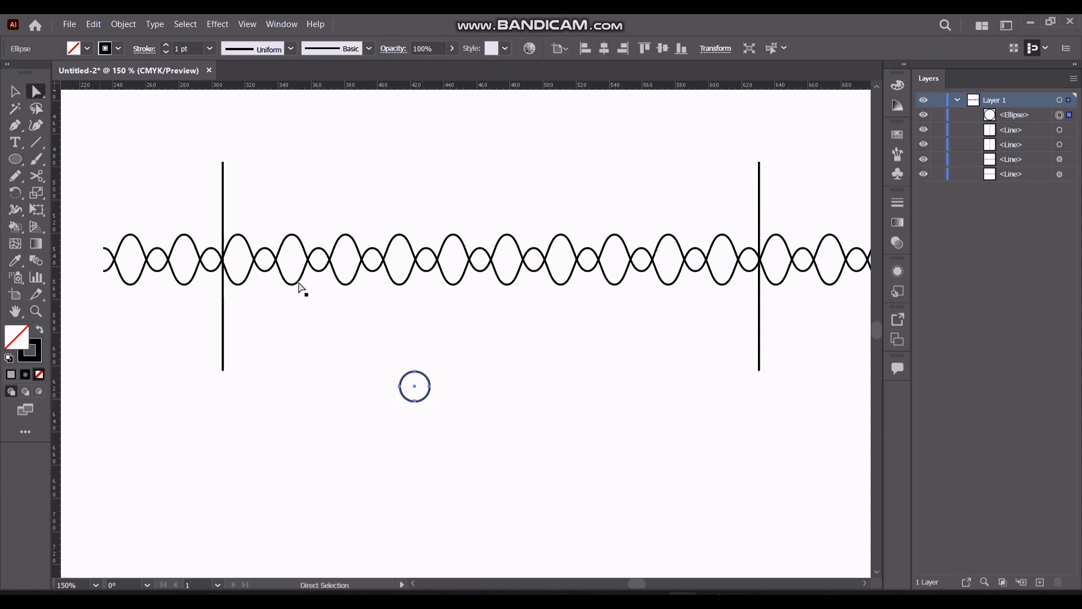
pyautogui.scroll(2, 414, 389)
pyautogui.click(415, 372)
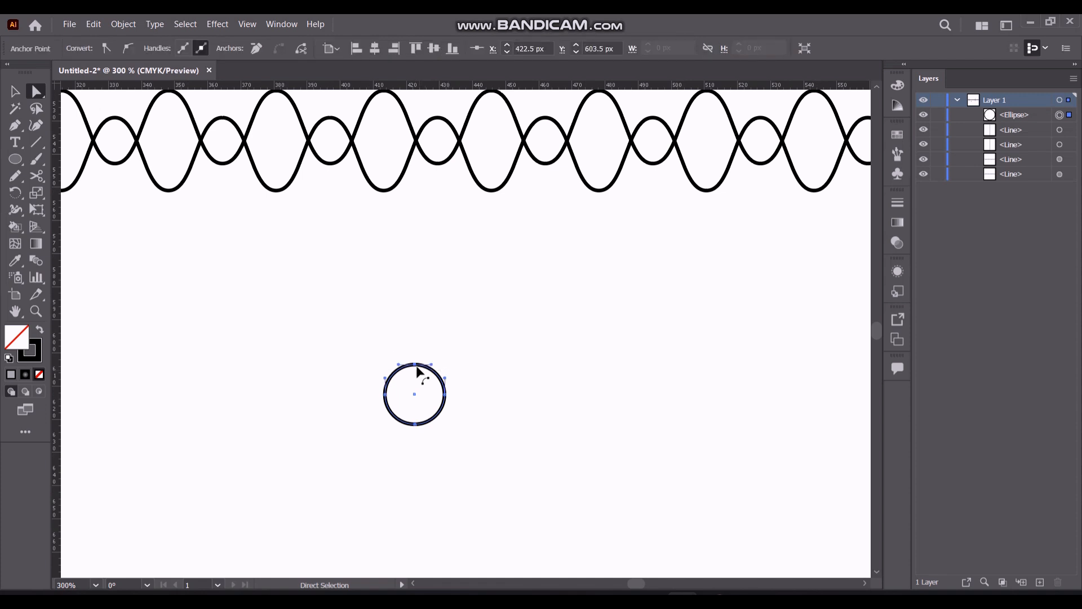
pyautogui.moveTo(415, 365); pyautogui.dragTo(412, 344)
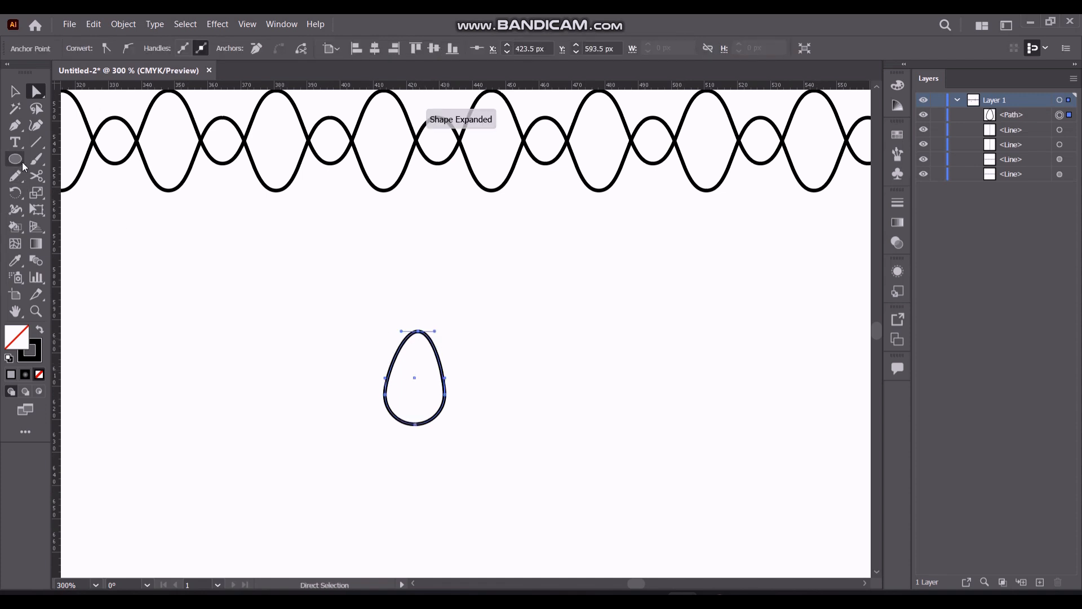
pyautogui.moveTo(15, 126); pyautogui.dragTo(68, 178)
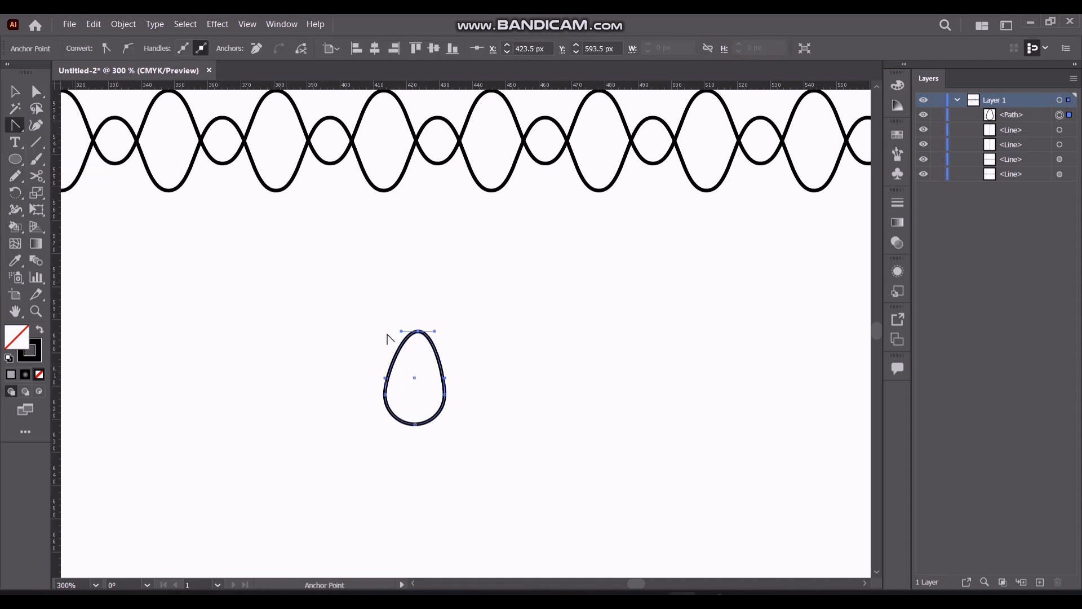
pyautogui.click(418, 332)
pyautogui.press('v')
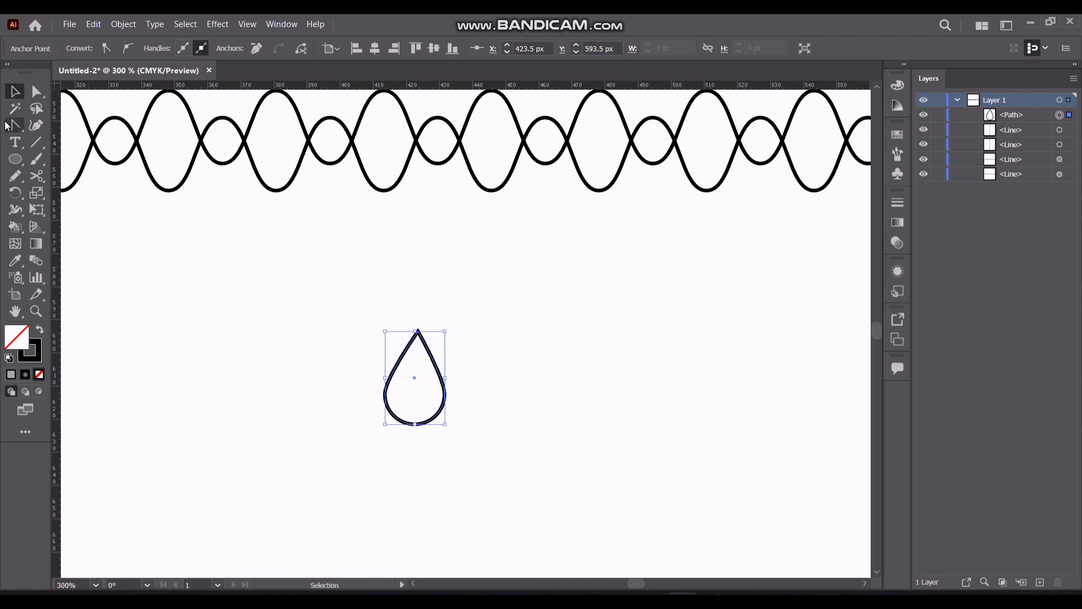
pyautogui.click(15, 159)
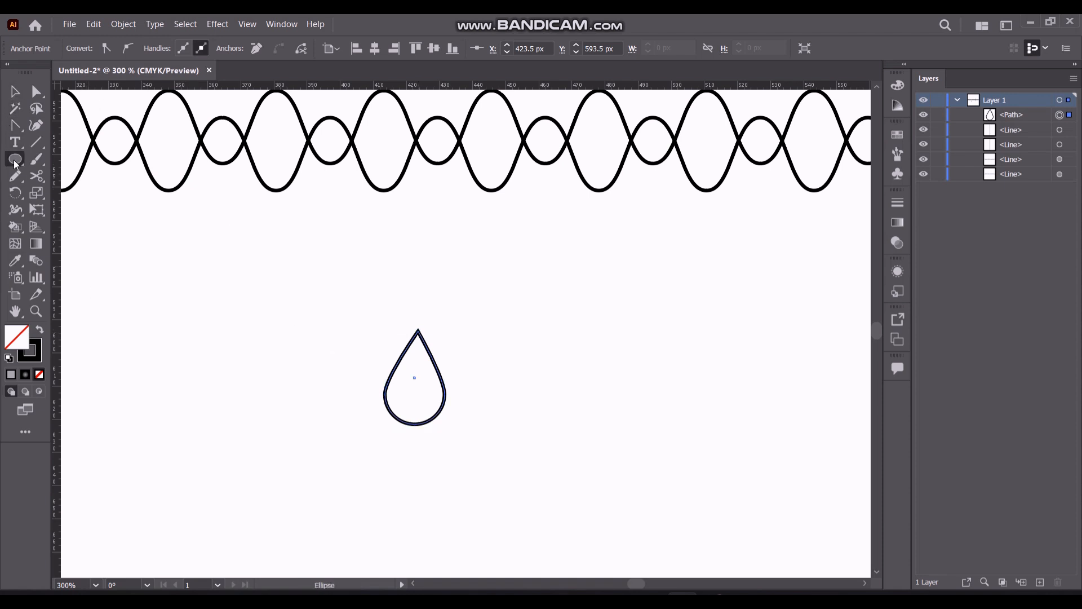
pyautogui.doubleClick(26, 341)
pyautogui.click(690, 220)
# Swap the teardrop's fill and stroke to give it a black fill and no stroke
pyautogui.click(15, 91)
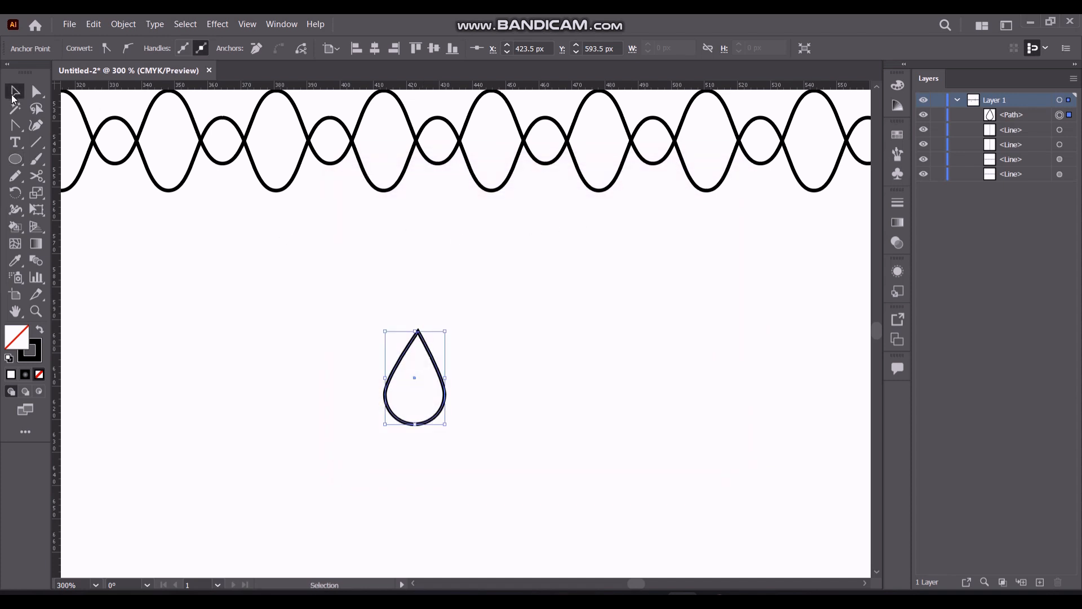
pyautogui.click(43, 331)
# Create a copy of the teardrop reflected across the horizontal axis
pyautogui.click(403, 389)
pyautogui.rightClick(403, 388)
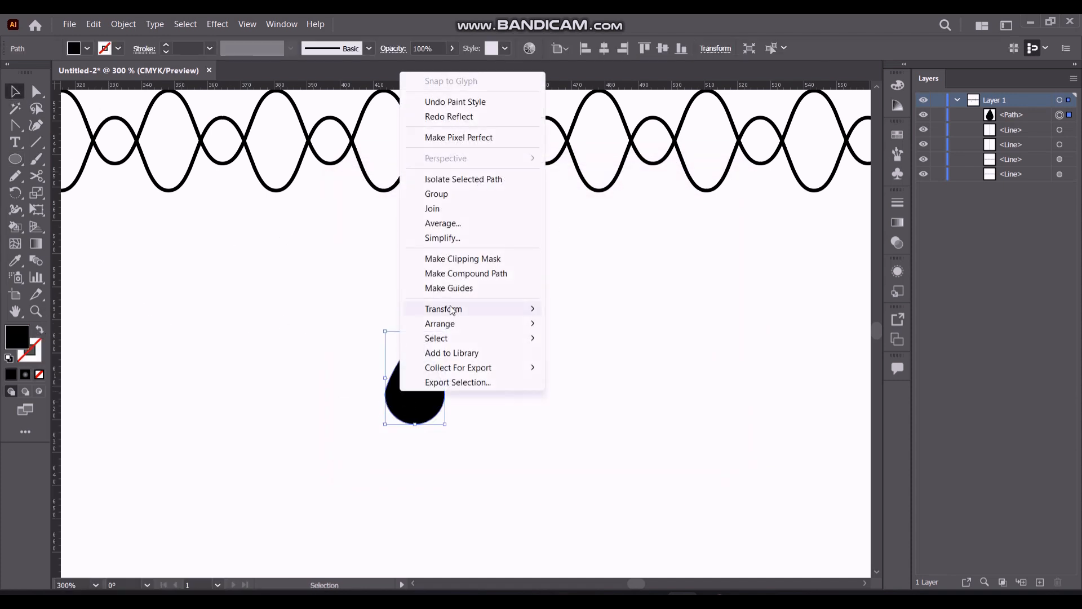
pyautogui.moveTo(450, 308)
pyautogui.click(619, 361)
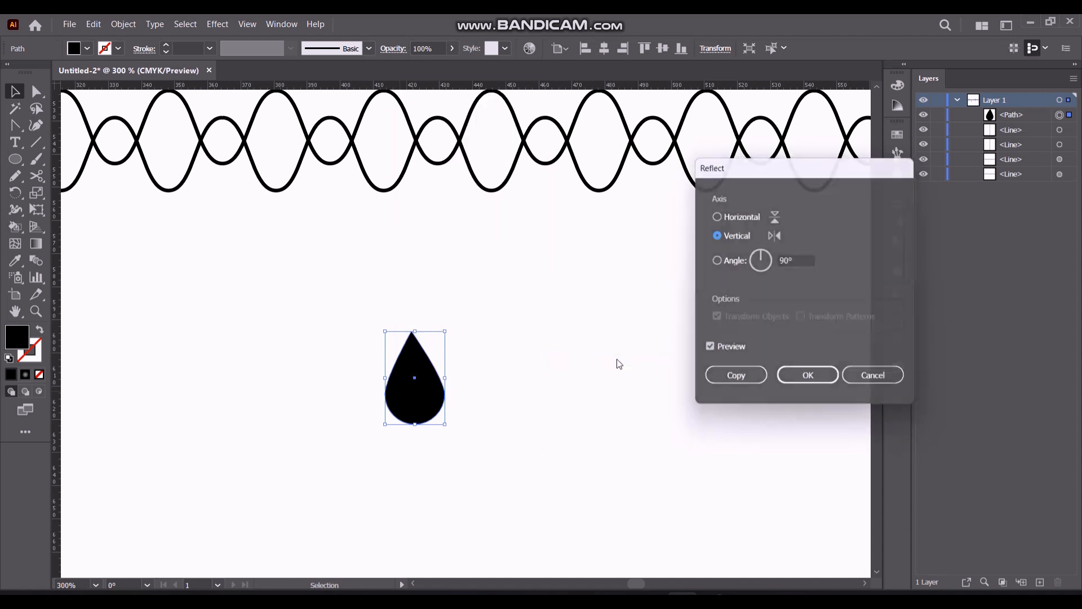
pyautogui.click(715, 214)
pyautogui.click(735, 381)
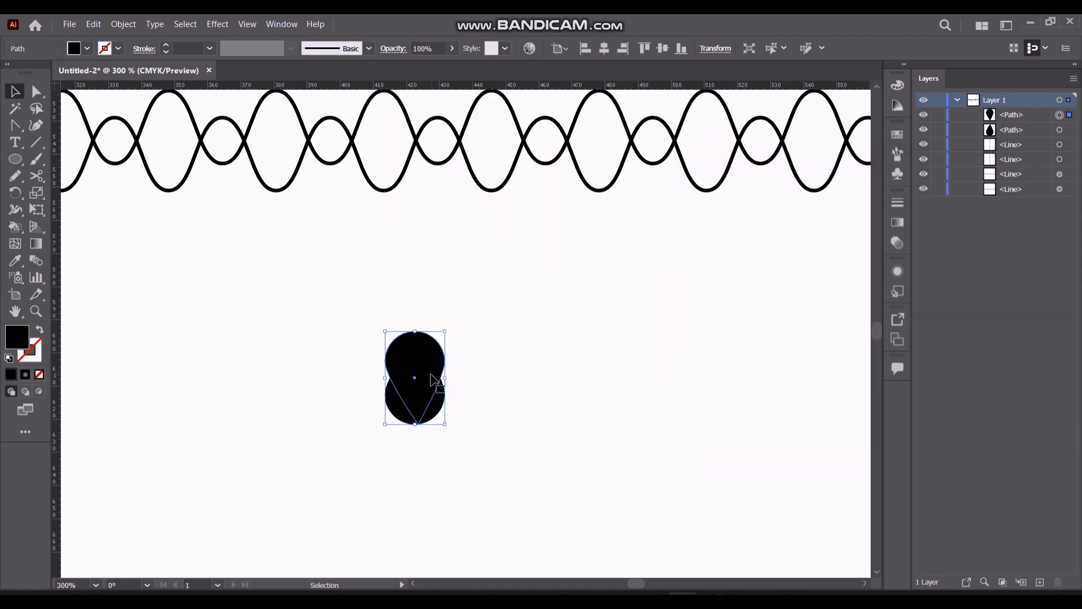
# Move the reflected teardrop directly below the original with round ends touching, and align both by their horizontal centers
pyautogui.moveTo(415, 389); pyautogui.dragTo(417, 458)
pyautogui.keyDown('shift'); pyautogui.click(422, 397); pyautogui.keyUp('shift')
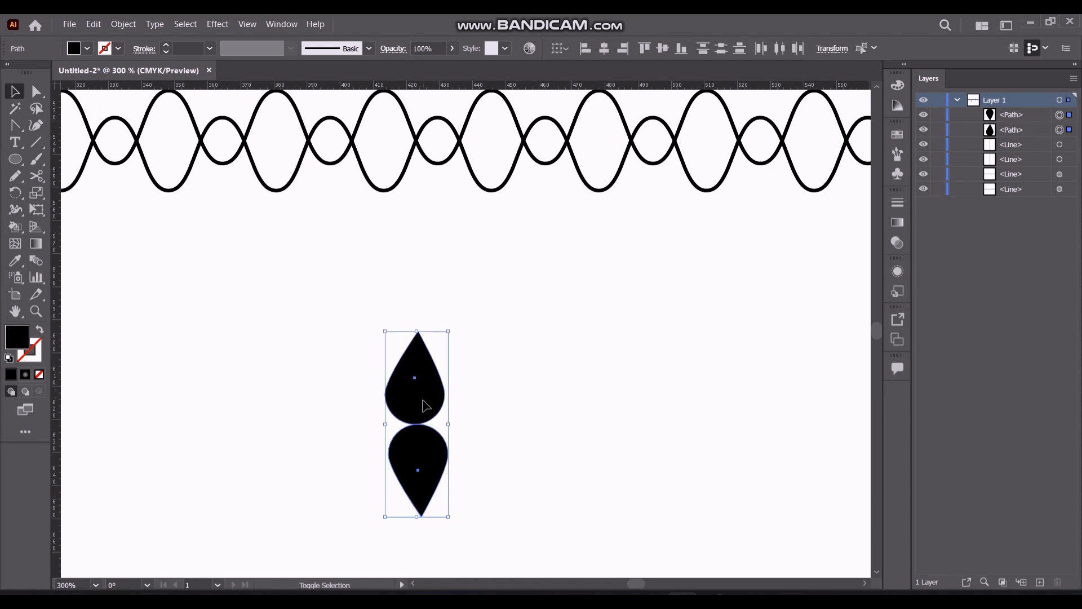
pyautogui.click(604, 50)
pyautogui.click(489, 417)
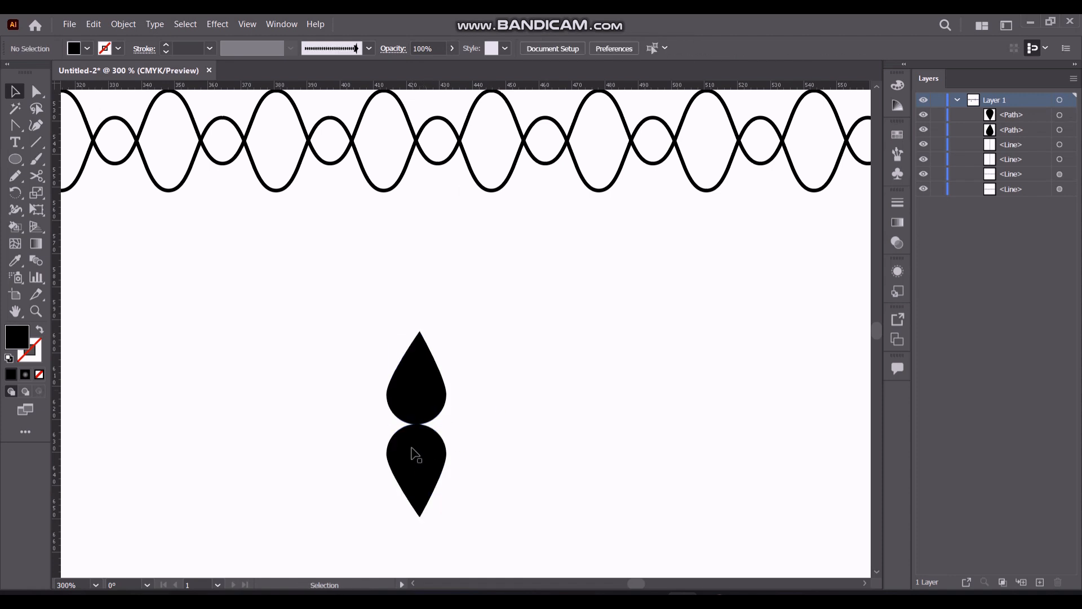
# Group the two black teardrops
pyautogui.click(426, 400)
pyautogui.keyDown('shift'); pyautogui.click(416, 475); pyautogui.keyUp('shift')
pyautogui.hotkey('ctrl', 'g')
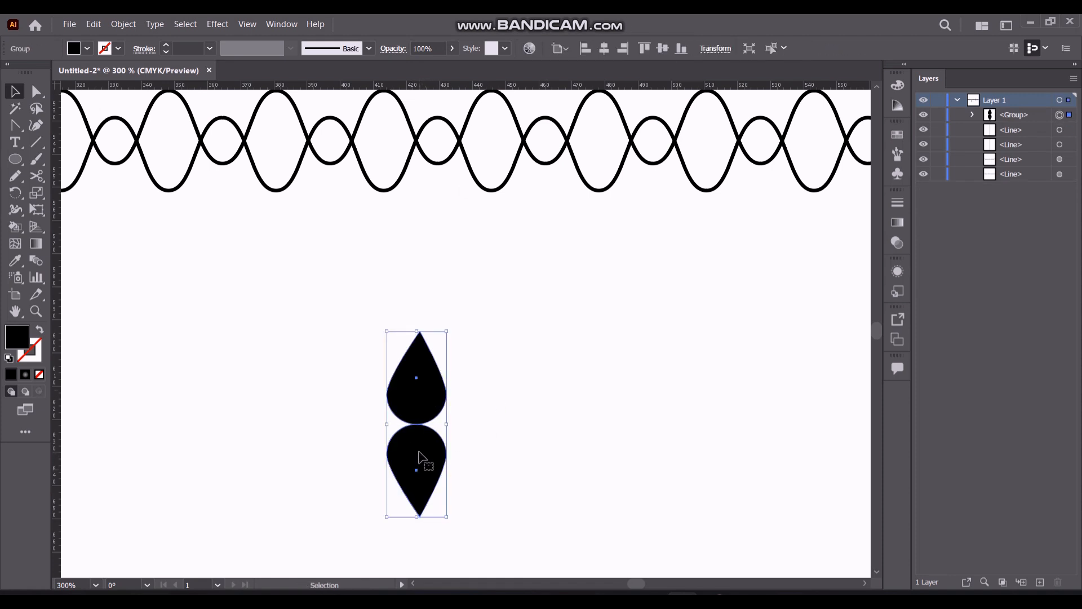
# Create a copy of the teardrop group rotated 90° to form a four-pointed shape
pyautogui.rightClick(420, 453)
pyautogui.moveTo(507, 373)
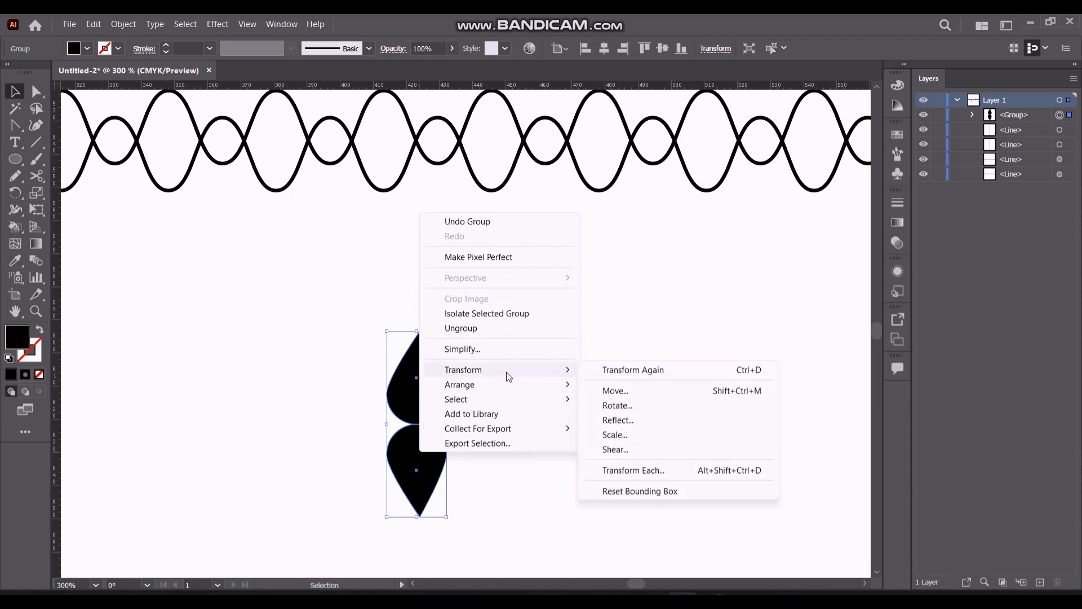
pyautogui.click(609, 406)
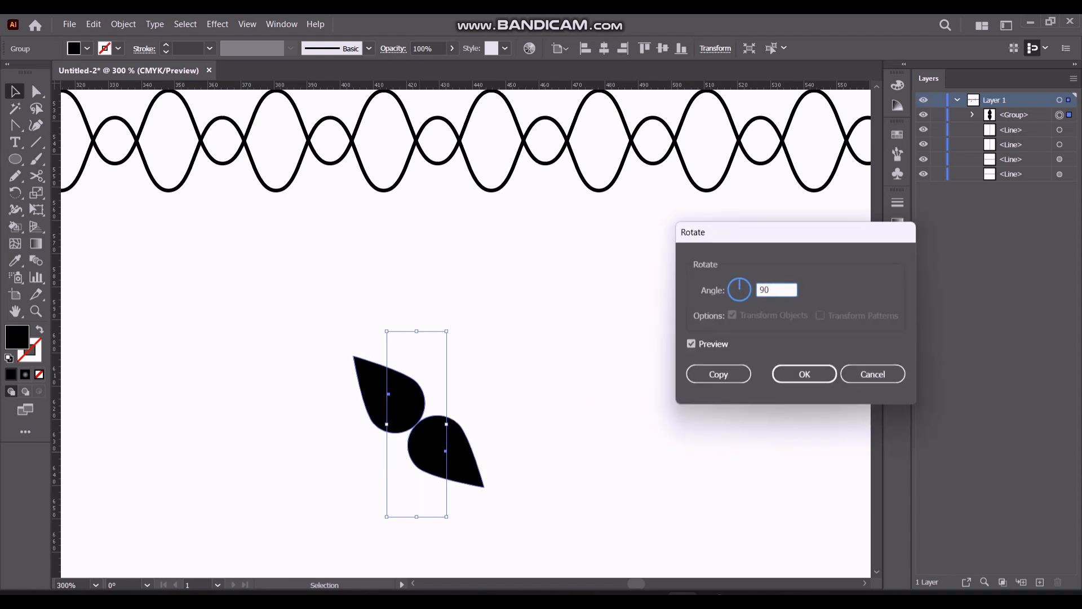
pyautogui.click(706, 386)
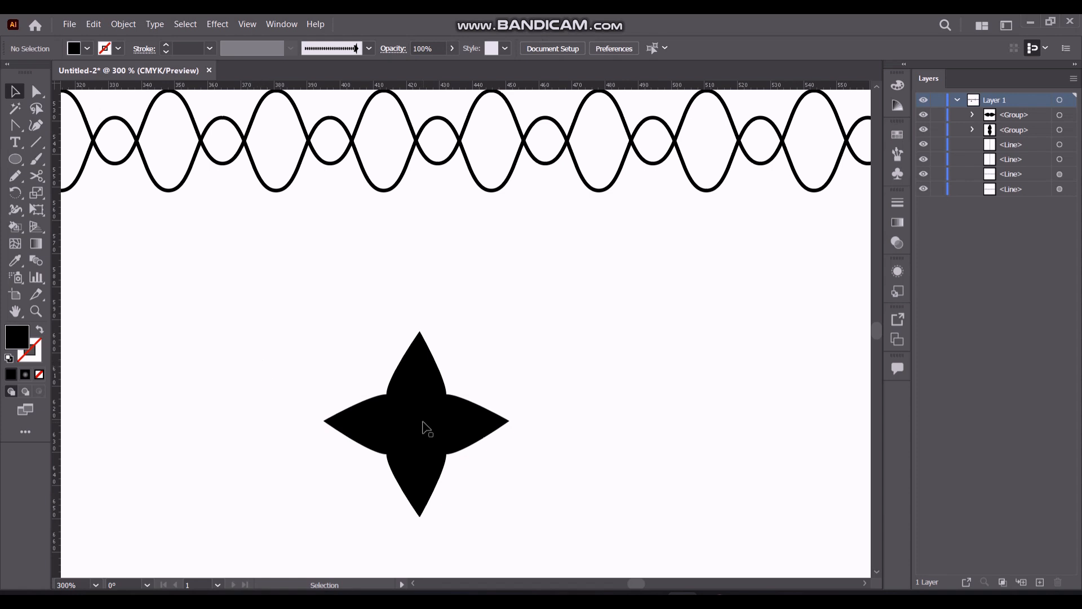
# Ungroup the vertical pair of teardrops
pyautogui.click(383, 422)
pyautogui.click(337, 406)
pyautogui.click(416, 375)
pyautogui.click(387, 452)
pyautogui.click(403, 468)
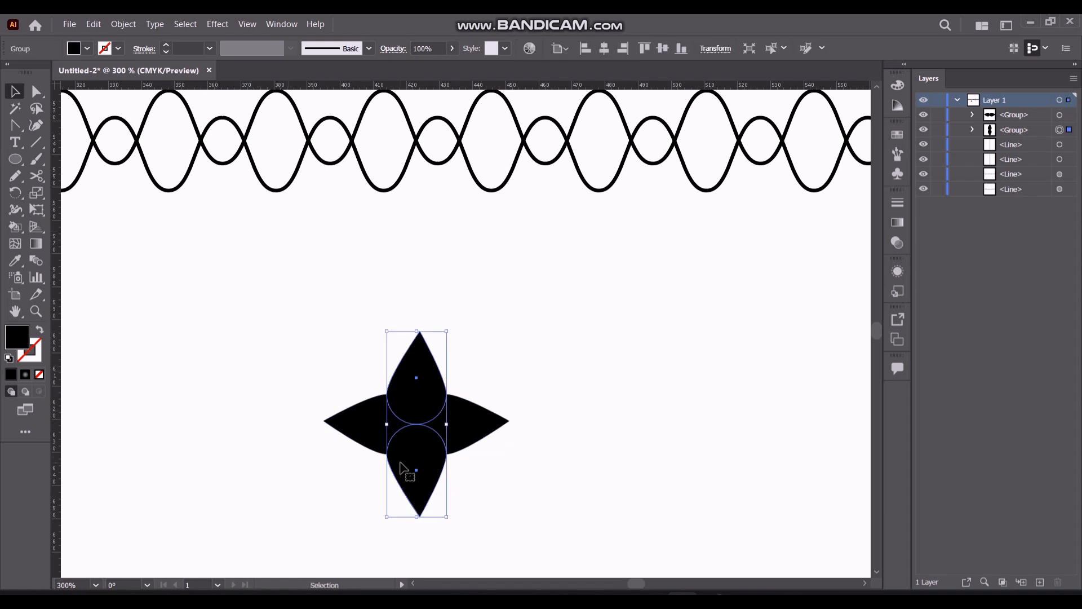
pyautogui.press('a')
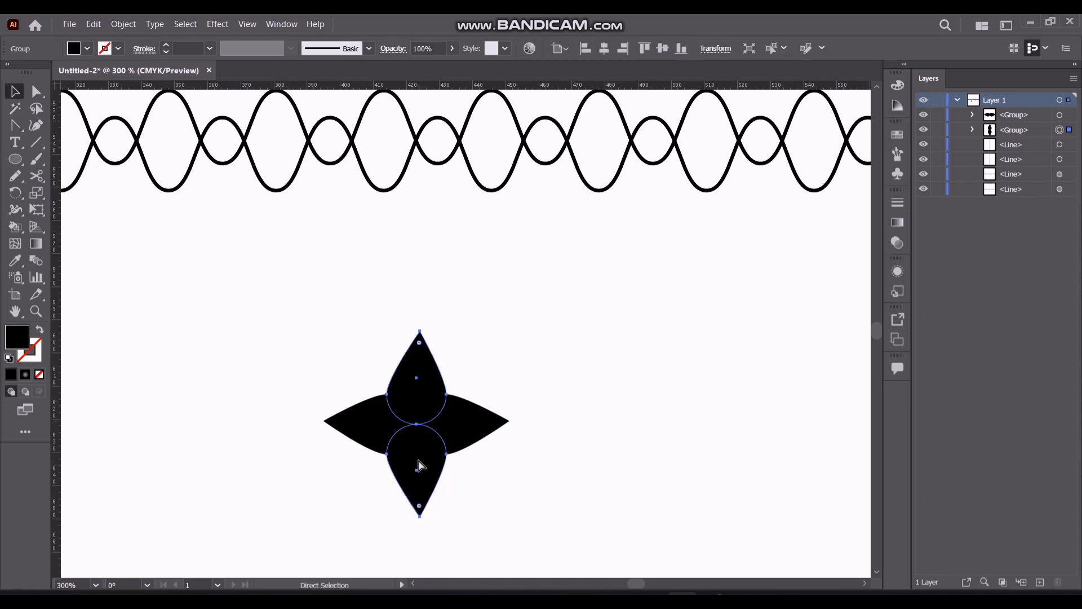
pyautogui.press('v')
pyautogui.rightClick(450, 462)
pyautogui.click(474, 333)
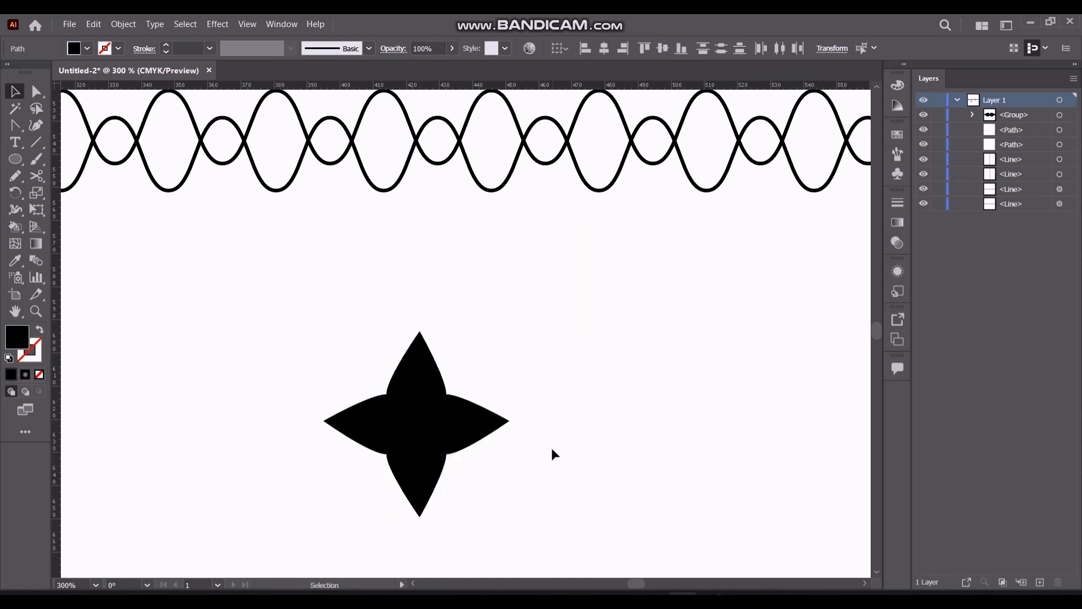
# Move the lower teardrop down and the upper teardrop up, clear of the horizontal pair
pyautogui.click(421, 465)
pyautogui.hotkey('shift', 'Down')
pyautogui.hotkey('shift', 'Down')
pyautogui.hotkey('shift', 'Up')
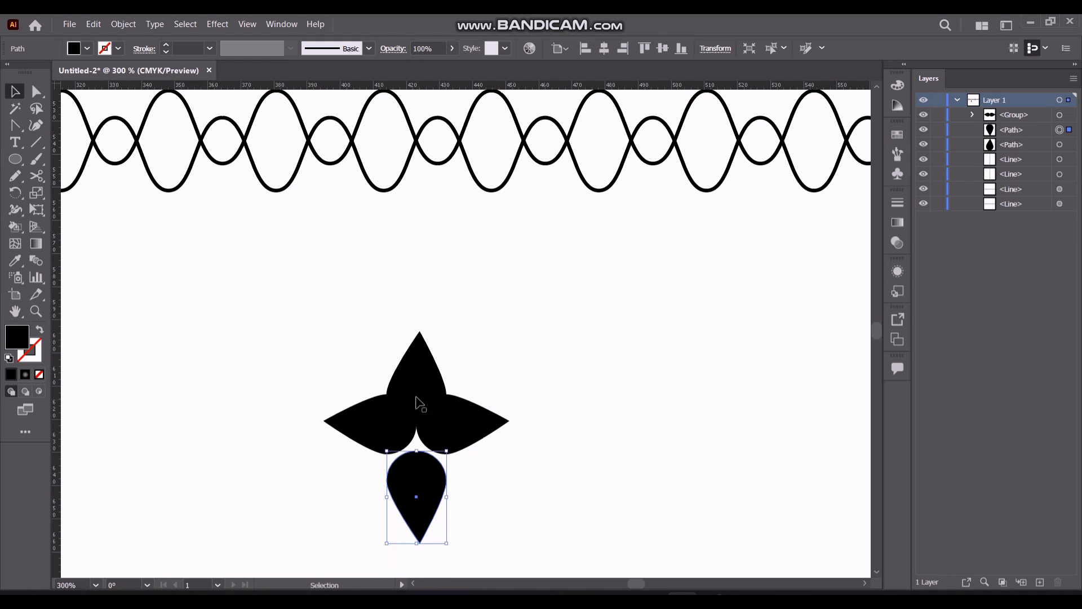
pyautogui.click(417, 398)
pyautogui.hotkey('shift', 'Up')
# Ungroup the horizontal pair of teardrops
pyautogui.click(410, 433)
pyautogui.rightClick(389, 430)
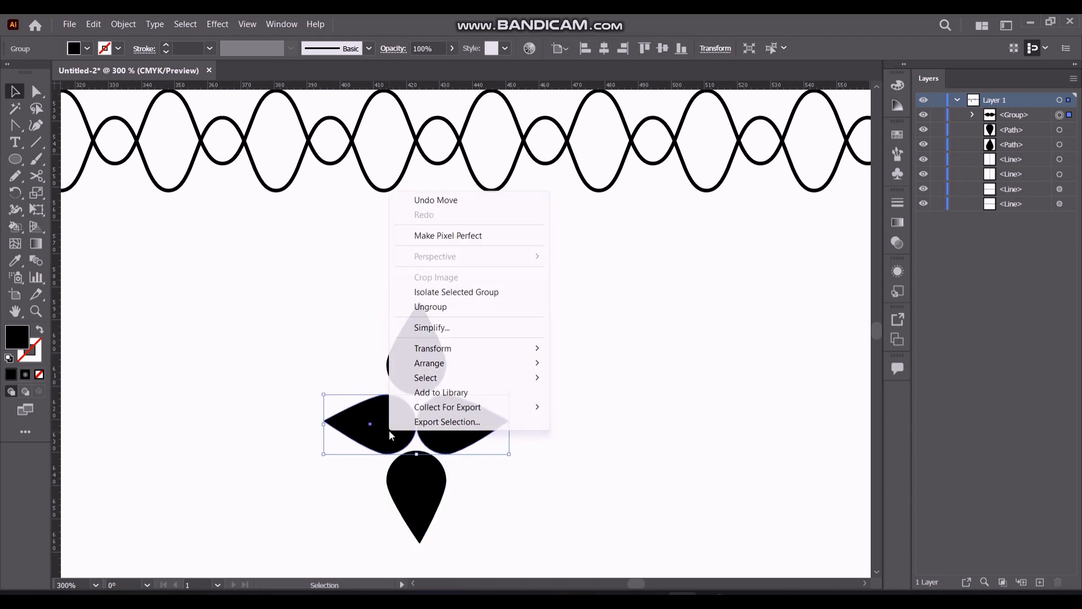
pyautogui.click(445, 309)
pyautogui.click(277, 375)
# Move the left teardrop further left and the right one further right to open a gap in the flower's center
pyautogui.click(355, 419)
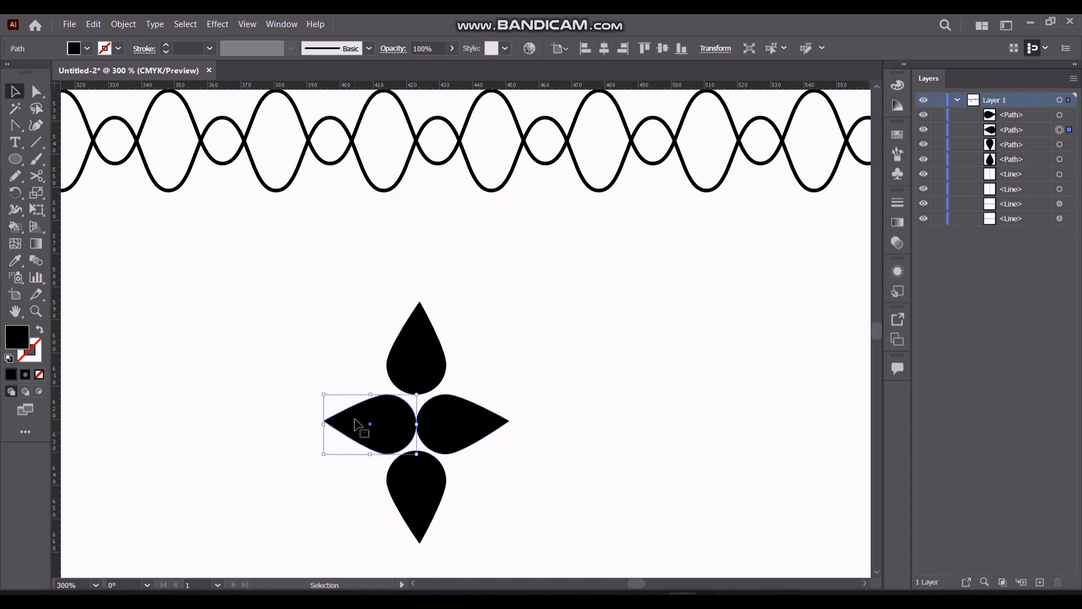
pyautogui.hotkey('shift', 'Right')
pyautogui.hotkey('shift', 'Left')
pyautogui.hotkey('shift', 'Left')
pyautogui.click(454, 427)
pyautogui.hotkey('shift', 'Right')
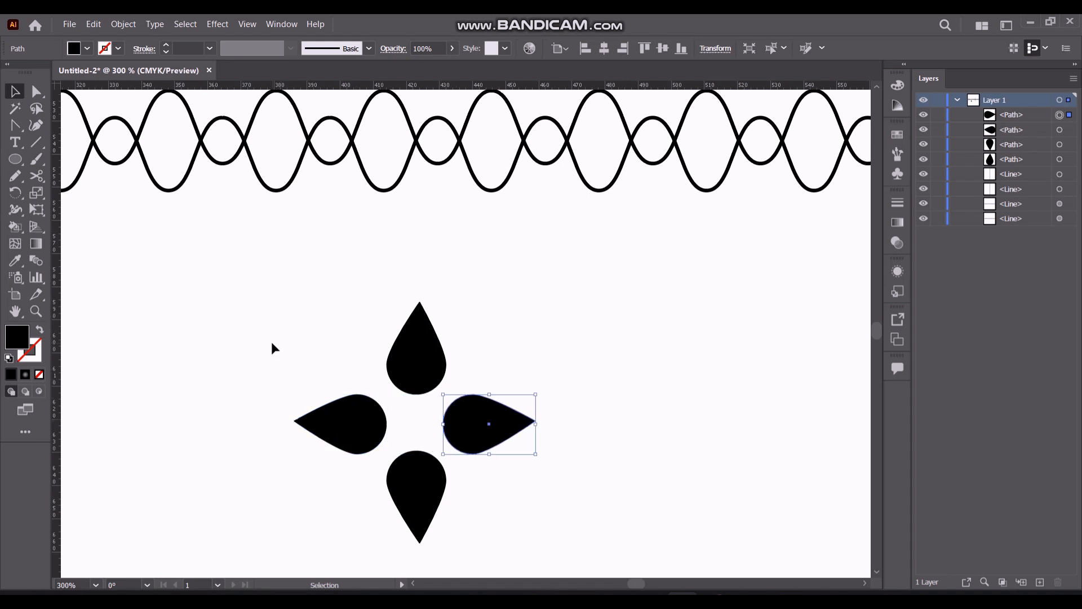
# Align the left and right teardrops with each other by their vertical centers
pyautogui.click(144, 208)
pyautogui.click(367, 432)
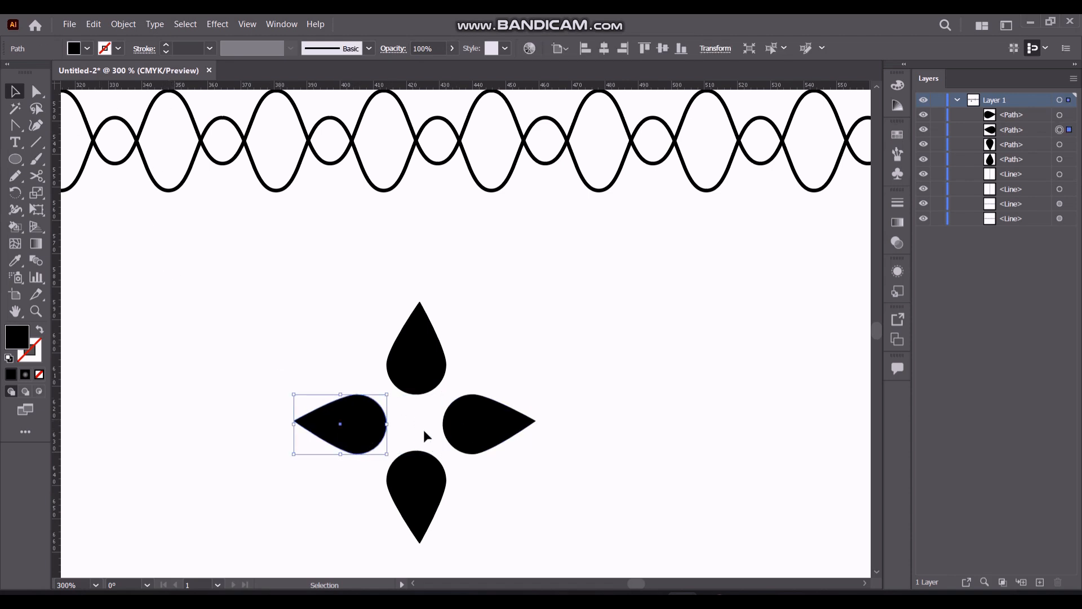
pyautogui.keyDown('shift'); pyautogui.click(470, 435); pyautogui.keyUp('shift')
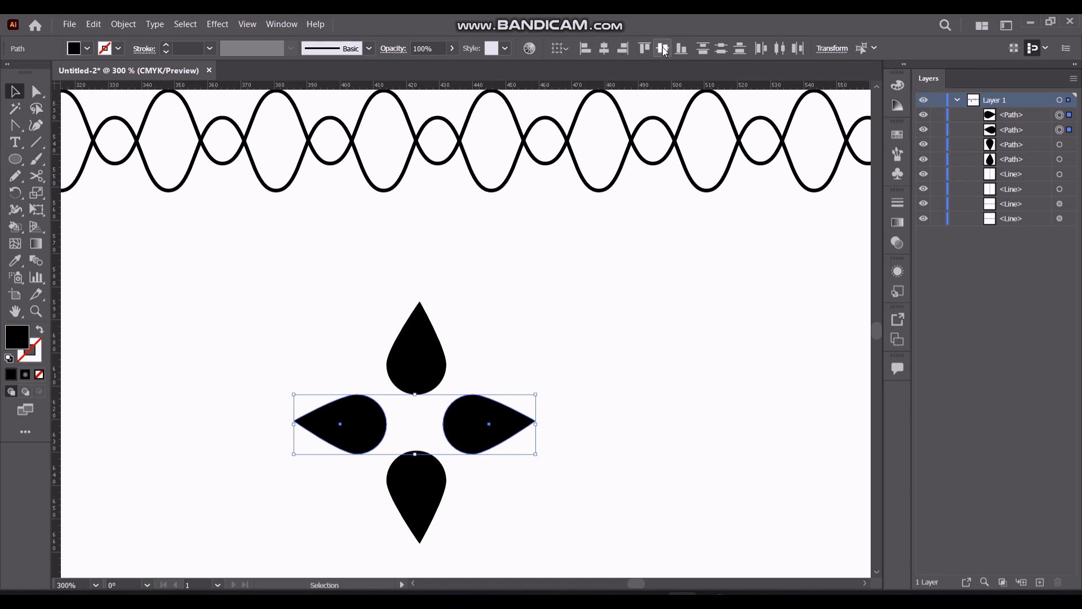
# Draw a black circle about 12.7 px wide beside the teardrops and scale it down slightly
pyautogui.click(15, 159)
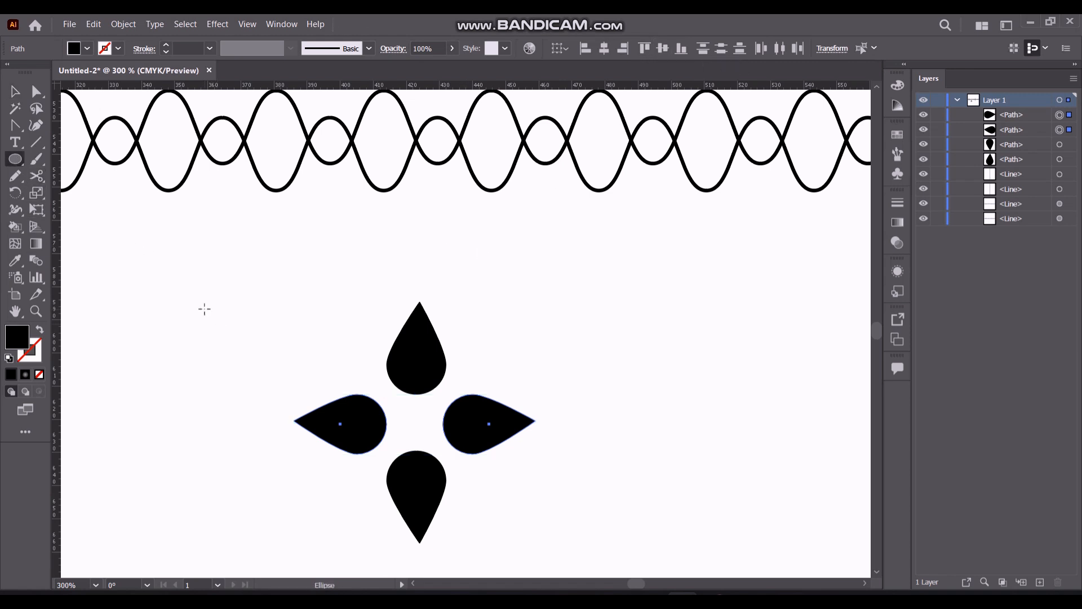
pyautogui.moveTo(207, 302); pyautogui.dragTo(237, 333)
pyautogui.click(15, 93)
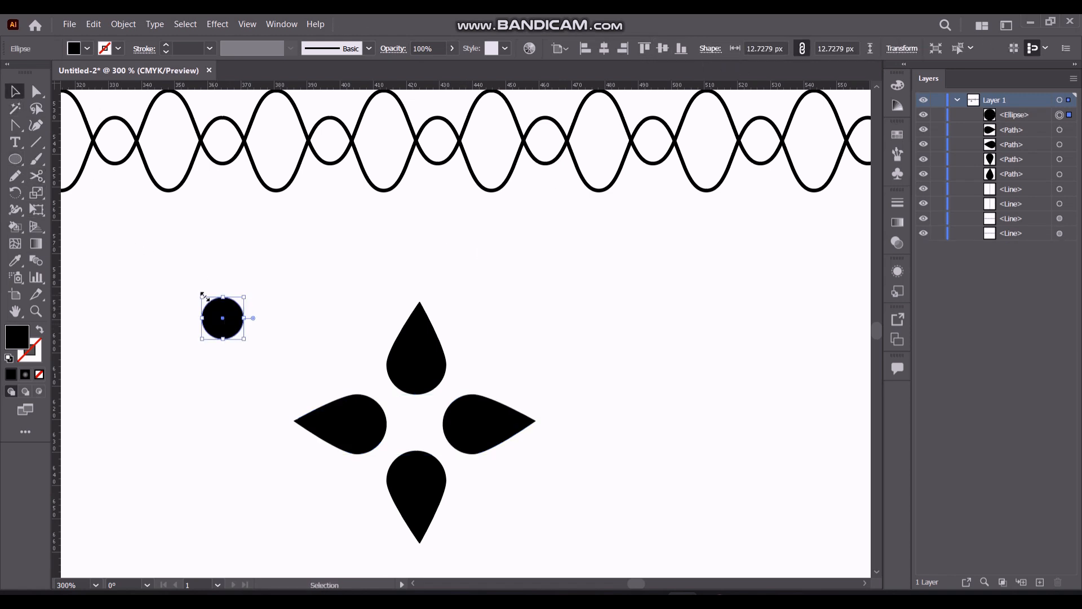
pyautogui.moveTo(201, 295); pyautogui.dragTo(204, 299)
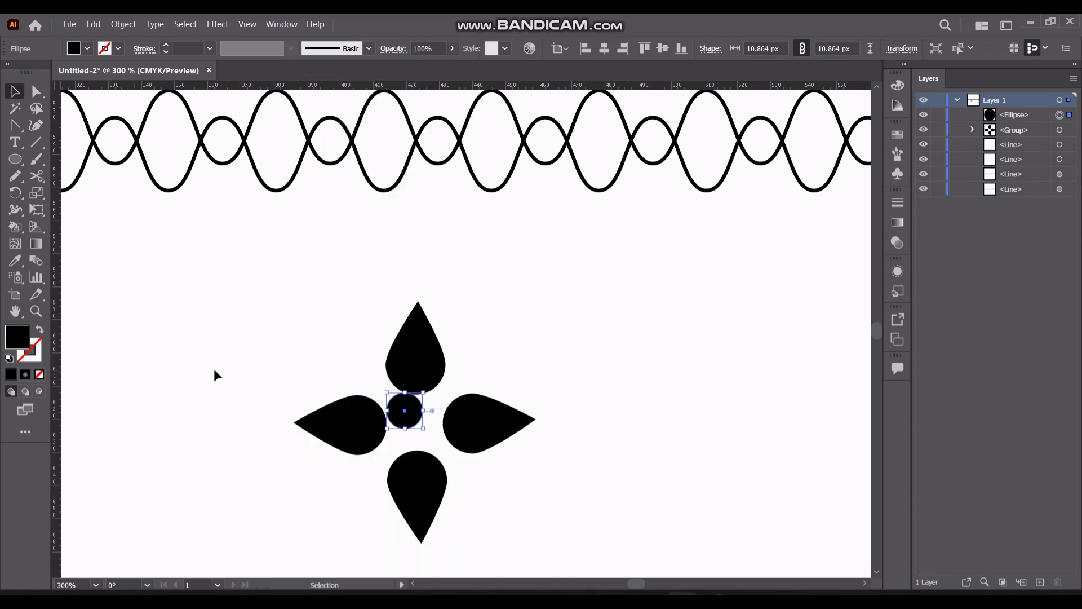
# Move the small circle into the center of the four teardrops and group them all as one flower
pyautogui.click(213, 368)
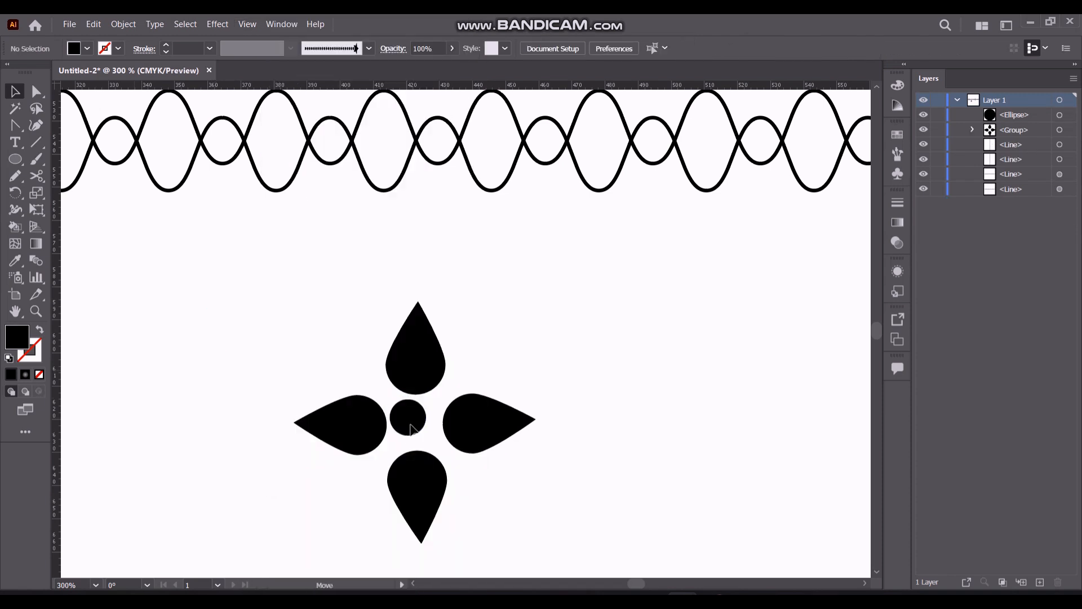
pyautogui.moveTo(414, 426); pyautogui.dragTo(418, 427)
pyautogui.click(197, 345)
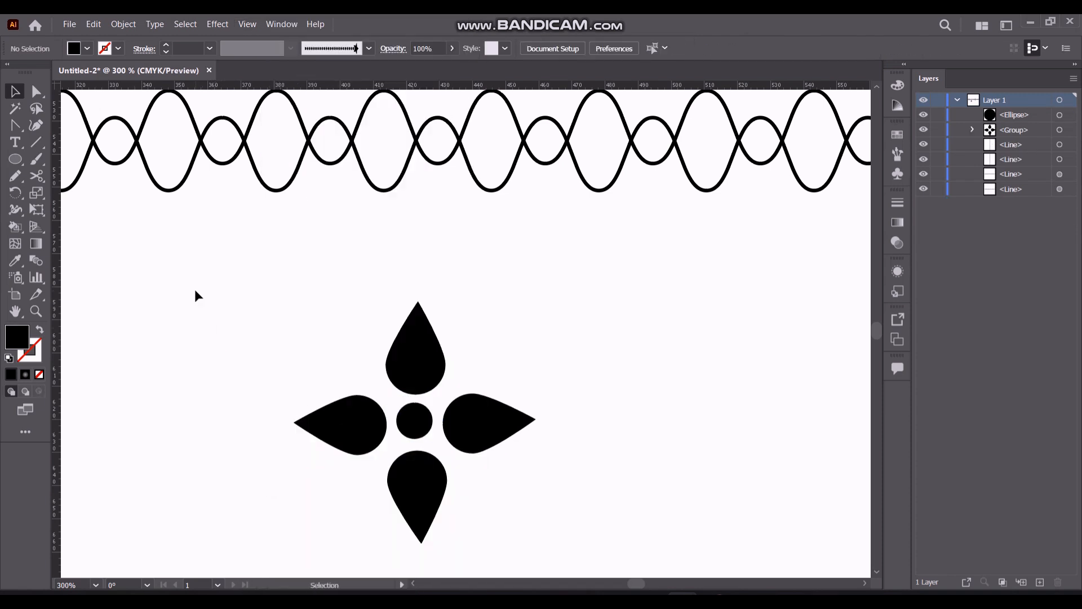
pyautogui.moveTo(217, 272); pyautogui.dragTo(516, 435)
pyautogui.hotkey('ctrl', 'g')
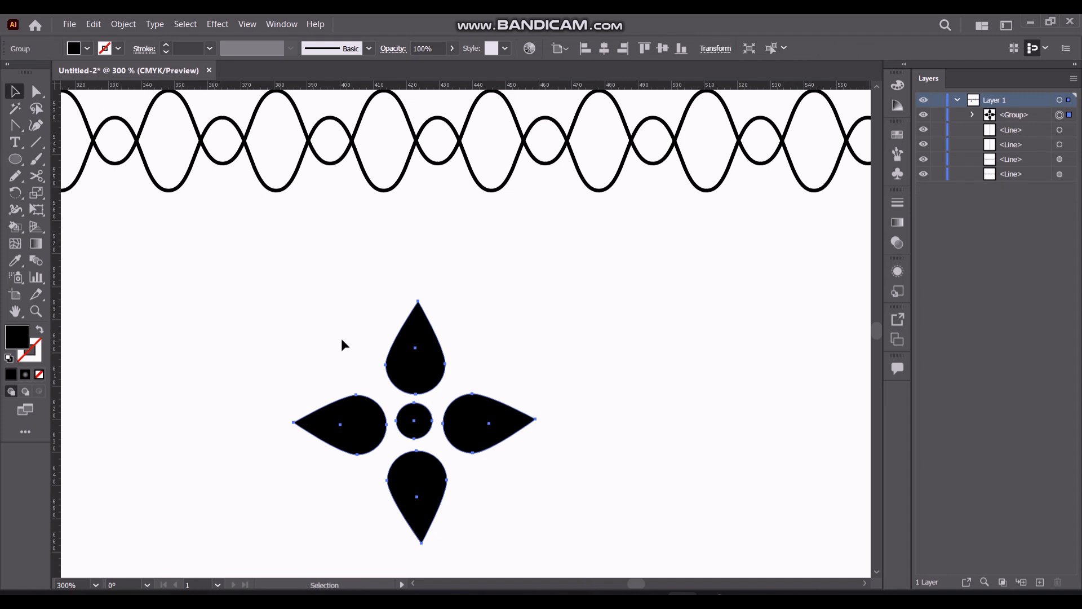
# Scale down the flower group and place it inside a large oval of the wavy chain
pyautogui.moveTo(294, 302); pyautogui.dragTo(387, 391)
pyautogui.click(316, 353)
pyautogui.moveTo(420, 425); pyautogui.dragTo(173, 144)
pyautogui.hotkey('ctrl', '-')
pyautogui.hotkey('ctrl', '-')
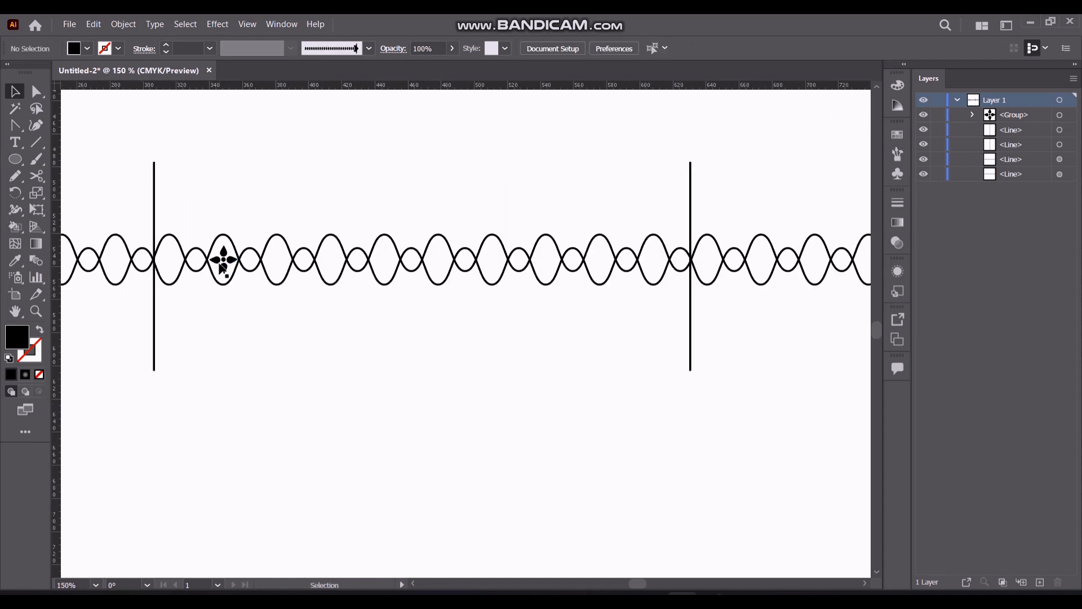
# Copy the flower into the next large oval and repeat the copy through each large oval up to the right dividing line
pyautogui.click(224, 268)
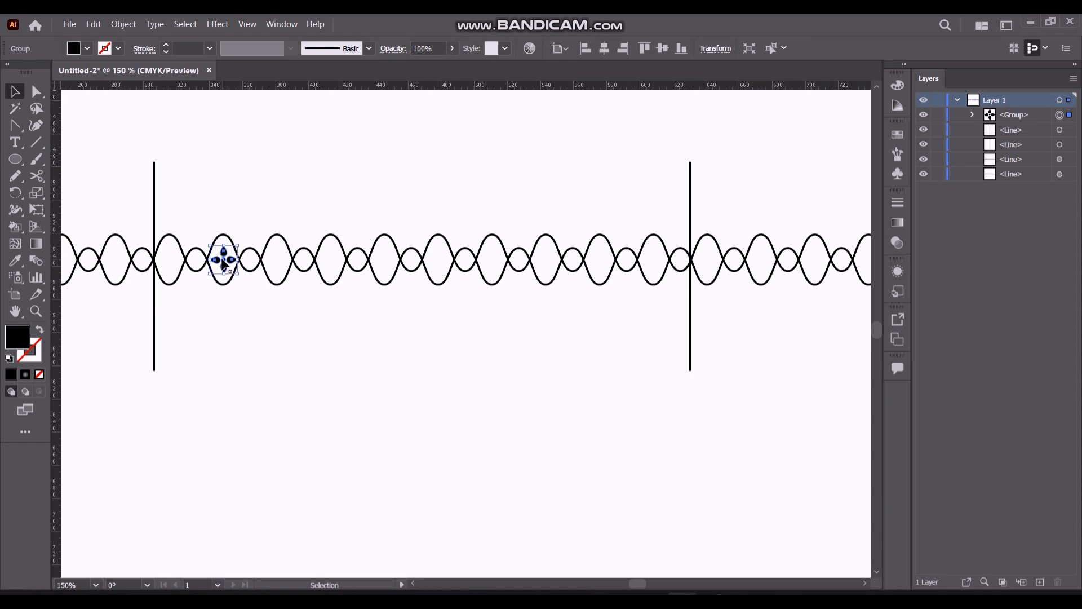
pyautogui.moveTo(224, 262); pyautogui.dragTo(278, 264)
pyautogui.hotkey('ctrl', 'd')
pyautogui.hotkey('ctrl', 'd')
pyautogui.hotkey('ctrl', 'd')
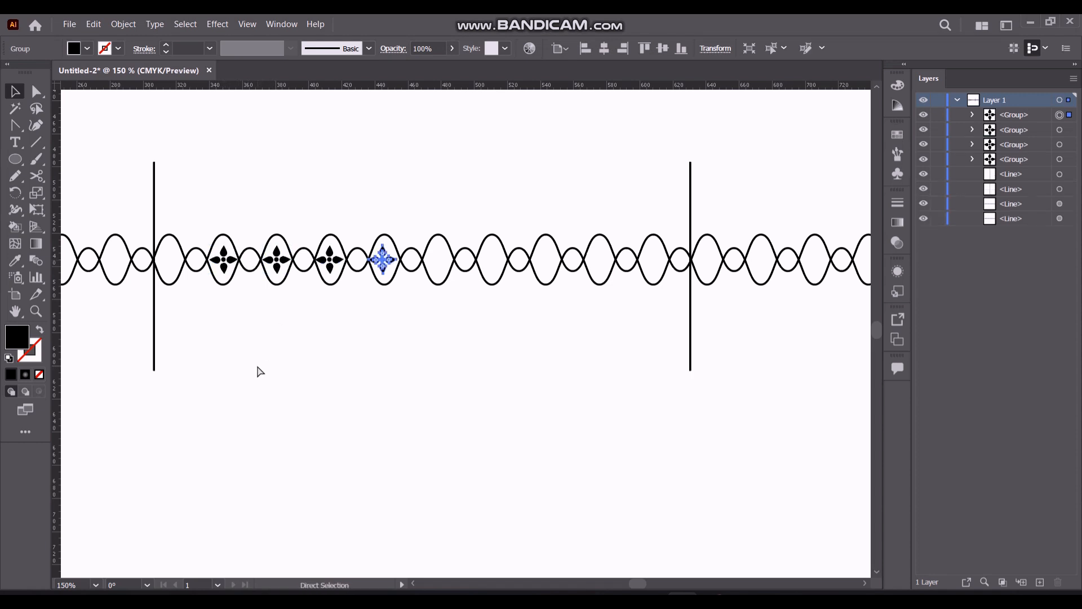
pyautogui.hotkey('ctrl', 'd')
pyautogui.hotkey('ctrl', 'd')
pyautogui.hotkey('ctrl', 'd')
pyautogui.hotkey('ctrl', 'd')
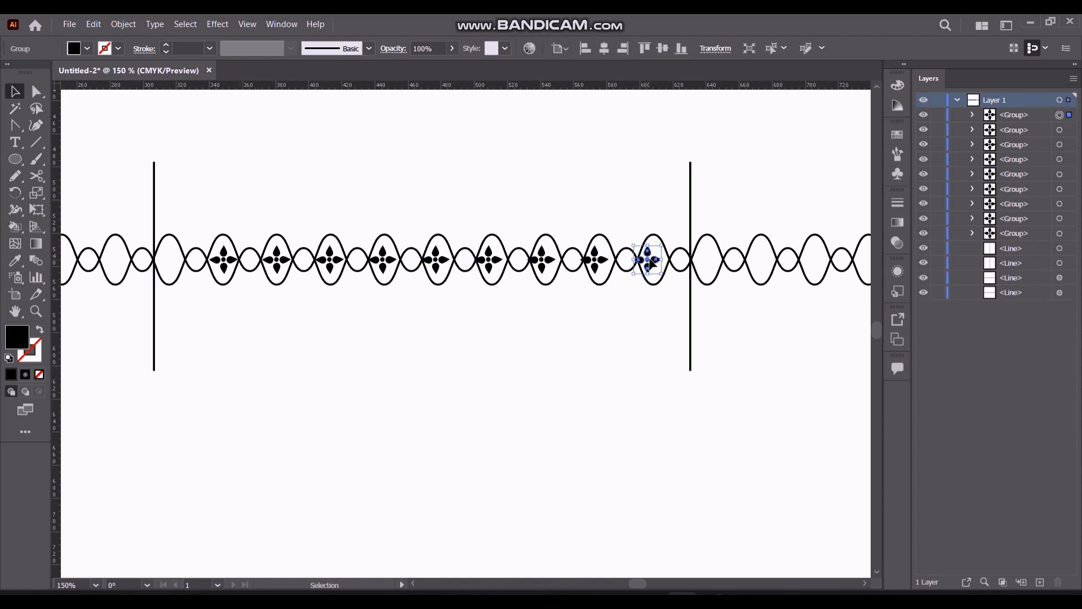
# Center the off-center flower copies near the right dividing line inside their ovals
pyautogui.moveTo(644, 256); pyautogui.dragTo(658, 265)
pyautogui.doubleClick(593, 262)
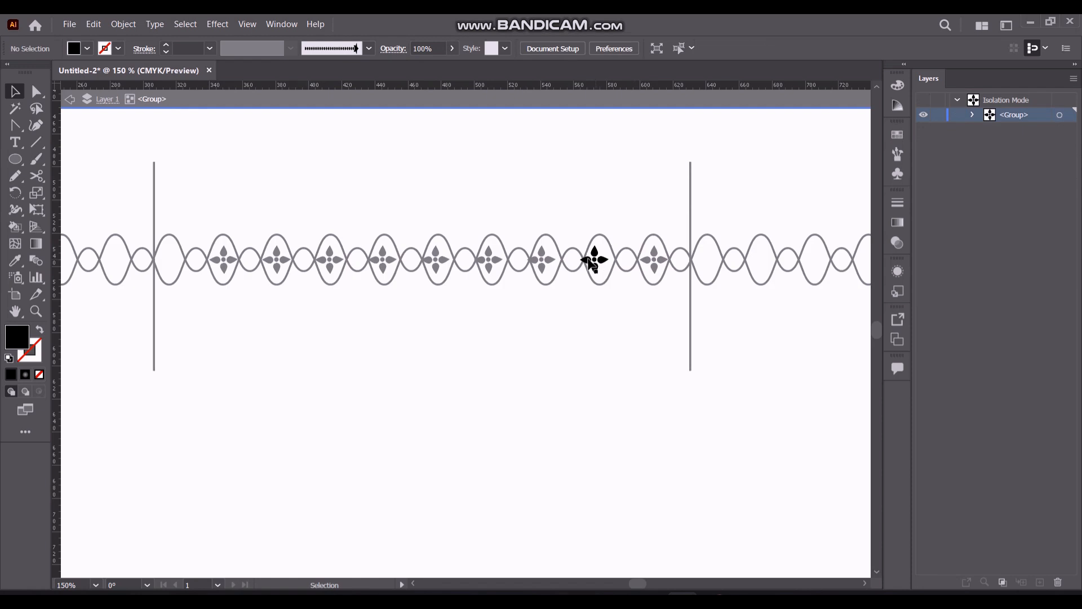
pyautogui.click(99, 106)
pyautogui.moveTo(592, 261); pyautogui.dragTo(493, 260)
pyautogui.click(546, 264)
# Copy the leftmost flower into the empty large oval beside the left dividing line
pyautogui.click(226, 264)
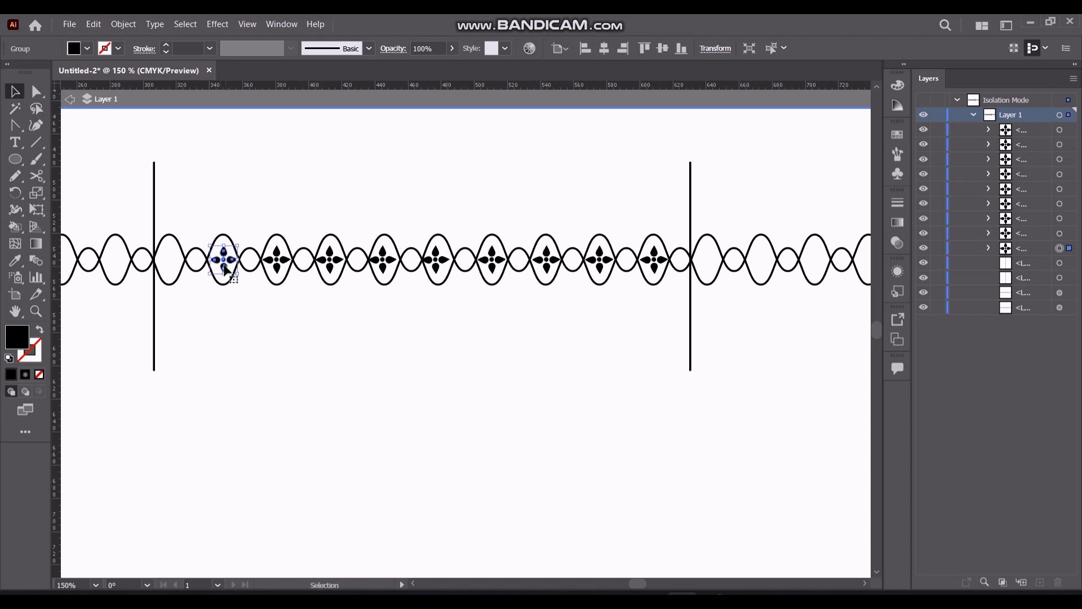
pyautogui.moveTo(226, 265); pyautogui.dragTo(170, 266)
# Distribute all ten flowers evenly by their horizontal centers
pyautogui.keyDown('shift'); pyautogui.click(224, 263); pyautogui.keyUp('shift')
pyautogui.keyDown('shift'); pyautogui.click(277, 263); pyautogui.keyUp('shift')
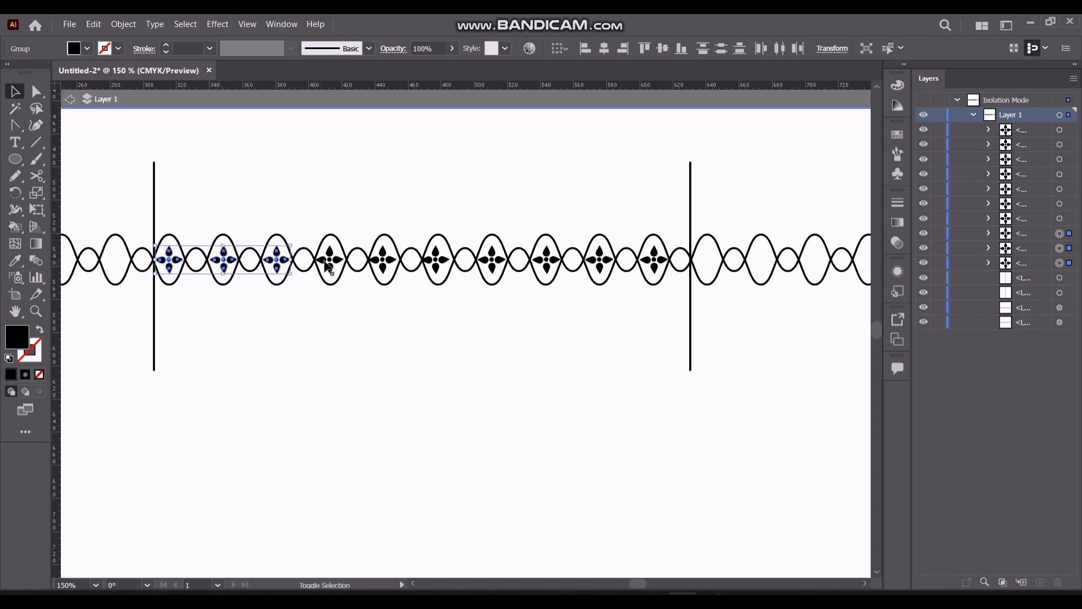
pyautogui.keyDown('shift'); pyautogui.click(330, 263); pyautogui.keyUp('shift')
pyautogui.keyDown('shift'); pyautogui.click(385, 262); pyautogui.keyUp('shift')
pyautogui.keyDown('shift'); pyautogui.click(439, 263); pyautogui.keyUp('shift')
pyautogui.keyDown('shift'); pyautogui.click(493, 263); pyautogui.keyUp('shift')
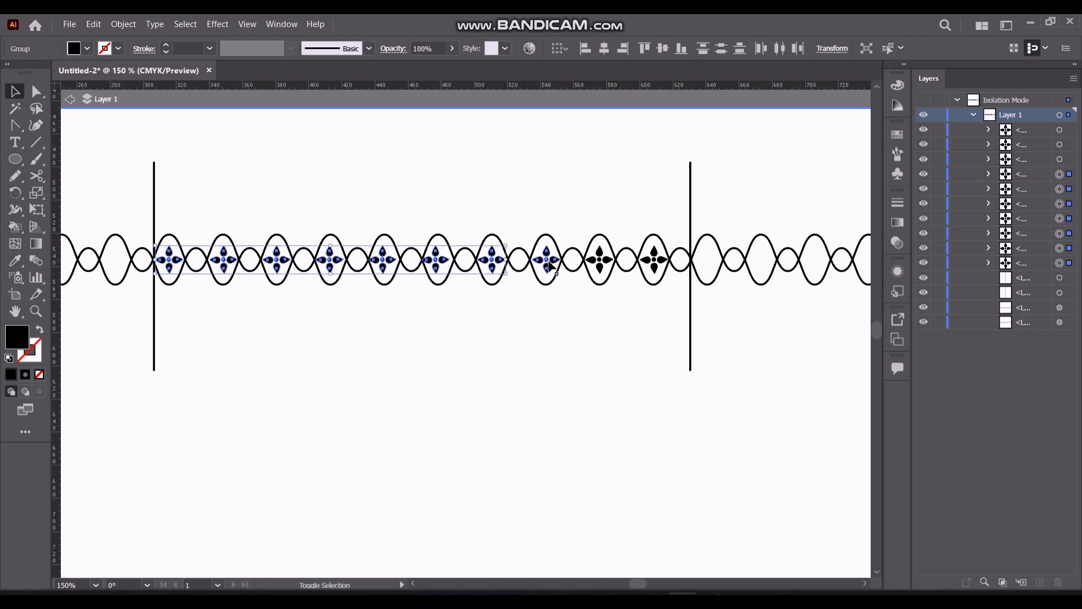
pyautogui.keyDown('shift'); pyautogui.click(547, 262); pyautogui.keyUp('shift')
pyautogui.keyDown('shift'); pyautogui.click(602, 263); pyautogui.keyUp('shift')
pyautogui.keyDown('shift'); pyautogui.click(657, 262); pyautogui.keyUp('shift')
pyautogui.click(168, 257)
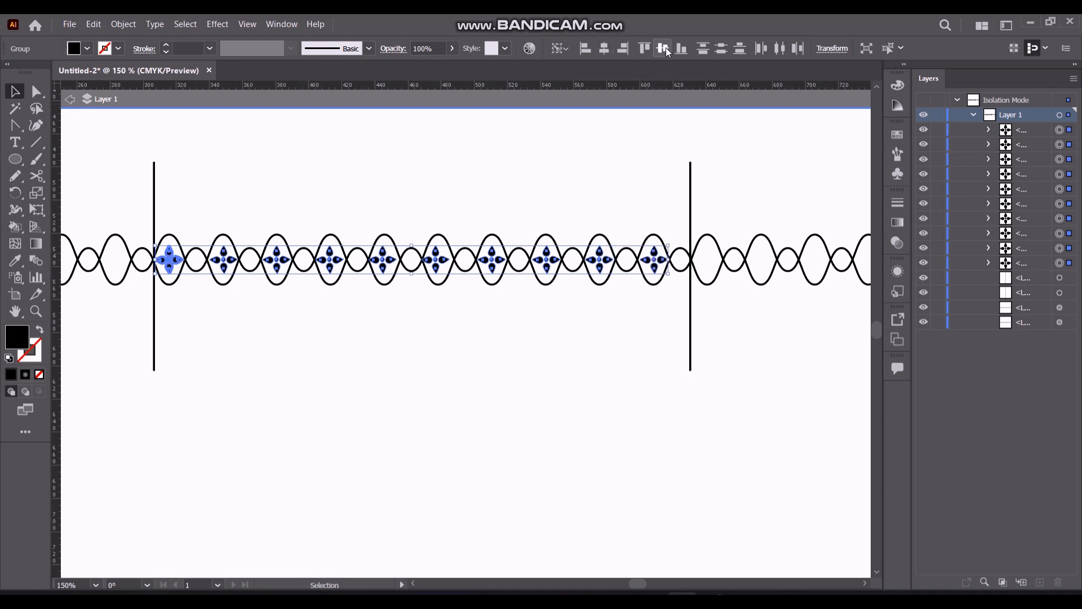
pyautogui.click(777, 52)
pyautogui.click(777, 49)
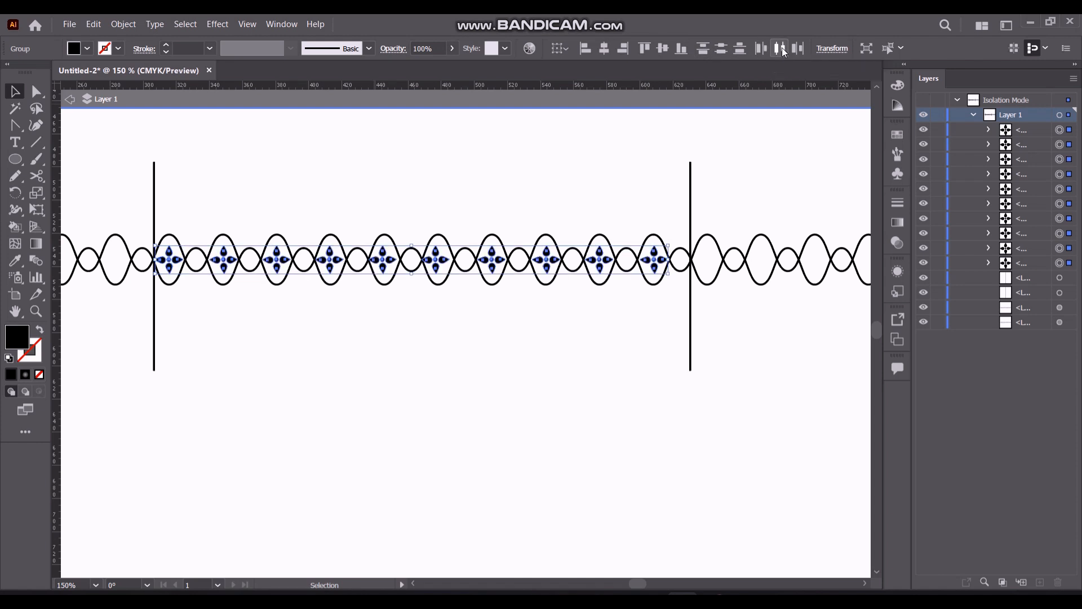
pyautogui.click(372, 344)
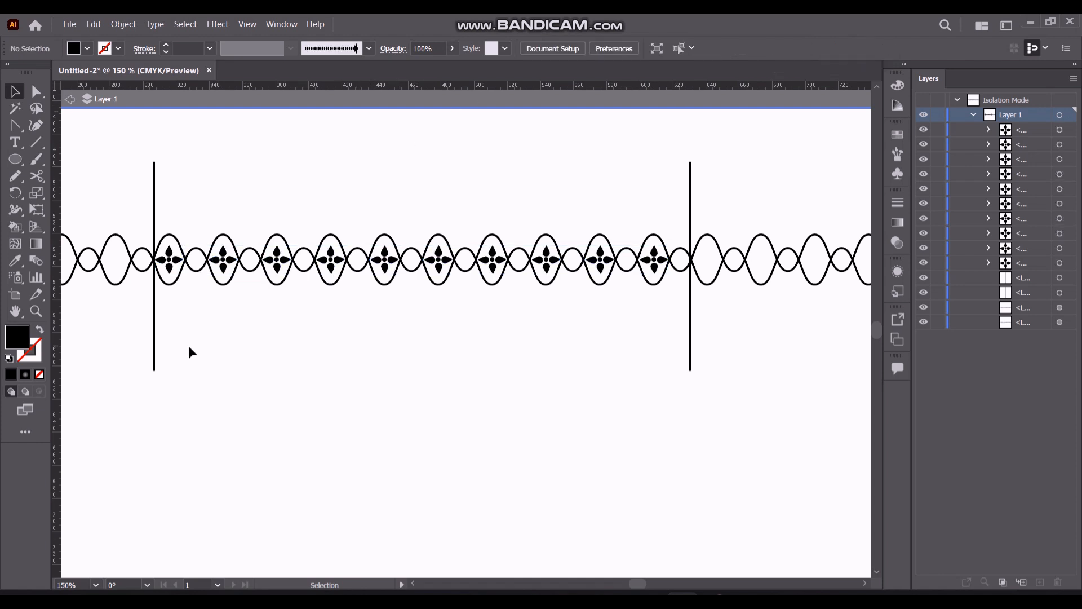
# Draw a horizontal line above the chain between the two vertical dividing lines with a 3 pt stroke
pyautogui.click(35, 142)
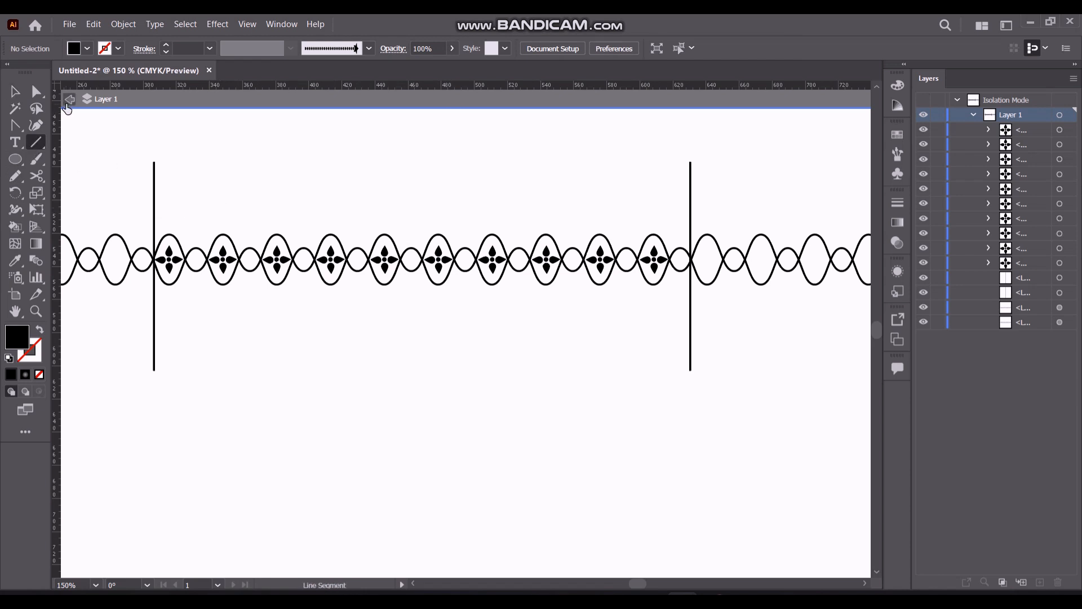
pyautogui.press('Escape')
pyautogui.moveTo(169, 216); pyautogui.dragTo(689, 212)
pyautogui.click(211, 49)
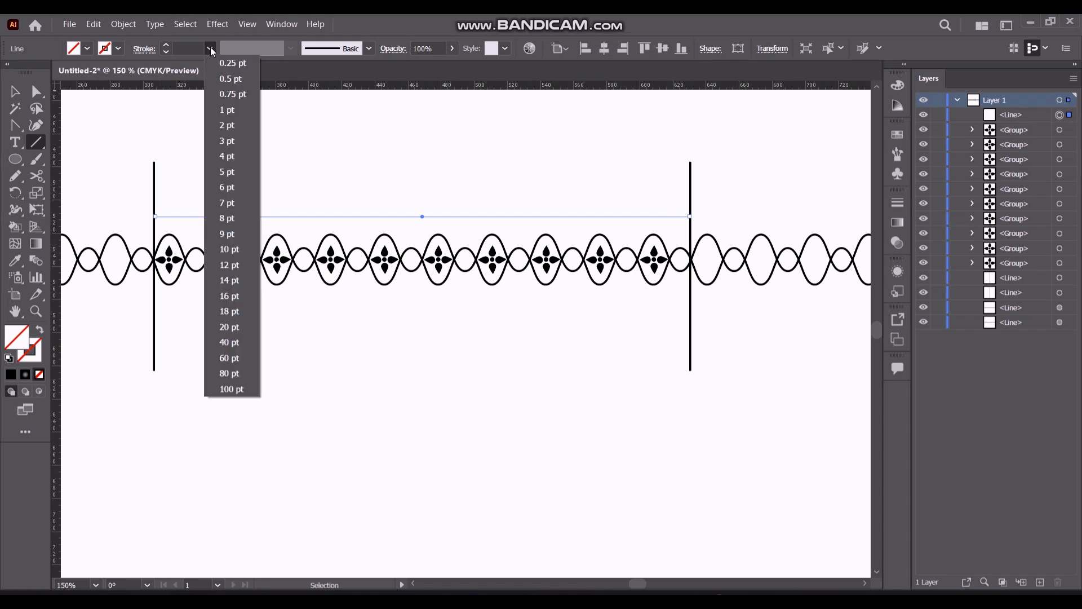
pyautogui.click(234, 141)
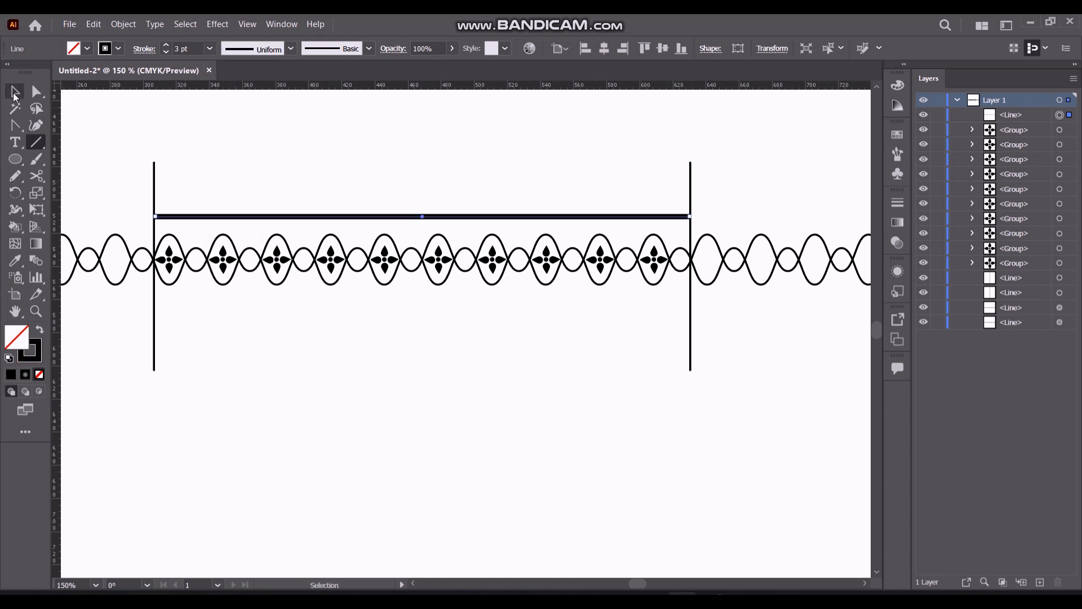
pyautogui.press('v')
pyautogui.click(150, 135)
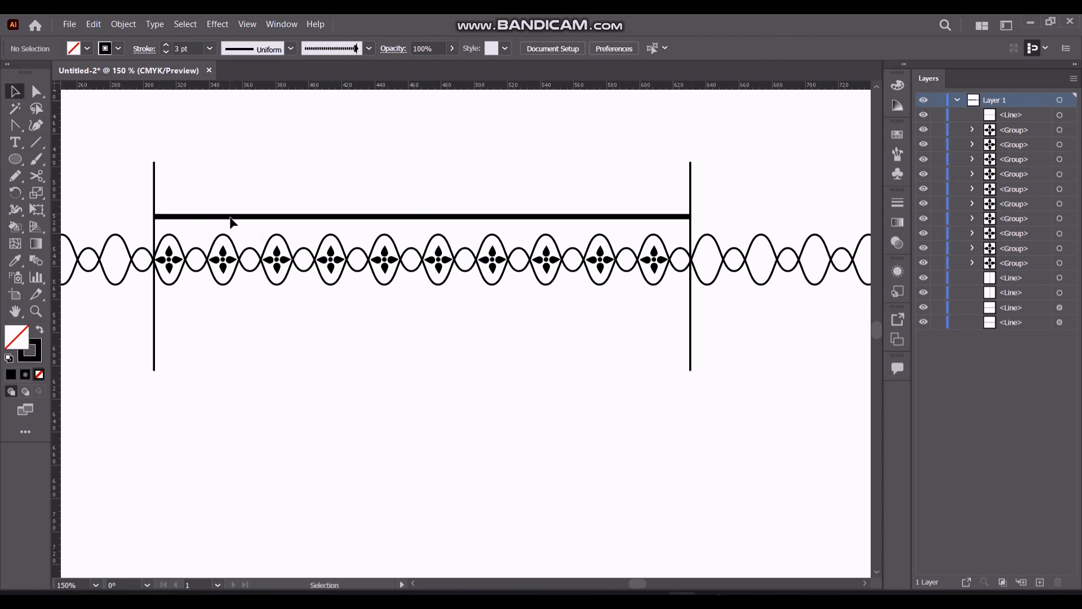
# Copy the thick horizontal line slightly above itself and set the copy's stroke to 1 pt
pyautogui.click(328, 218)
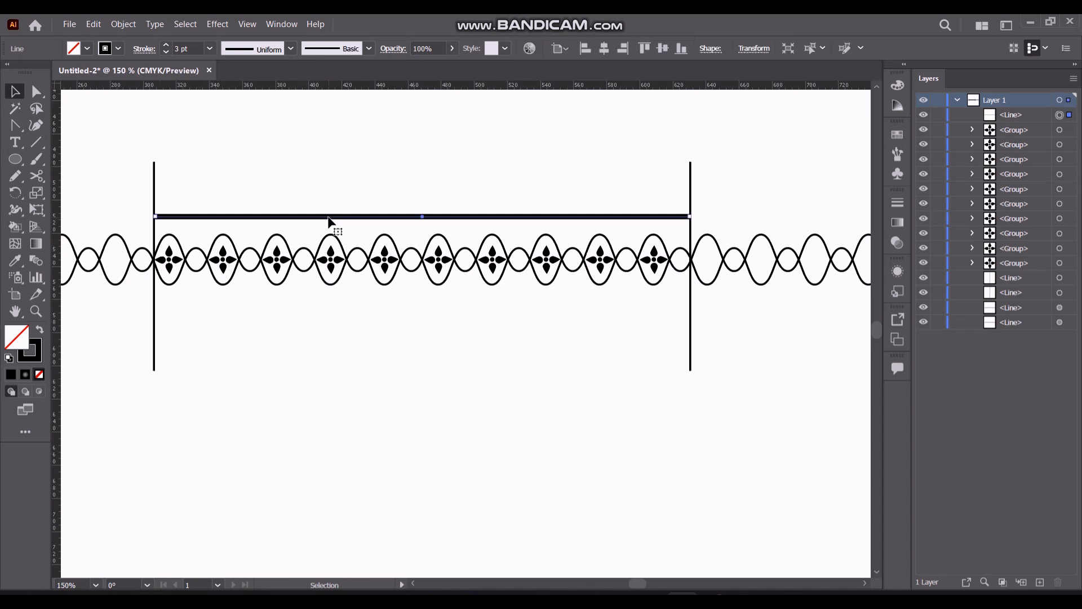
pyautogui.moveTo(328, 217); pyautogui.dragTo(329, 203)
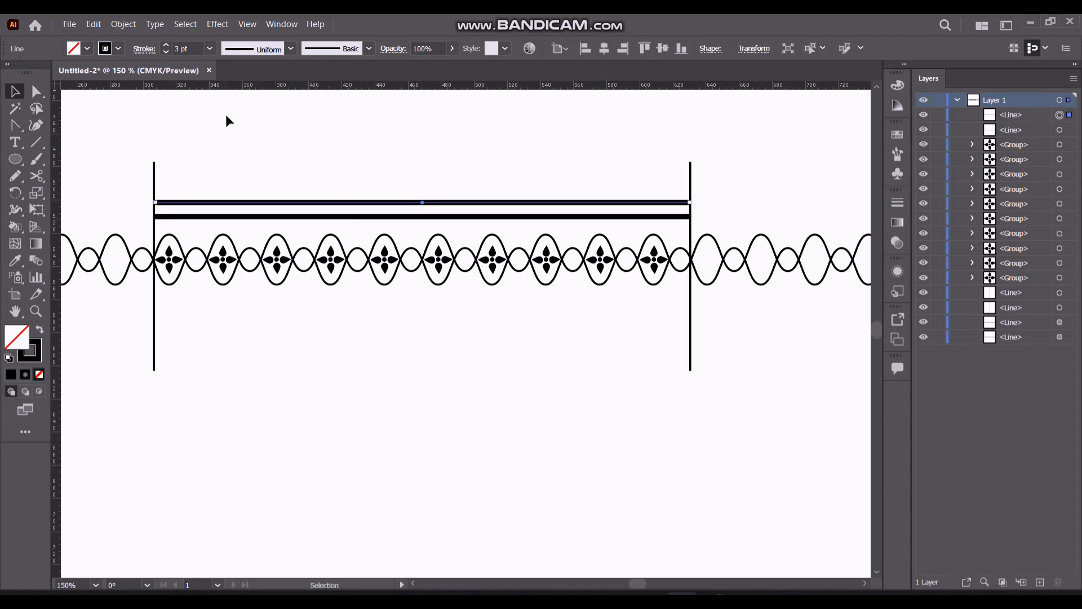
pyautogui.click(165, 52)
pyautogui.click(166, 52)
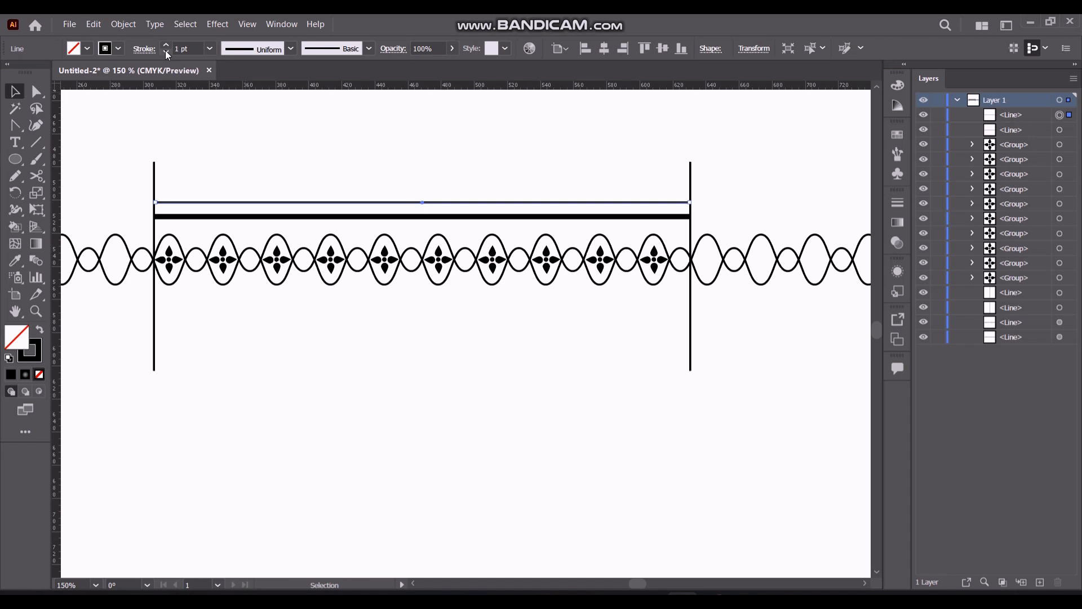
# Draw a small six-sided polygon below the chain and give it a black fill with no stroke
pyautogui.click(97, 217)
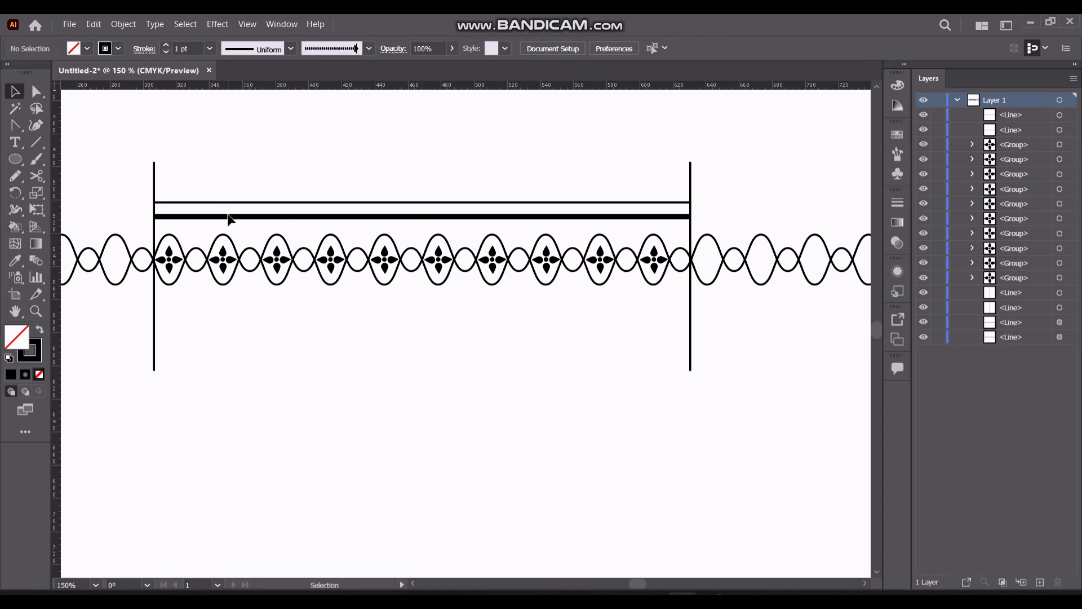
pyautogui.moveTo(16, 159); pyautogui.dragTo(67, 210)
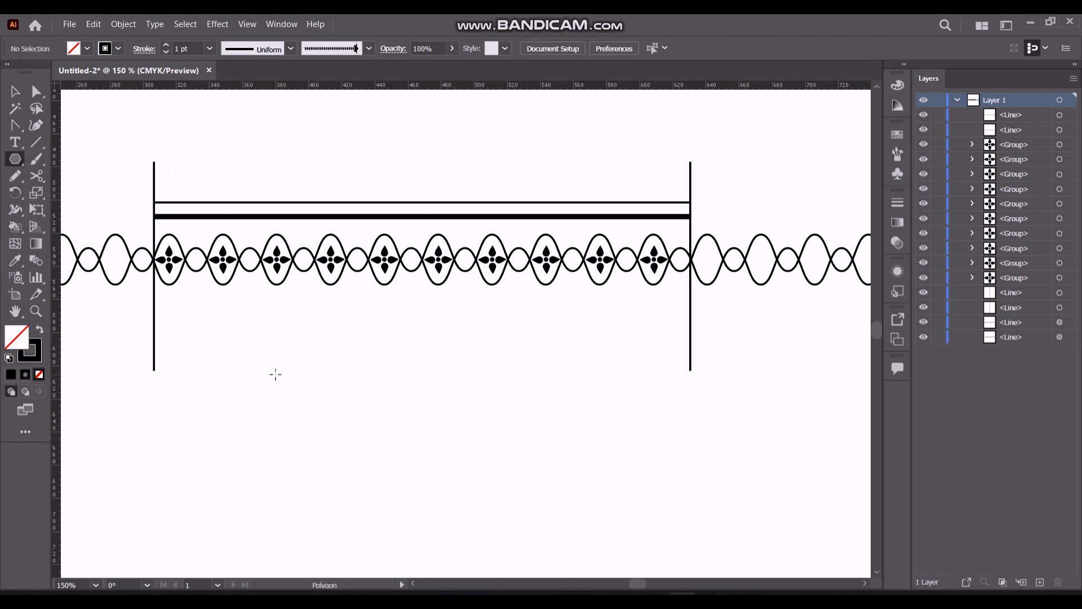
pyautogui.moveTo(275, 374); pyautogui.dragTo(291, 374)
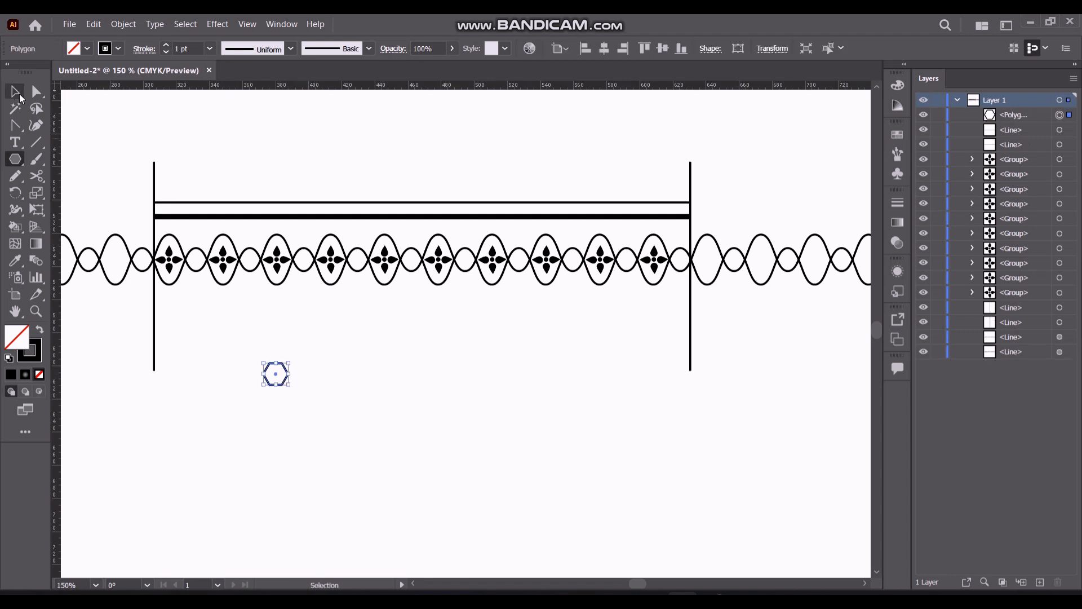
pyautogui.click(39, 329)
pyautogui.click(274, 398)
pyautogui.click(573, 340)
pyautogui.click(73, 209)
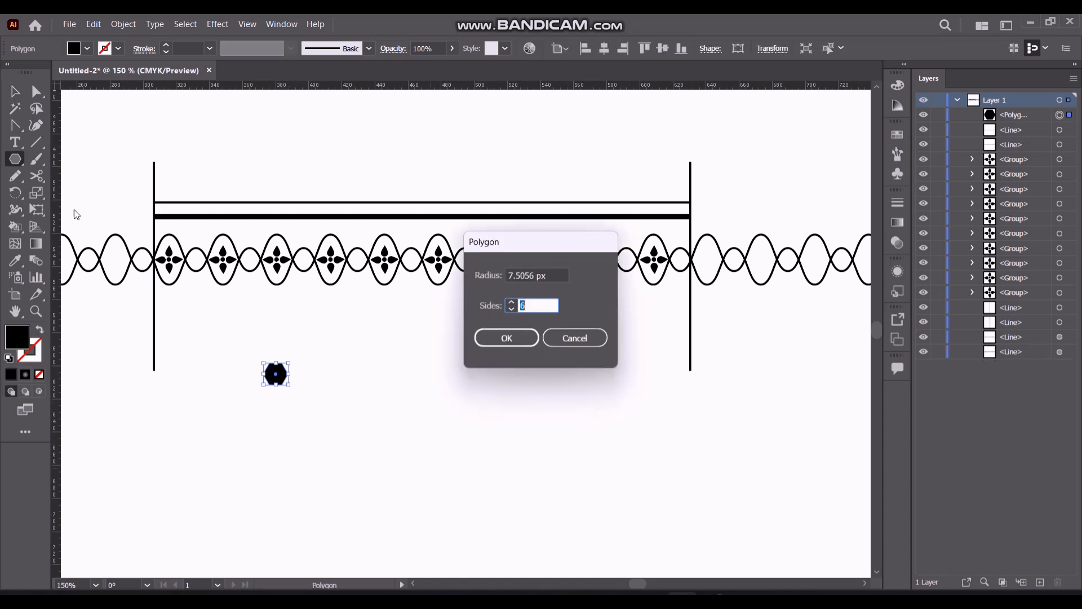
pyautogui.click(568, 337)
pyautogui.click(568, 345)
pyautogui.press('v')
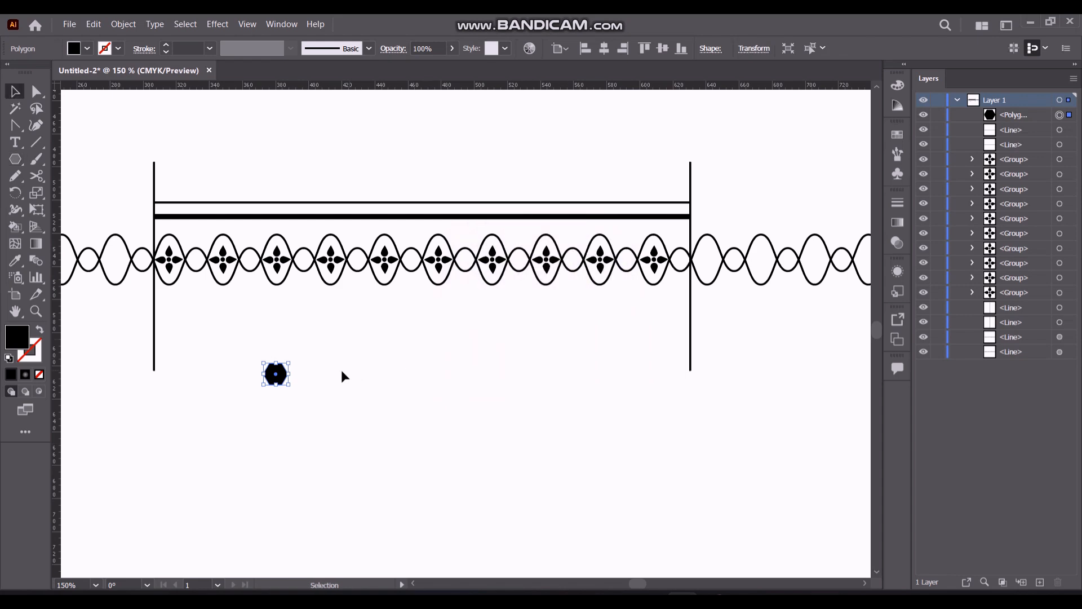
# Fit the black hexagon between the two horizontal lines beside the left divider and copy it directly to its right
pyautogui.moveTo(274, 374); pyautogui.dragTo(364, 334)
pyautogui.click(36, 310)
pyautogui.click(15, 92)
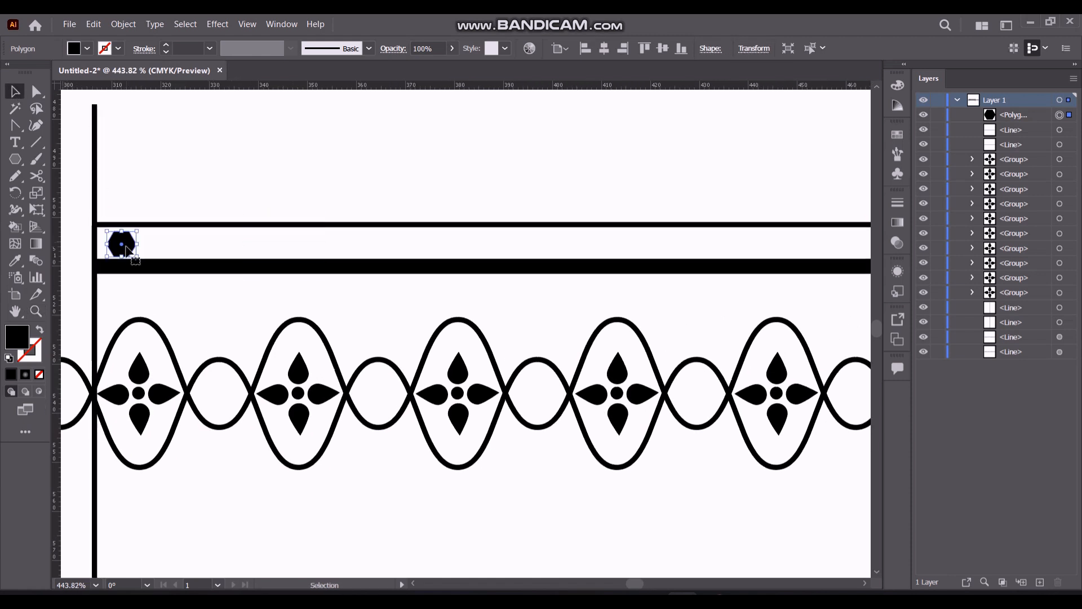
pyautogui.click(160, 205)
pyautogui.moveTo(123, 248); pyautogui.dragTo(153, 248)
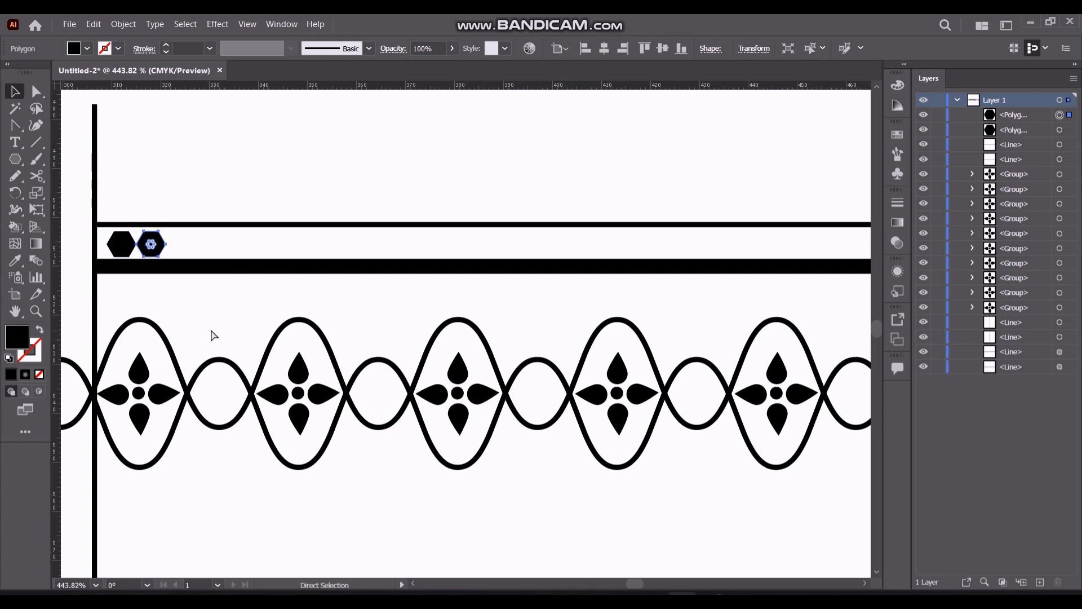
# Repeat the hexagon copy at the same spacing until the row fills the band up to the right divider
pyautogui.hotkey('ctrl', 'd')
pyautogui.hotkey('ctrl', 'd')
pyautogui.hotkey('ctrl', 'd')
pyautogui.hotkey('ctrl', 'd')
pyautogui.hotkey('ctrl', 'd')
pyautogui.hotkey('ctrl', 'd')
pyautogui.hotkey('ctrl', 'd')
pyautogui.hotkey('ctrl', 'd')
pyautogui.hotkey('ctrl', 'd')
pyautogui.hotkey('ctrl', 'd')
pyautogui.hotkey('ctrl', 'd')
pyautogui.hotkey('ctrl', 'd')
pyautogui.hotkey('ctrl', 'd')
pyautogui.hotkey('ctrl', 'd')
pyautogui.hotkey('ctrl', 'd')
pyautogui.hotkey('ctrl', 'd')
pyautogui.hotkey('ctrl', 'd')
pyautogui.hotkey('ctrl', 'd')
pyautogui.hotkey('ctrl', 'd')
pyautogui.hotkey('ctrl', 'd')
pyautogui.hotkey('ctrl', 'd')
pyautogui.hotkey('ctrl', 'd')
pyautogui.hotkey('ctrl', 'd')
pyautogui.hotkey('ctrl', 'd')
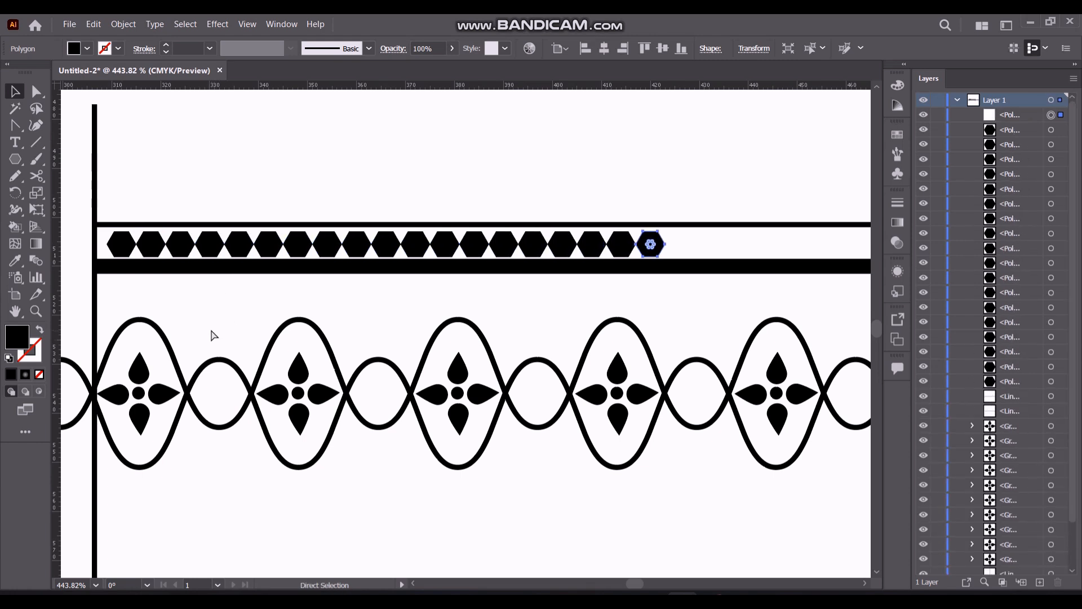
pyautogui.moveTo(632, 585); pyautogui.dragTo(637, 585)
pyautogui.hotkey('ctrl', 'd')
pyautogui.hotkey('ctrl', 'd')
pyautogui.hotkey('ctrl', 'd')
pyautogui.hotkey('ctrl', 'd')
pyautogui.hotkey('ctrl', 'd')
pyautogui.hotkey('ctrl', 'd')
pyautogui.hotkey('ctrl', 'd')
pyautogui.hotkey('ctrl', 'd')
pyautogui.hotkey('ctrl', 'd')
pyautogui.hotkey('ctrl', 'd')
pyautogui.hotkey('ctrl', 'd')
pyautogui.hotkey('ctrl', 'd')
pyautogui.hotkey('ctrl', 'd')
pyautogui.hotkey('ctrl', 'd')
pyautogui.hotkey('ctrl', 'd')
pyautogui.hotkey('ctrl', 'd')
pyautogui.hotkey('ctrl', 'd')
pyautogui.hotkey('ctrl', 'd')
pyautogui.hotkey('ctrl', 'd')
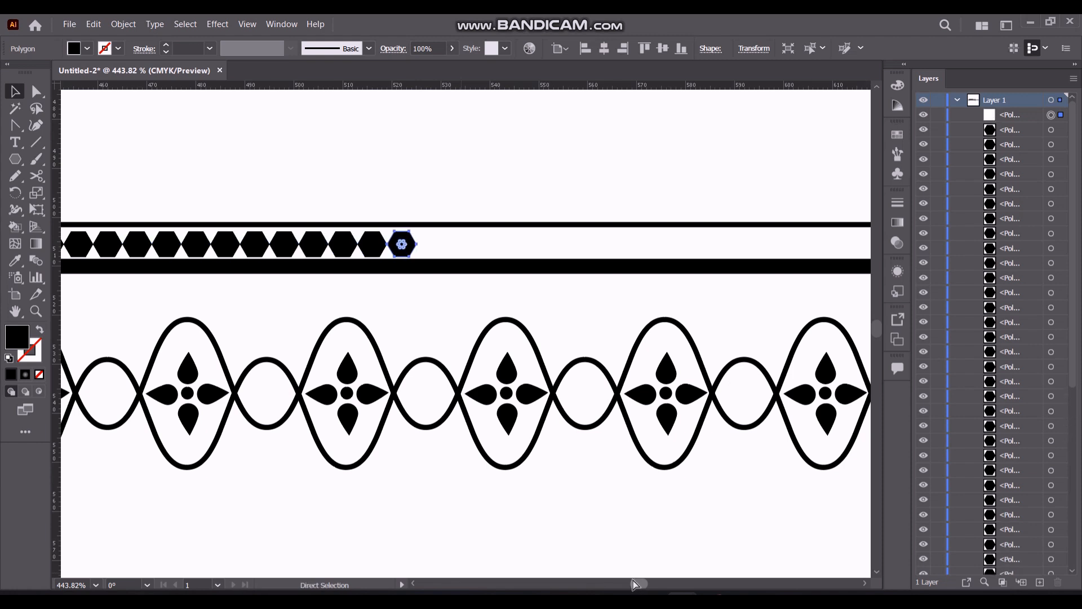
pyautogui.hotkey('ctrl', 'd')
pyautogui.hotkey('ctrl', 'd')
pyautogui.hotkey('ctrl', 'd')
pyautogui.hotkey('ctrl', 'd')
pyautogui.hotkey('ctrl', 'd')
pyautogui.moveTo(634, 584); pyautogui.dragTo(640, 583)
pyautogui.hotkey('ctrl', 'd')
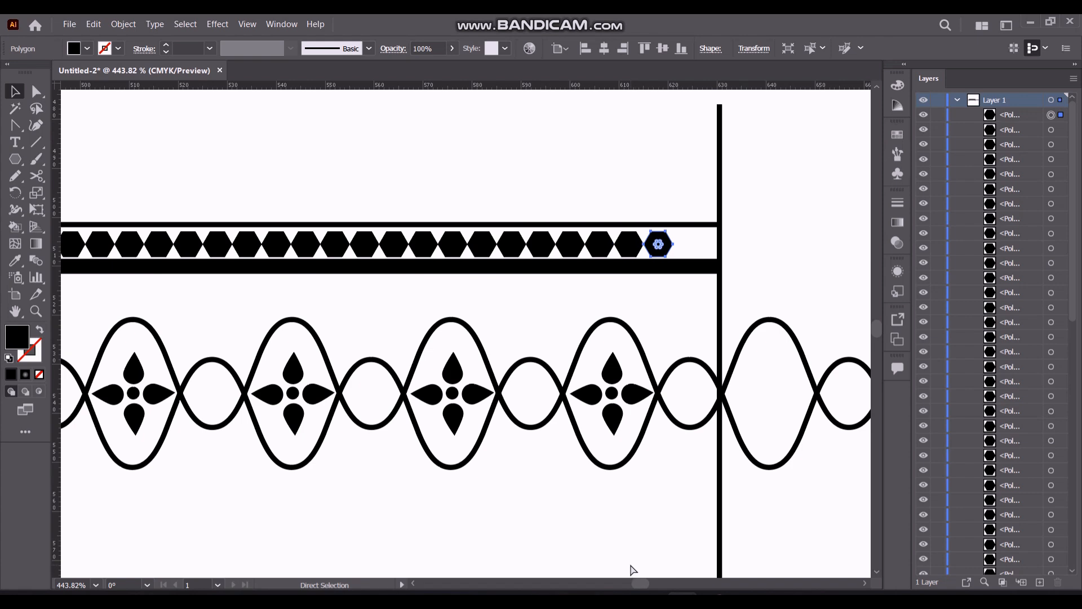
pyautogui.hotkey('ctrl', 'd')
pyautogui.click(469, 144)
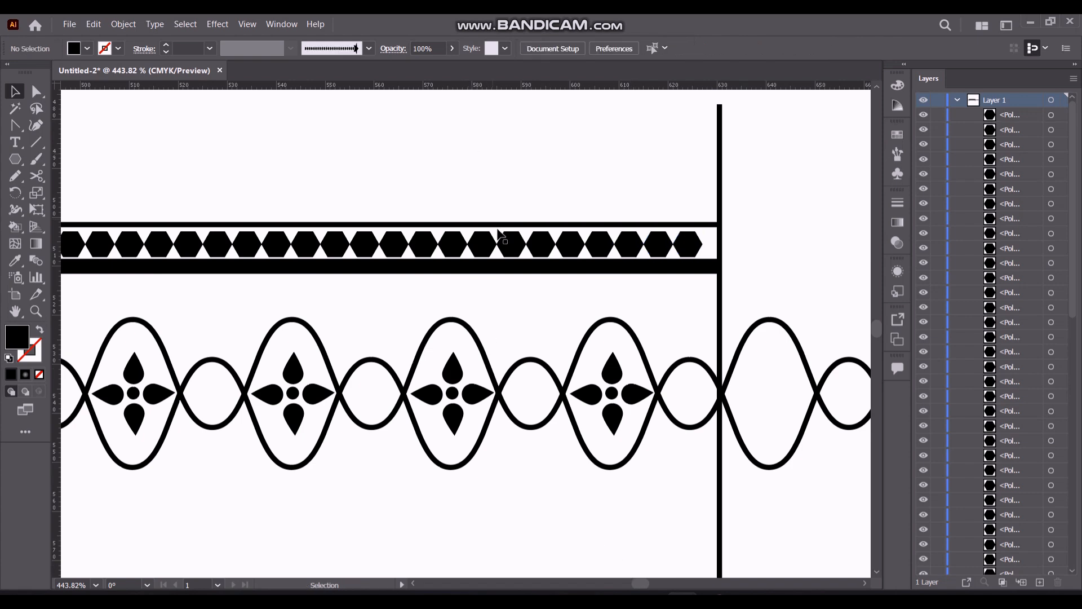
# Group the hexagon row with the thin and thick horizontal lines above the chain
pyautogui.scroll(-5, 522, 276)
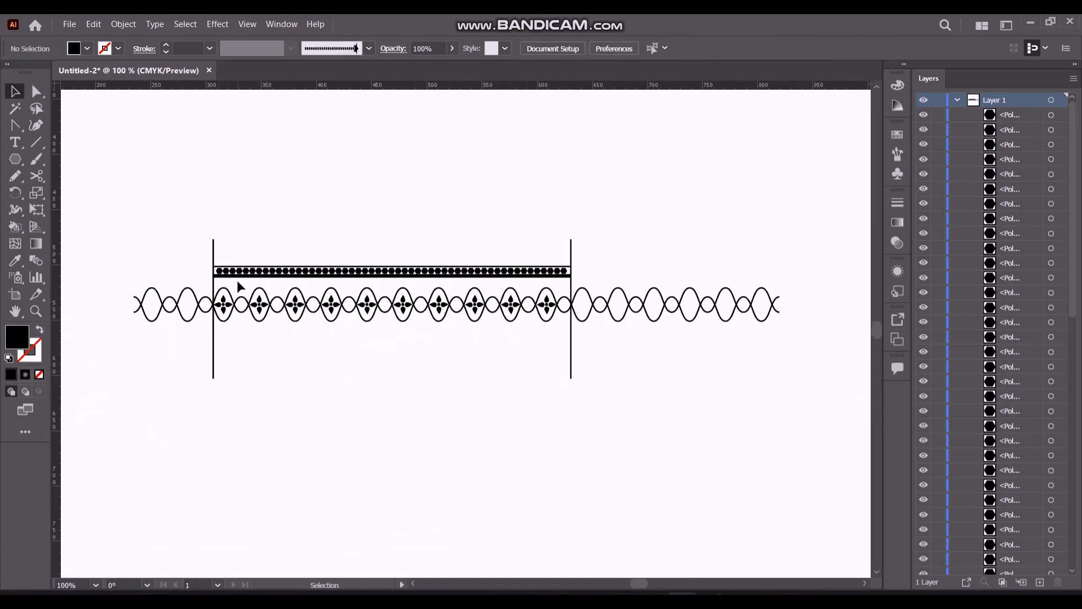
pyautogui.moveTo(217, 258); pyautogui.dragTo(570, 288)
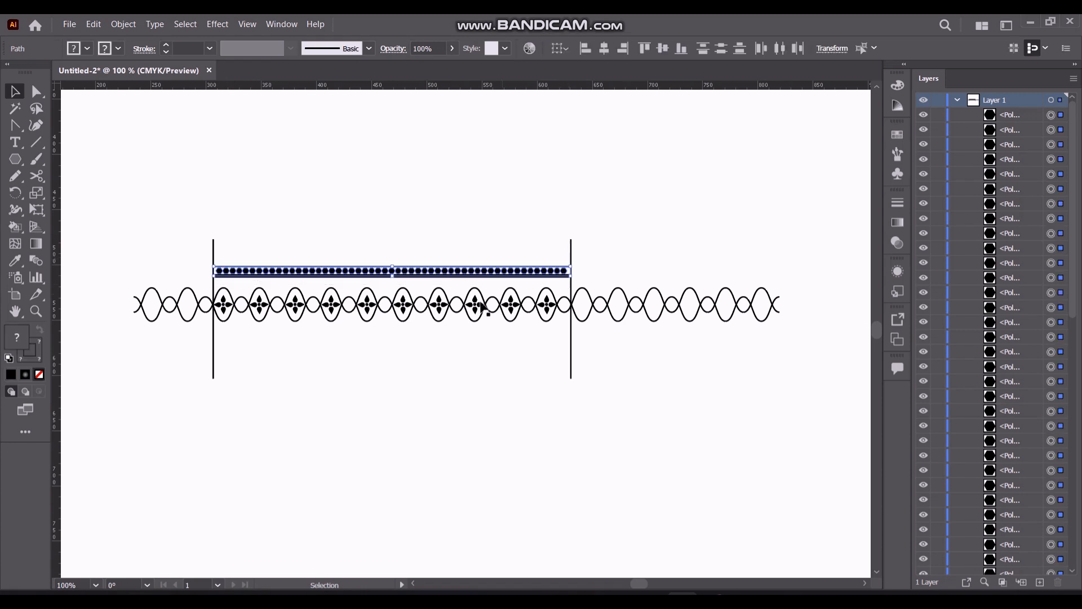
pyautogui.hotkey('ctrl', 'g')
# Create a copy of the hexagon band reflected across the horizontal axis and place it below the flower chain
pyautogui.rightClick(405, 273)
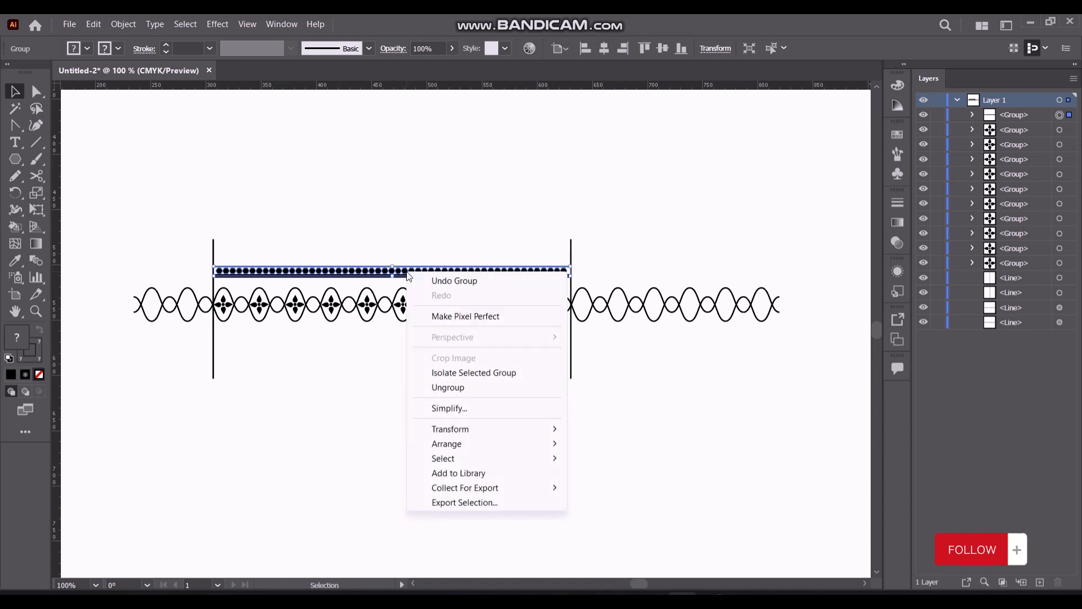
pyautogui.moveTo(475, 434)
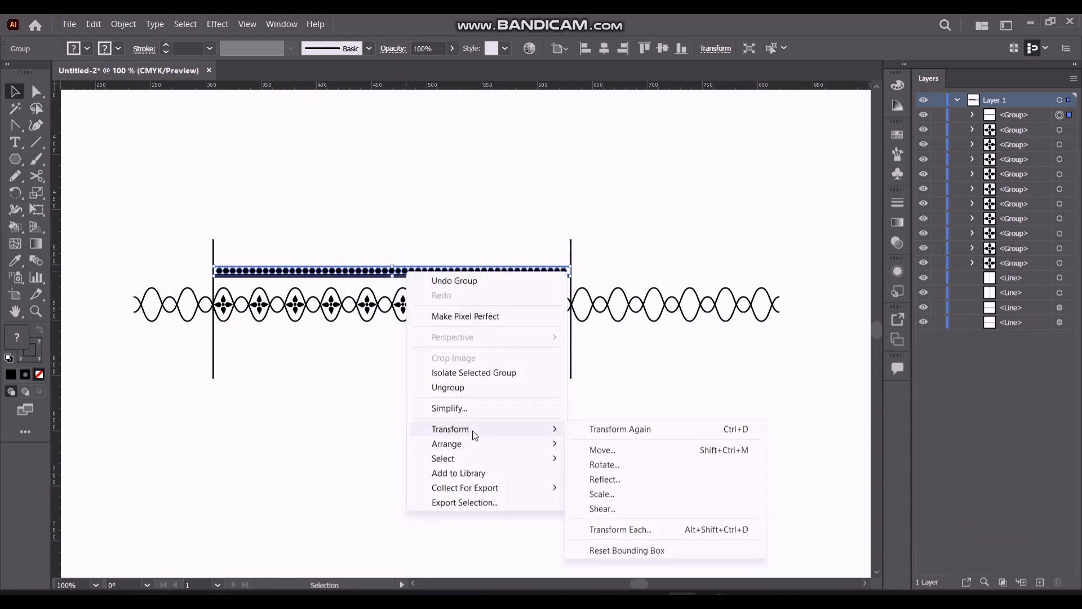
pyautogui.click(615, 479)
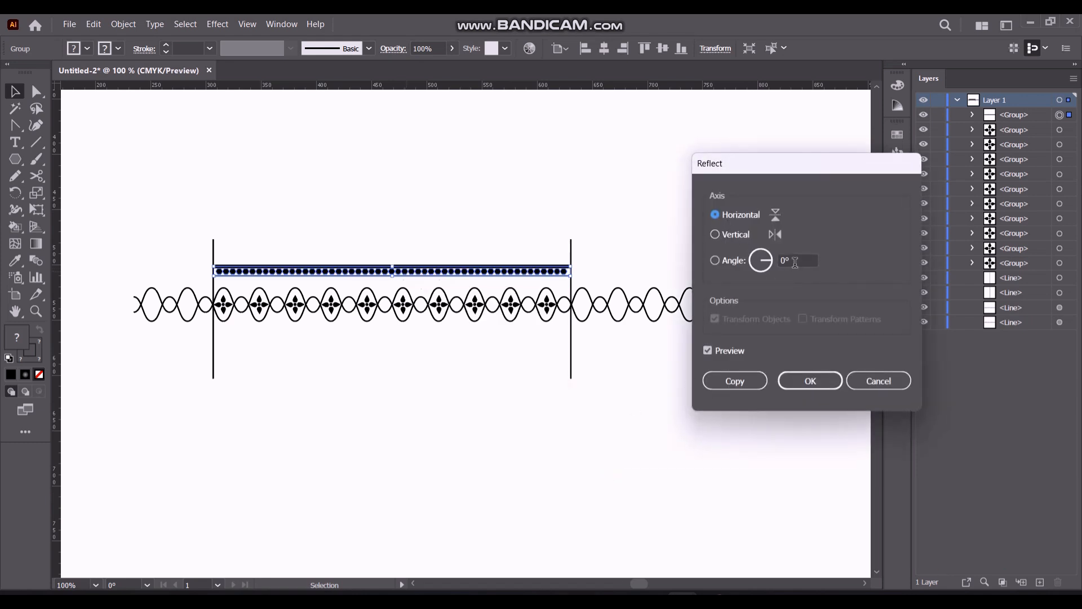
pyautogui.moveTo(795, 263); pyautogui.dragTo(780, 265)
pyautogui.click(753, 379)
pyautogui.moveTo(365, 276); pyautogui.dragTo(366, 338)
pyautogui.click(326, 400)
# Stretch the lower hexagon band sideways so both ends extend slightly past the vertical dividers
pyautogui.scroll(2, 321, 374)
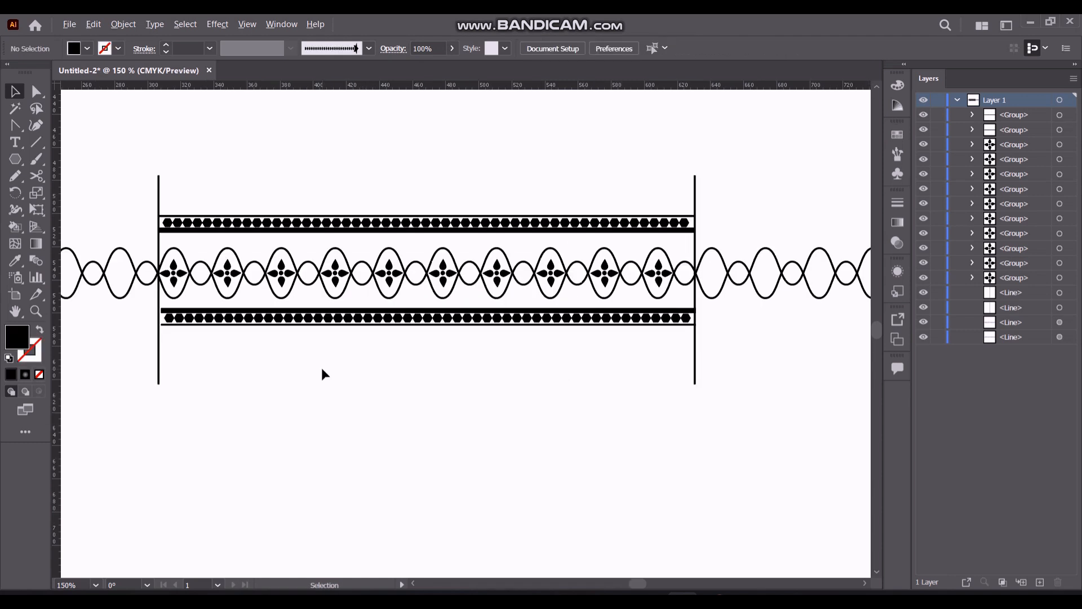
pyautogui.click(352, 301)
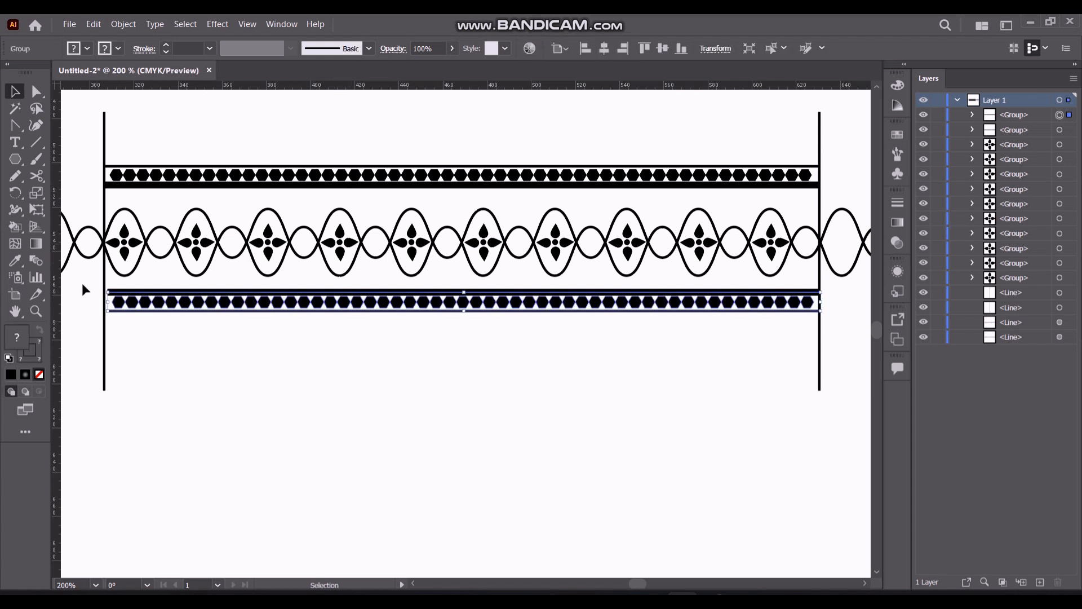
pyautogui.moveTo(110, 302); pyautogui.dragTo(101, 302)
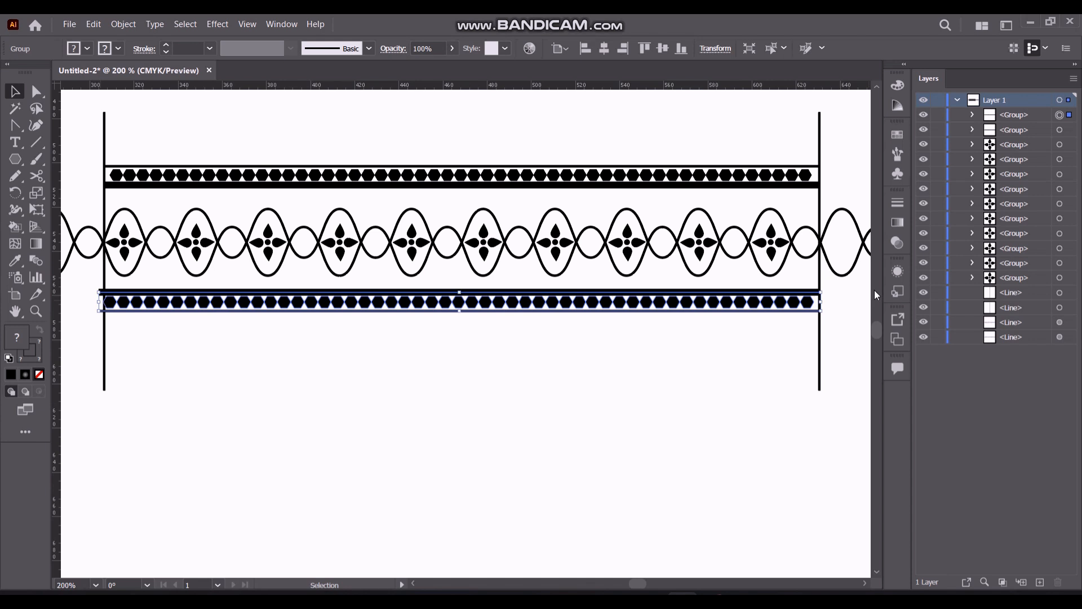
pyautogui.moveTo(823, 304); pyautogui.dragTo(826, 301)
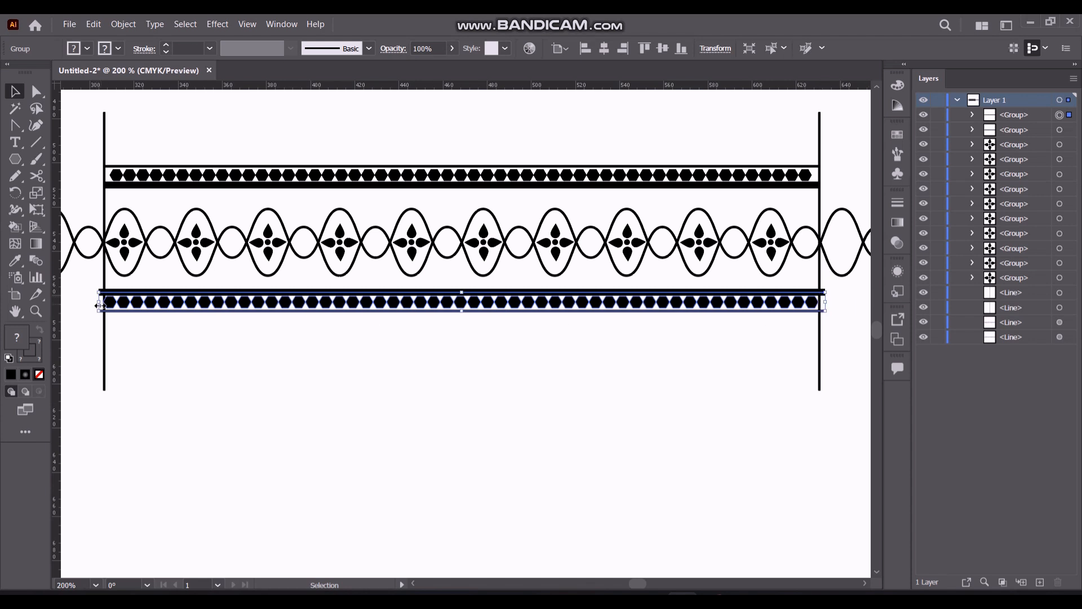
pyautogui.moveTo(98, 305); pyautogui.dragTo(104, 303)
pyautogui.click(125, 192)
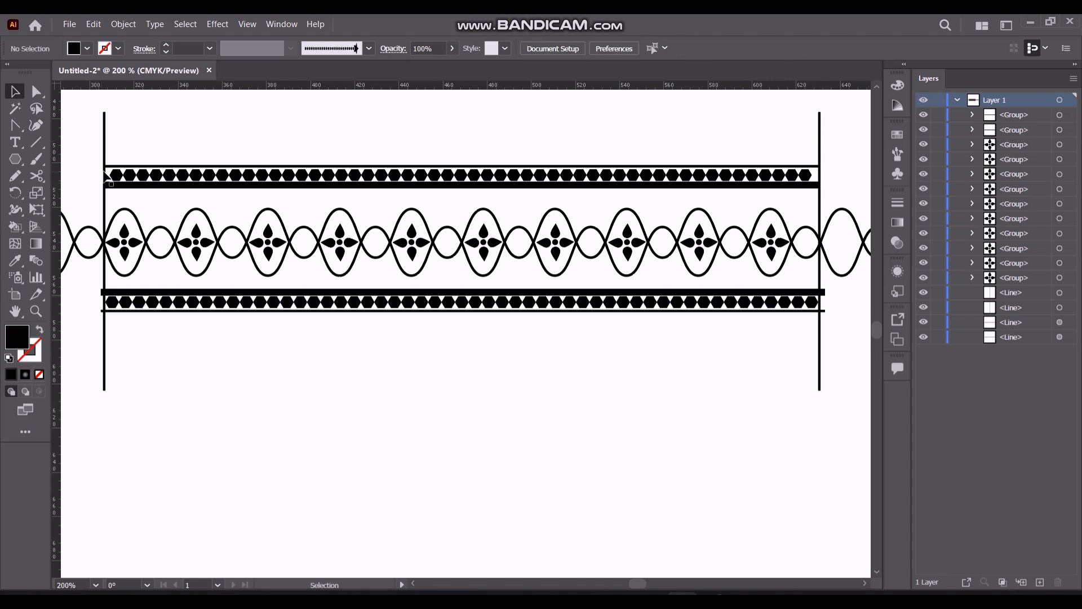
# Widen the upper hexagon band so both ends extend slightly past the vertical dividers
pyautogui.click(116, 178)
pyautogui.moveTo(106, 175); pyautogui.dragTo(101, 175)
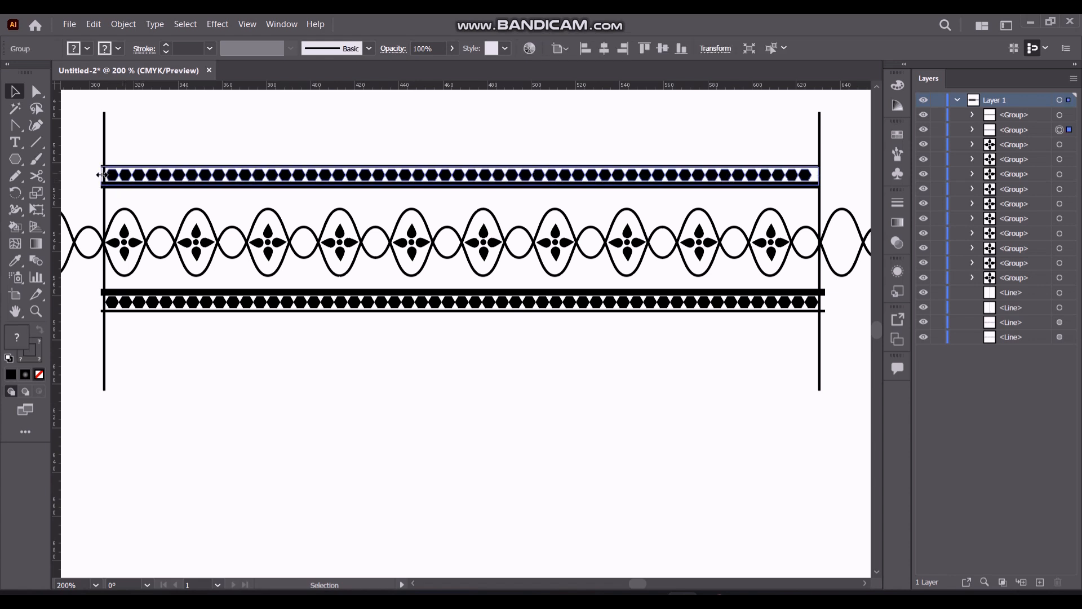
pyautogui.moveTo(820, 175); pyautogui.dragTo(827, 174)
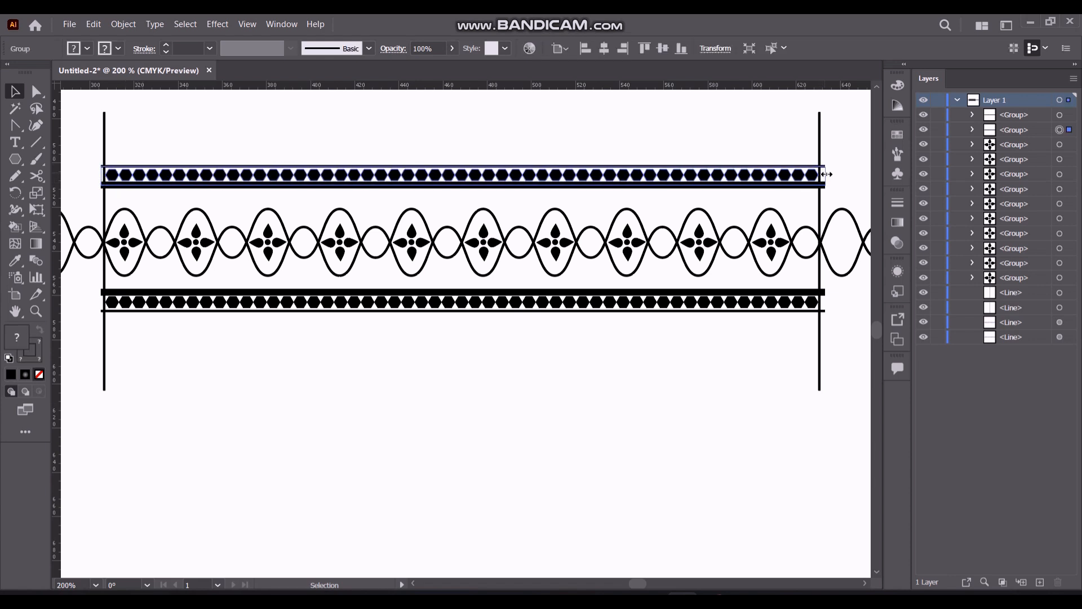
pyautogui.click(603, 372)
# Trim the left divider's ends above and below the hexagon bands using Shape Builder on all the artwork
pyautogui.scroll(-2, 506, 310)
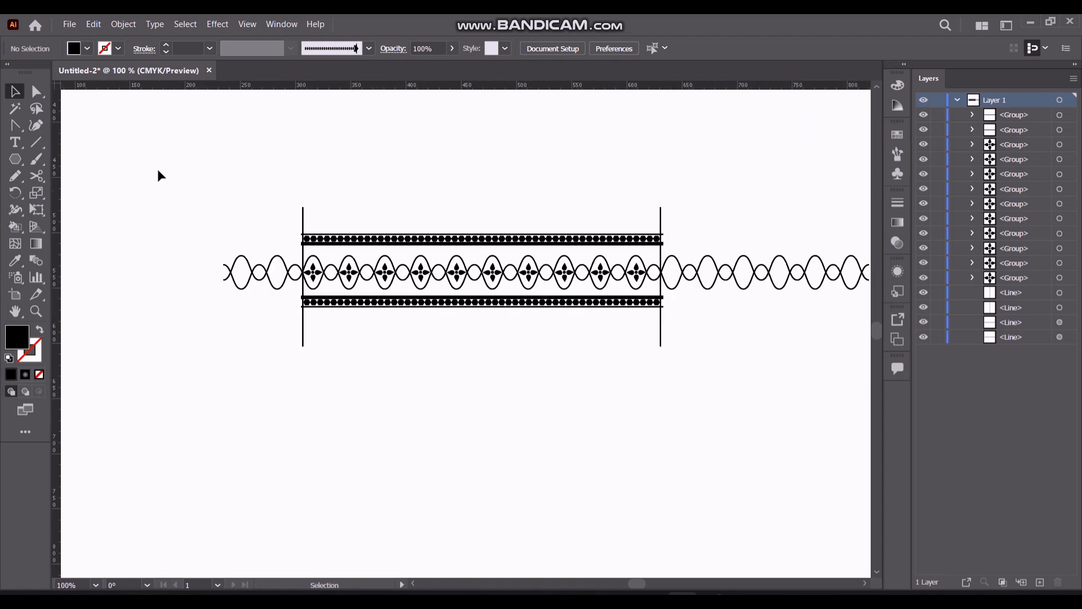
pyautogui.hotkey('ctrl', 'a')
pyautogui.scroll(1, 283, 337)
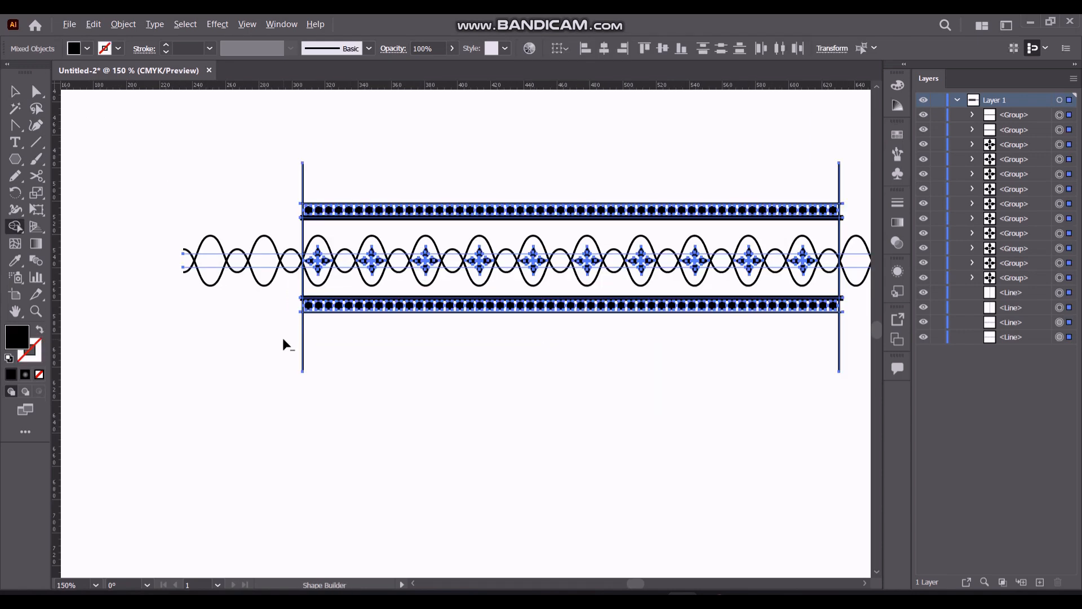
pyautogui.hotkey('shift', 'm')
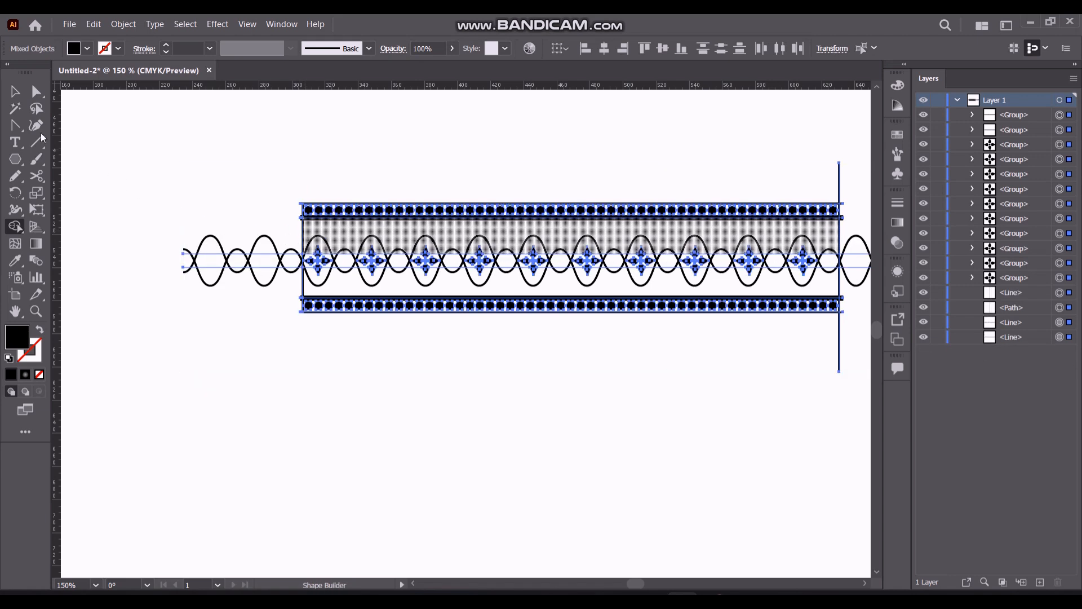
pyautogui.click(14, 92)
pyautogui.click(136, 338)
# Expand the appearance of both wavy chain lines, and expand the resulting paths' strokes into filled shapes
pyautogui.click(217, 267)
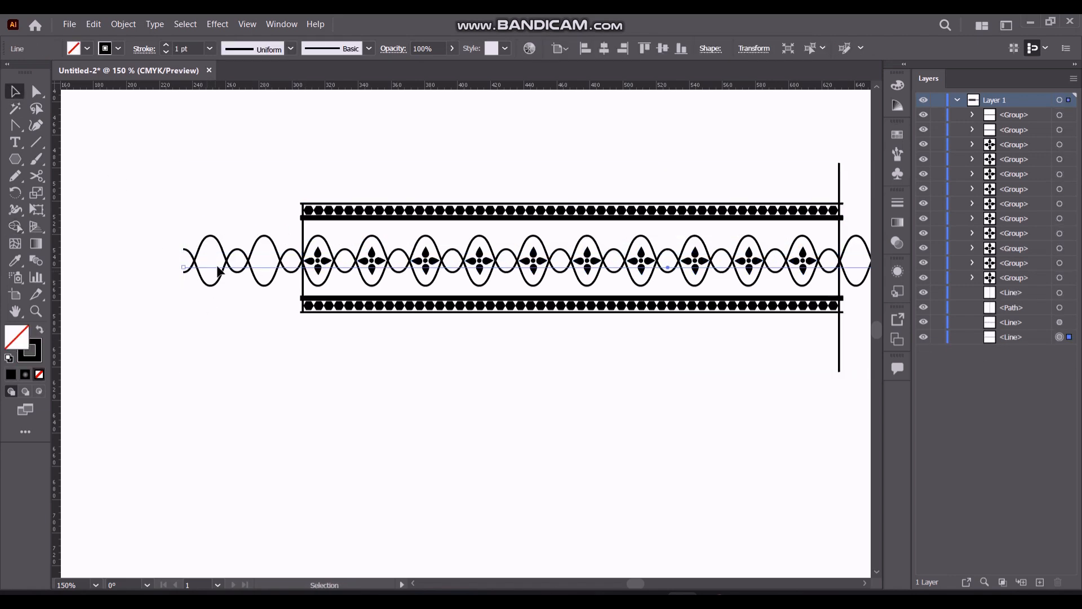
pyautogui.keyDown('shift'); pyautogui.click(222, 253); pyautogui.keyUp('shift')
pyautogui.click(95, 24)
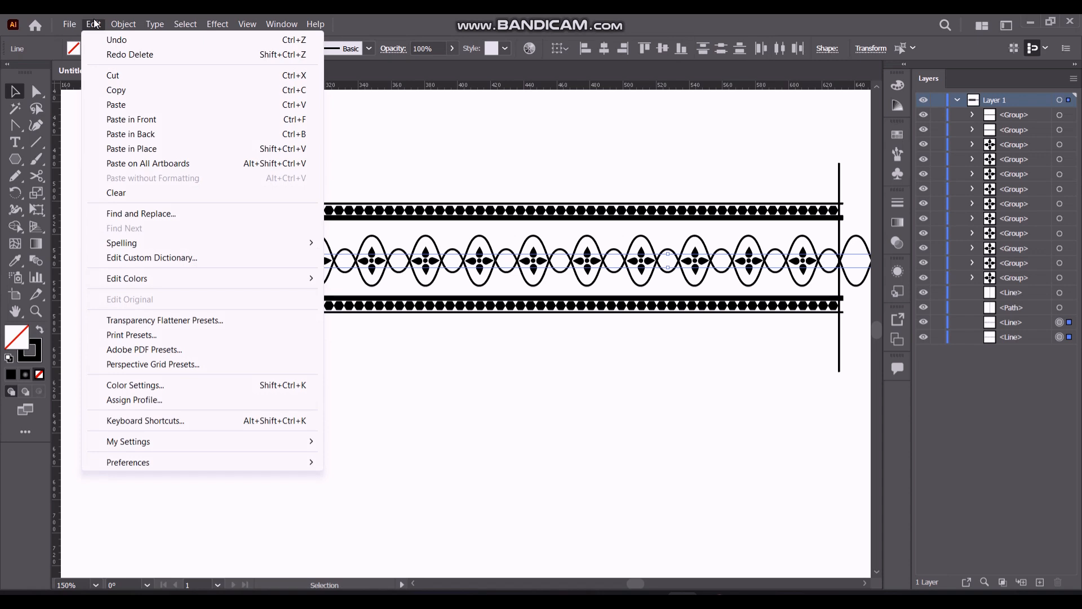
pyautogui.moveTo(124, 24)
pyautogui.click(161, 204)
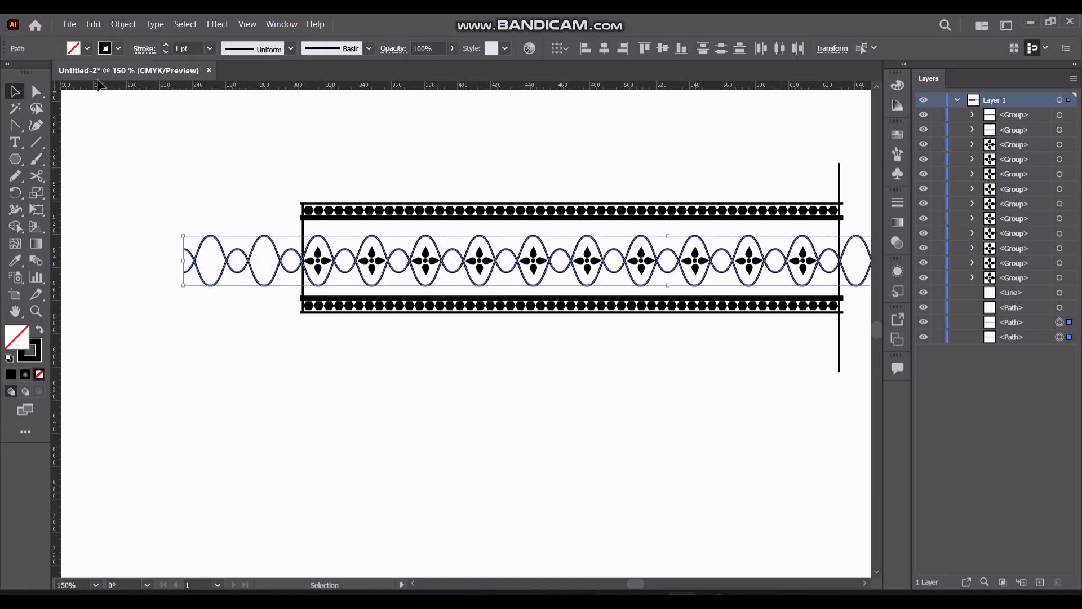
pyautogui.click(123, 24)
pyautogui.click(144, 186)
pyautogui.click(503, 391)
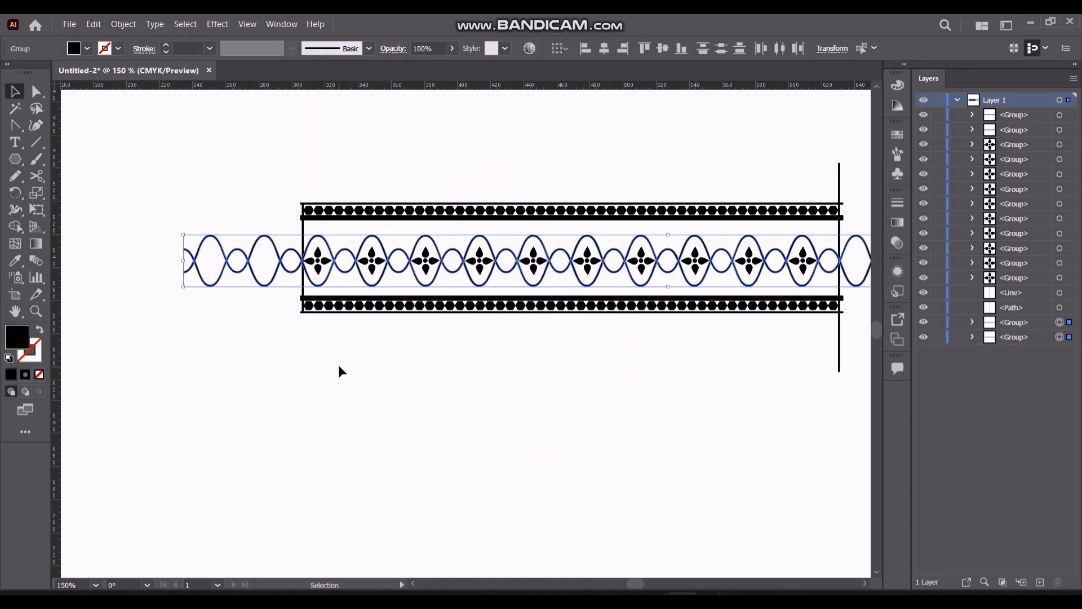
# Remove the chain sections outside the left divider using Shape Builder on all the artwork
pyautogui.click(183, 129)
pyautogui.hotkey('ctrl', 'a')
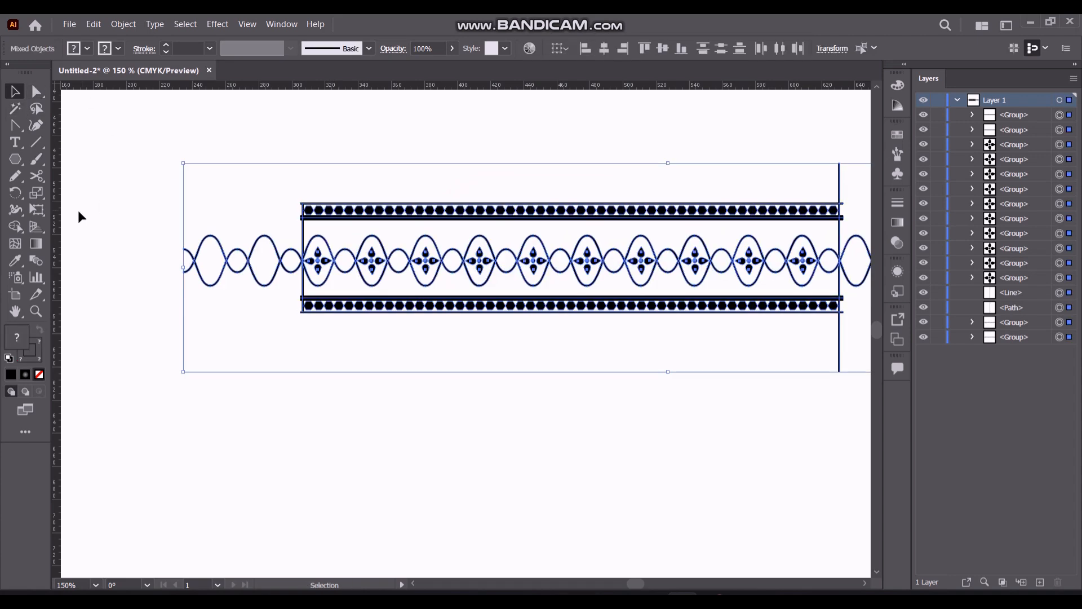
pyautogui.click(16, 226)
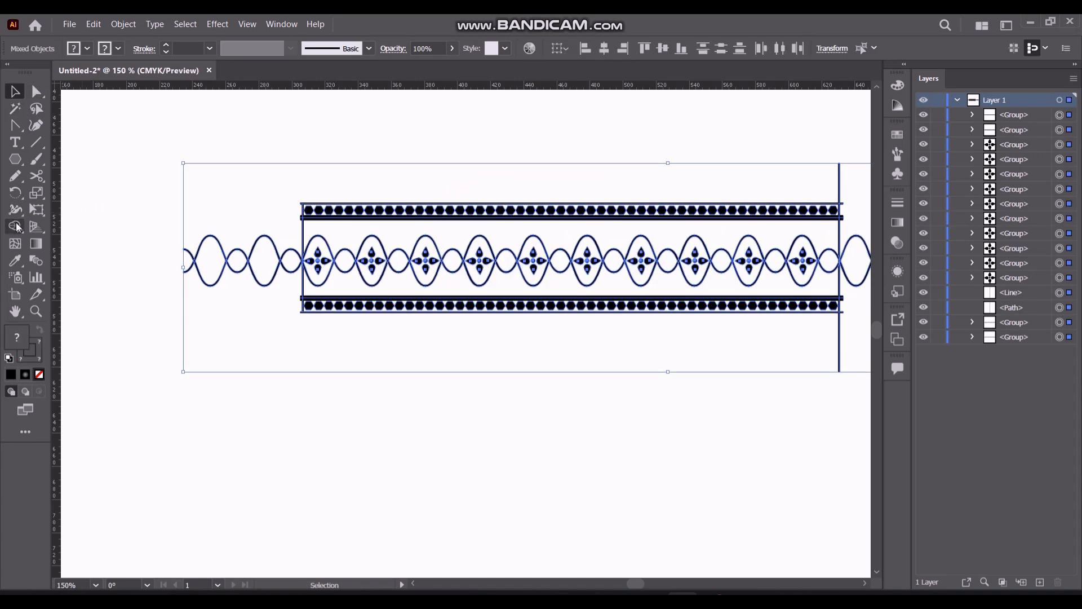
pyautogui.keyDown('alt'); pyautogui.click(265, 296); pyautogui.keyUp('alt')
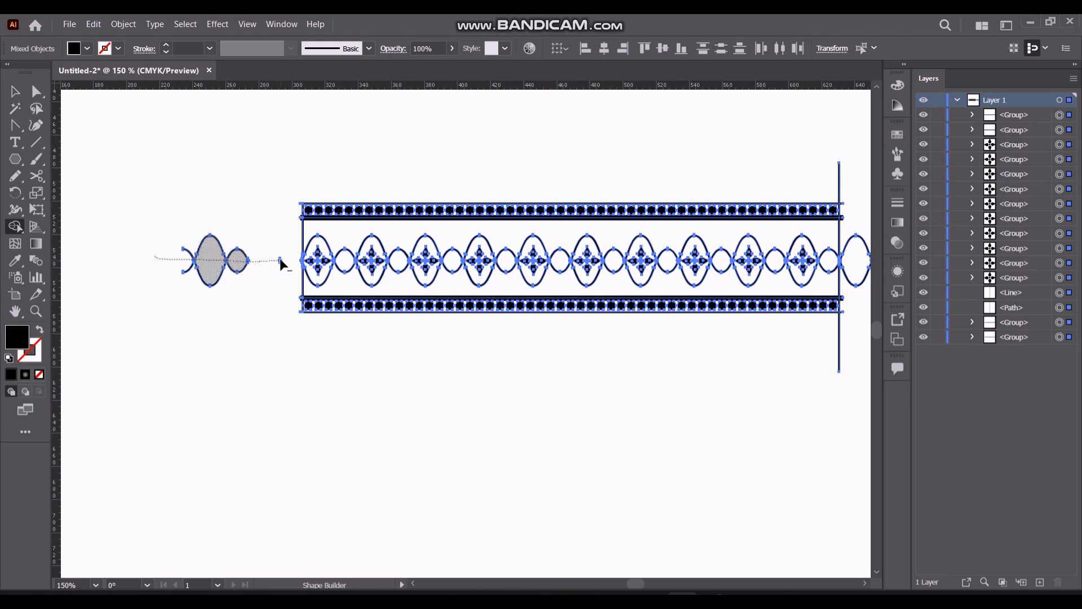
pyautogui.moveTo(279, 260); pyautogui.dragTo(278, 260)
pyautogui.moveTo(168, 260); pyautogui.dragTo(232, 268)
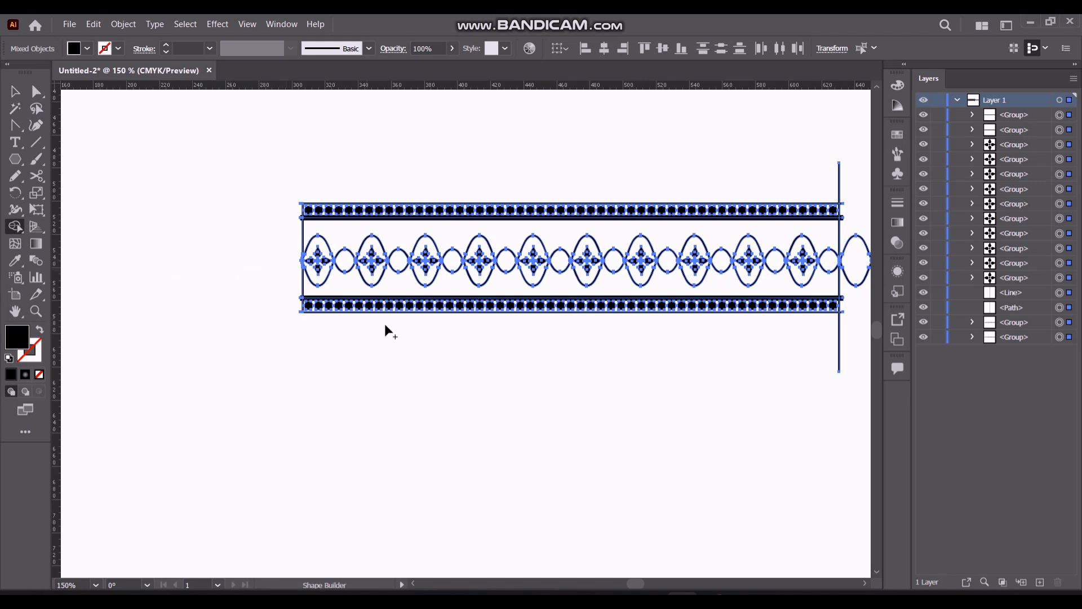
# Remove the chain sections beyond the right divider and the divider's protruding ends using Shape Builder
pyautogui.moveTo(632, 583); pyautogui.dragTo(640, 582)
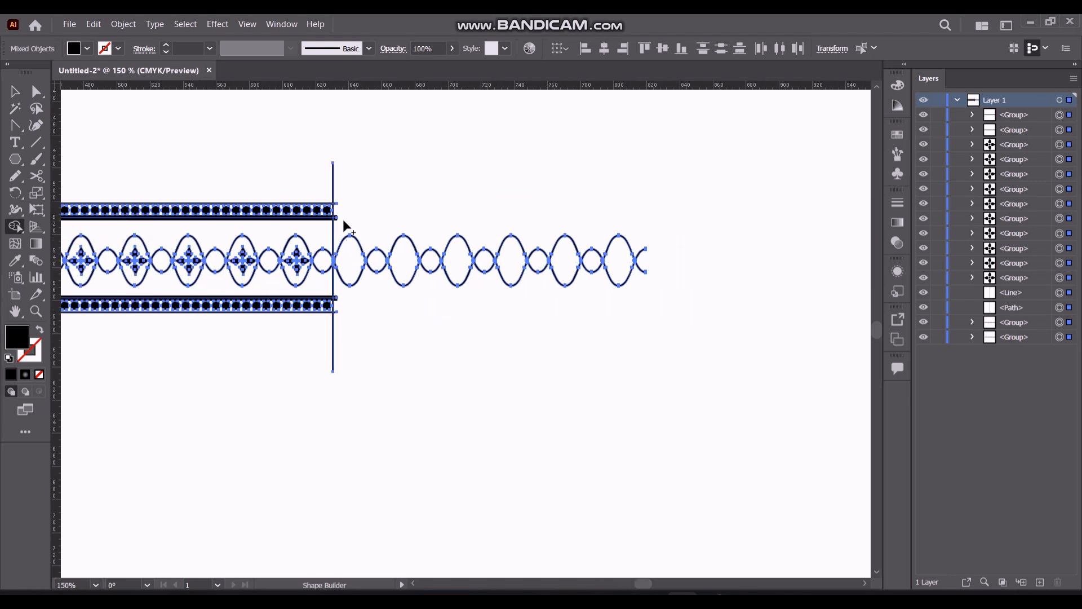
pyautogui.keyDown('alt'); pyautogui.click(349, 260); pyautogui.keyUp('alt')
pyautogui.moveTo(421, 259)
pyautogui.mouseDown()
pyautogui.moveTo(654, 258)
pyautogui.moveTo(481, 261)
pyautogui.mouseUp()
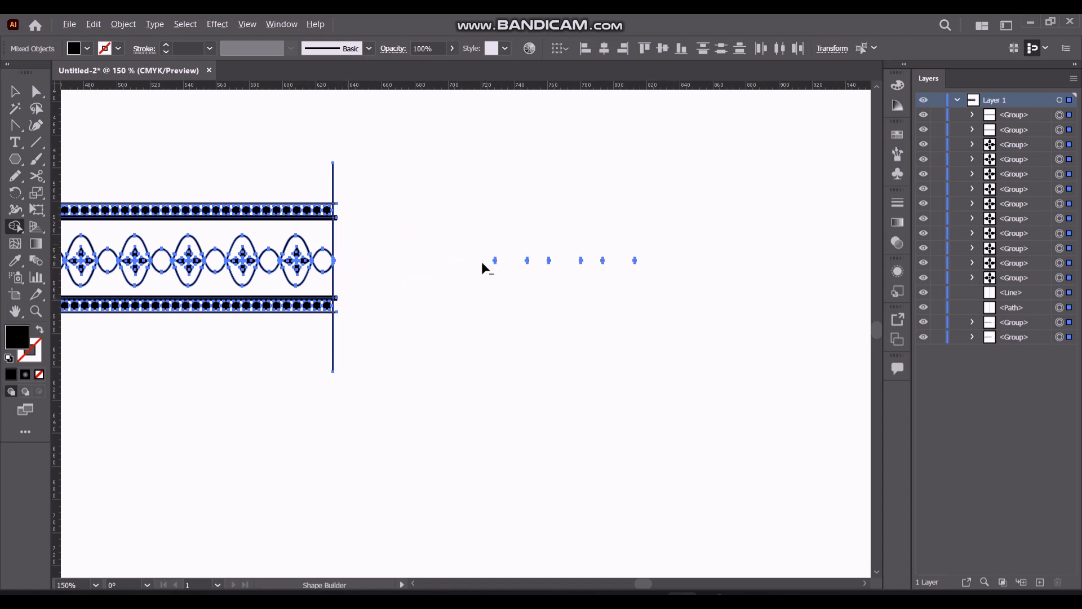
pyautogui.moveTo(632, 265); pyautogui.dragTo(630, 264)
# Trim the upper band's thick line where it passes the left divider using Shape Builder, and undo the last cut
pyautogui.moveTo(645, 584); pyautogui.dragTo(636, 584)
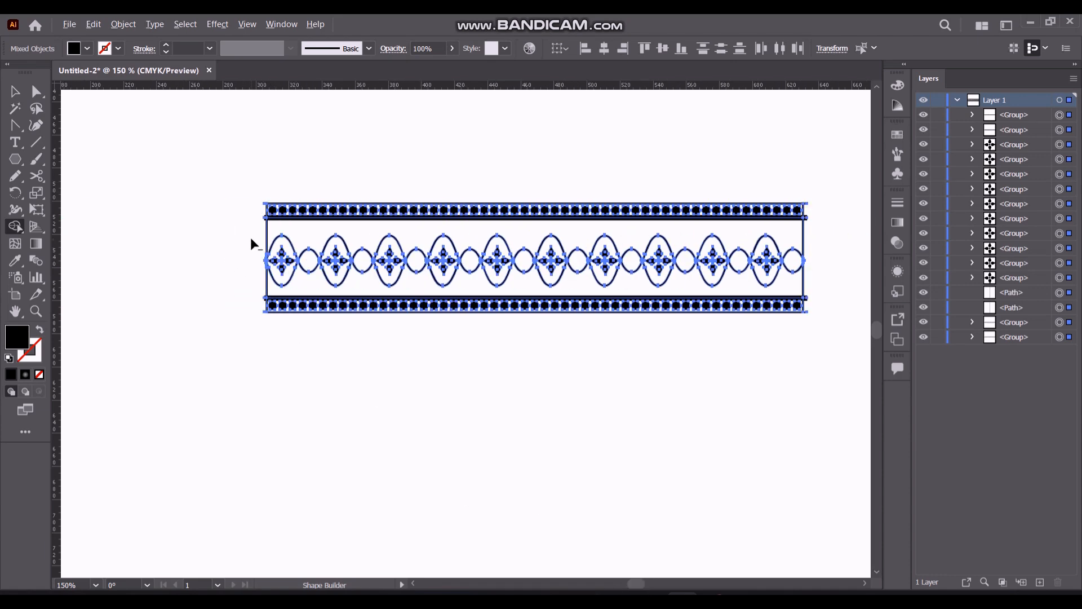
pyautogui.scroll(5, 262, 231)
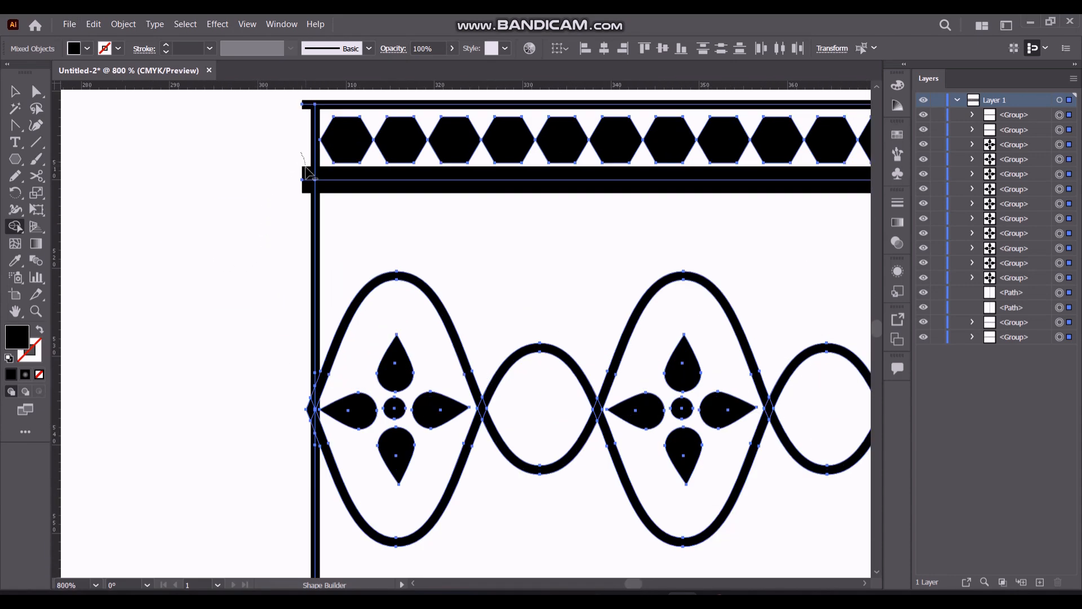
pyautogui.moveTo(305, 168); pyautogui.dragTo(306, 196)
pyautogui.moveTo(301, 94); pyautogui.dragTo(307, 120)
pyautogui.hotkey('ctrl', 'z')
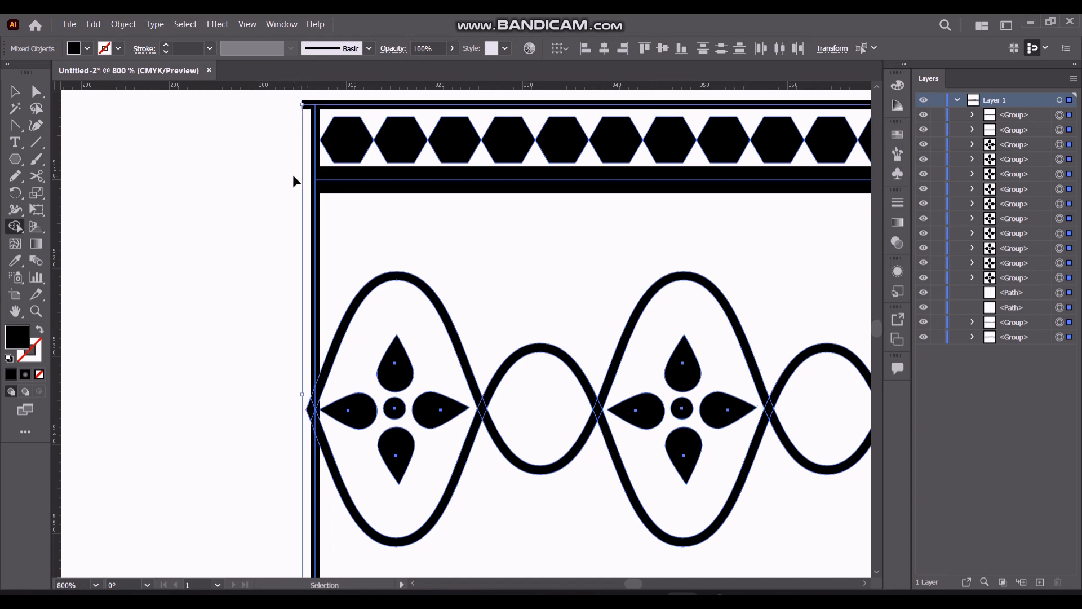
# Extend the left divider above the upper band, and use Shape Builder to remove the top line's stub and the divider's segments
pyautogui.press('v')
pyautogui.click(311, 248)
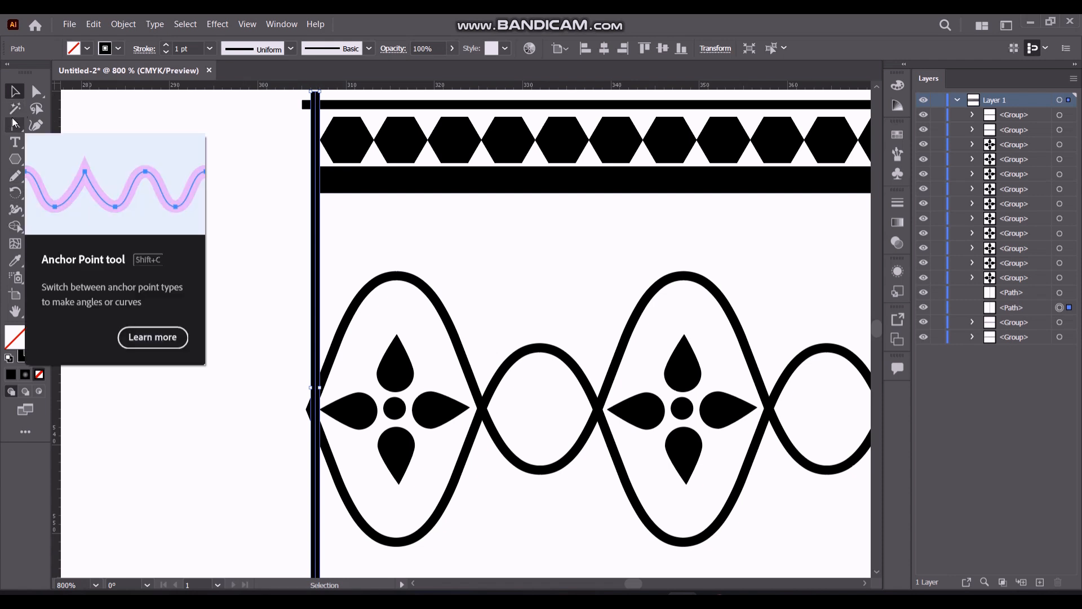
pyautogui.click(15, 226)
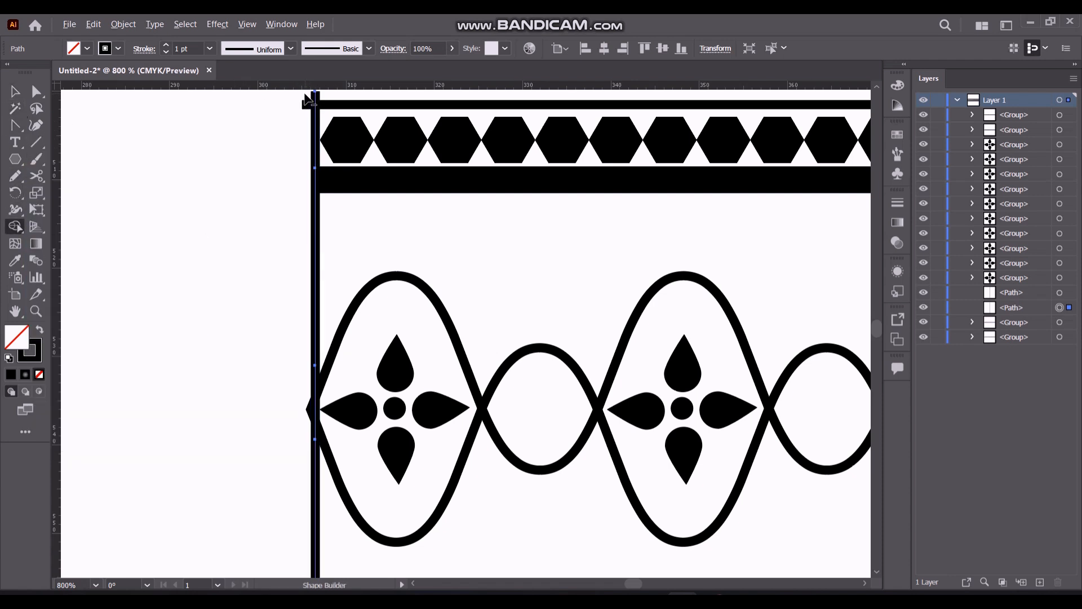
pyautogui.hotkey('ctrl', 'a')
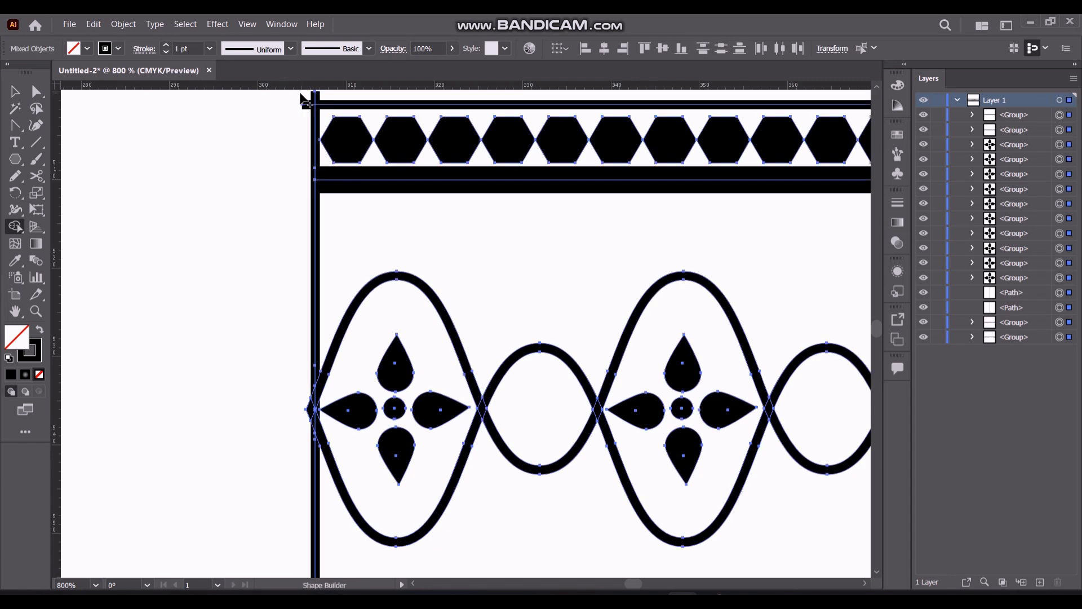
pyautogui.keyDown('alt'); pyautogui.click(308, 98); pyautogui.keyUp('alt')
pyautogui.keyDown('alt'); pyautogui.click(313, 121); pyautogui.keyUp('alt')
pyautogui.keyDown('alt'); pyautogui.click(317, 224); pyautogui.keyUp('alt')
pyautogui.keyDown('alt'); pyautogui.click(313, 482); pyautogui.keyUp('alt')
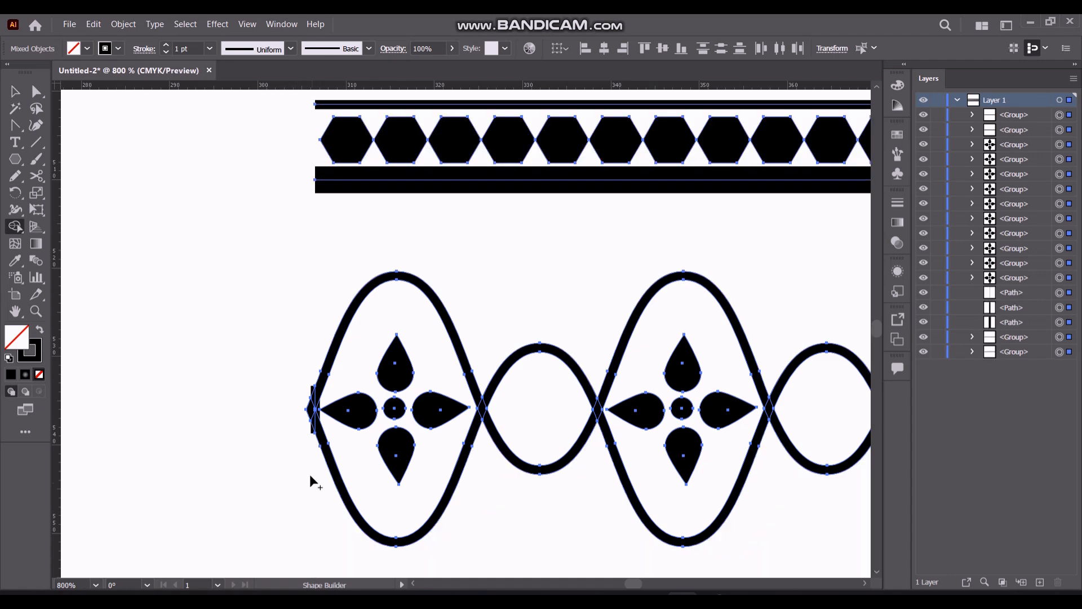
# Remove the leftover pieces of the left divider around the chain's left tip with Shape Builder
pyautogui.scroll(4, 307, 395)
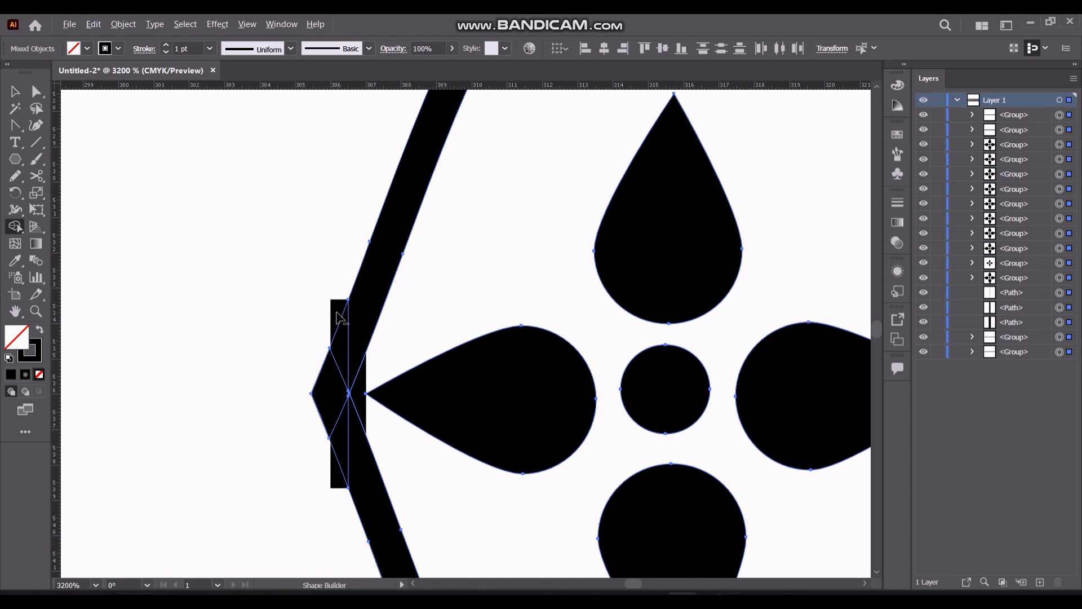
pyautogui.moveTo(346, 357); pyautogui.dragTo(354, 449)
pyautogui.scroll(-4, 333, 483)
pyautogui.scroll(-3, 310, 471)
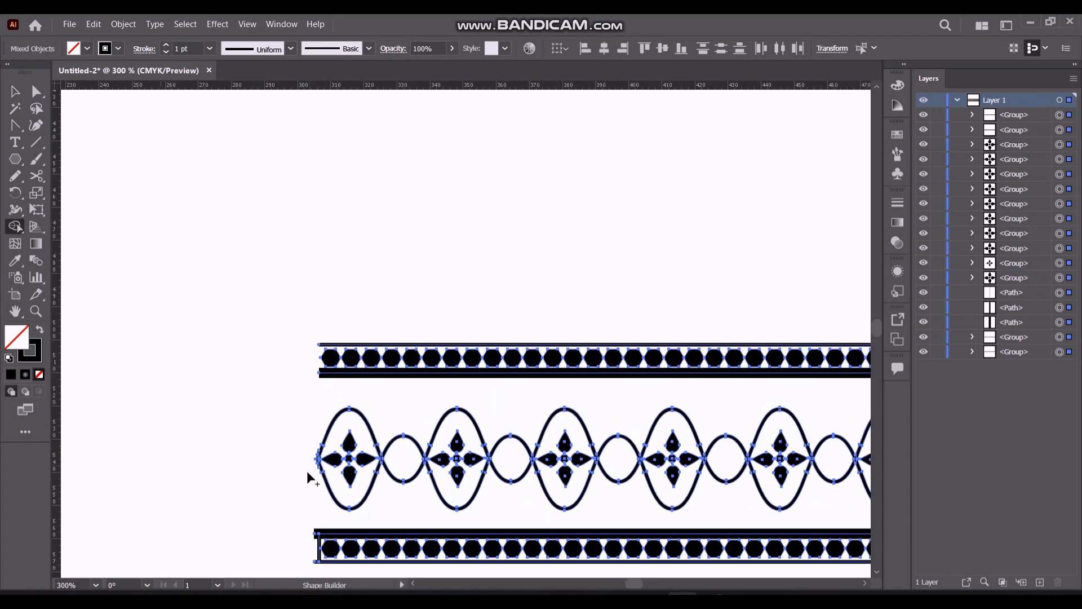
# Stretch the left divider's remaining segment so it extends slightly above and below the lower hexagon band
pyautogui.scroll(4, 315, 527)
pyautogui.scroll(-5, 877, 332)
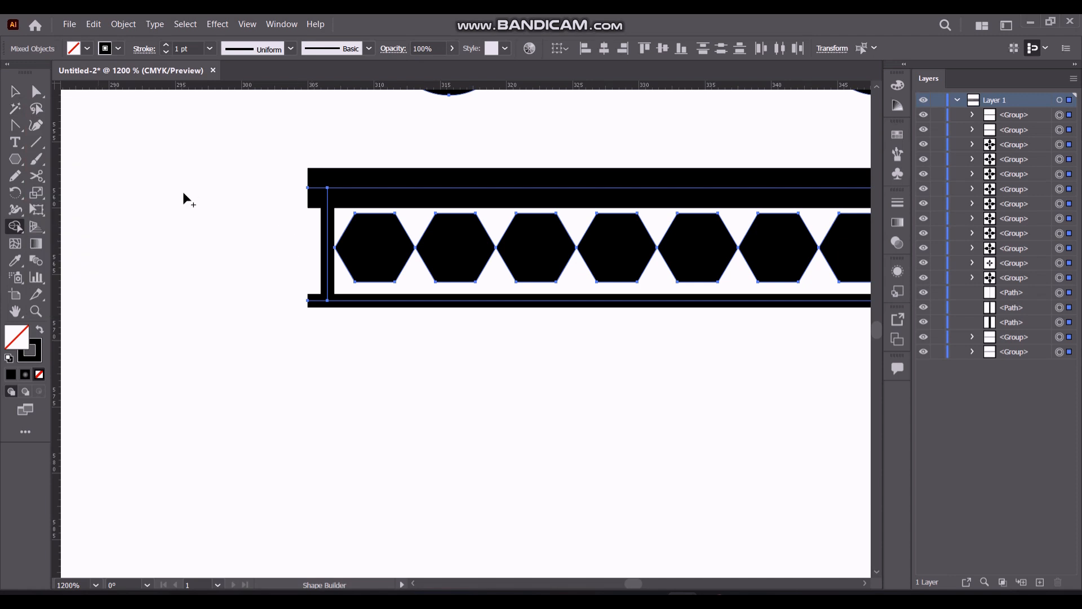
pyautogui.click(15, 92)
pyautogui.click(83, 141)
pyautogui.click(331, 264)
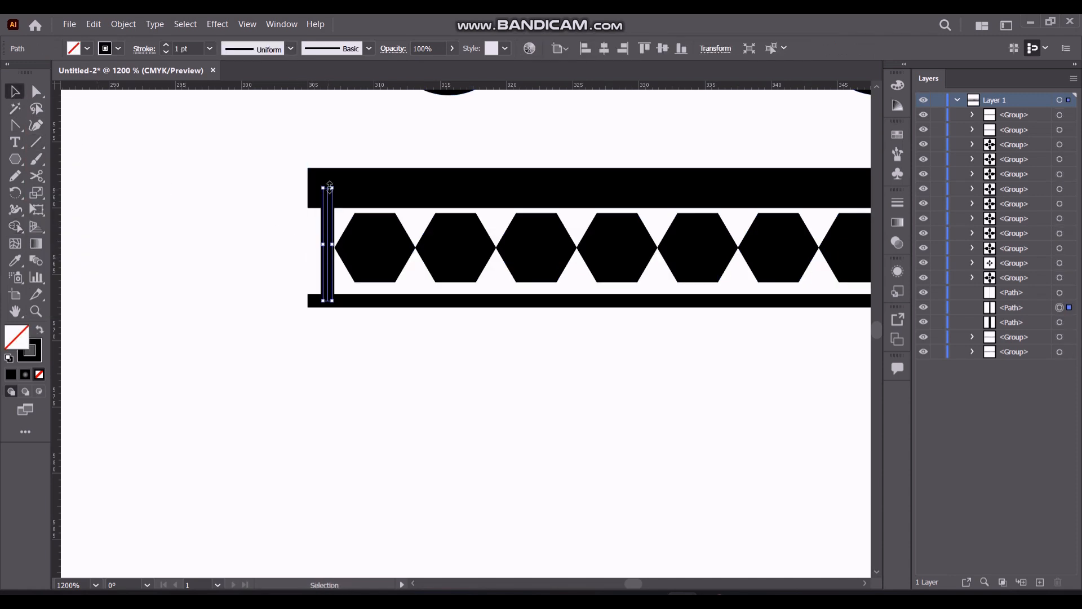
pyautogui.moveTo(327, 300); pyautogui.dragTo(327, 315)
pyautogui.moveTo(330, 164); pyautogui.dragTo(330, 154)
# Trim the lower band's stubs outside the left divider and remove the divider segment using Shape Builder on all the artwork
pyautogui.hotkey('ctrl', 'a')
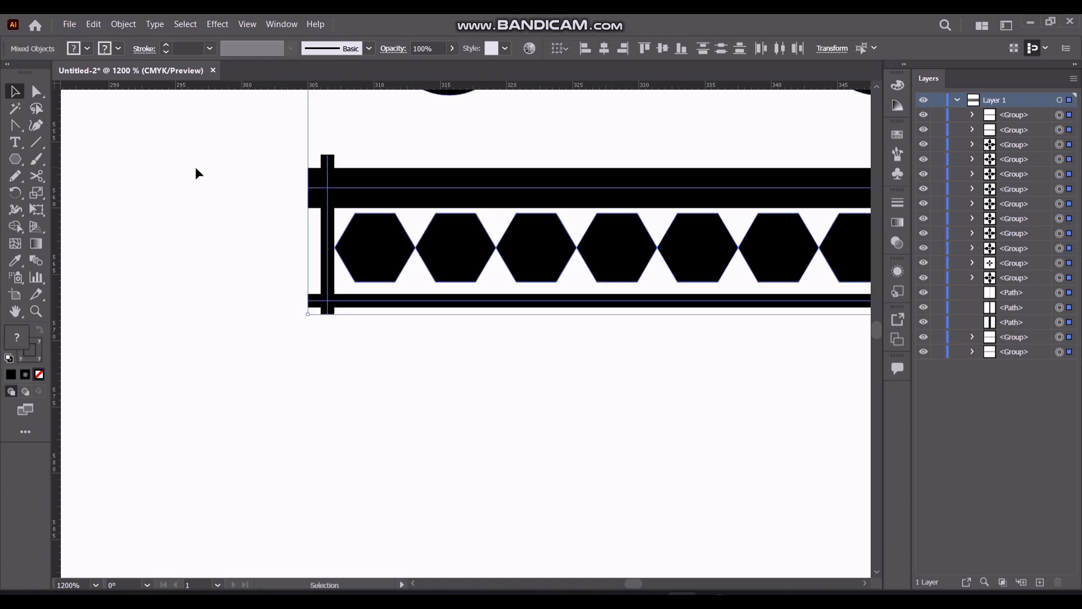
pyautogui.hotkey('shift', 'm')
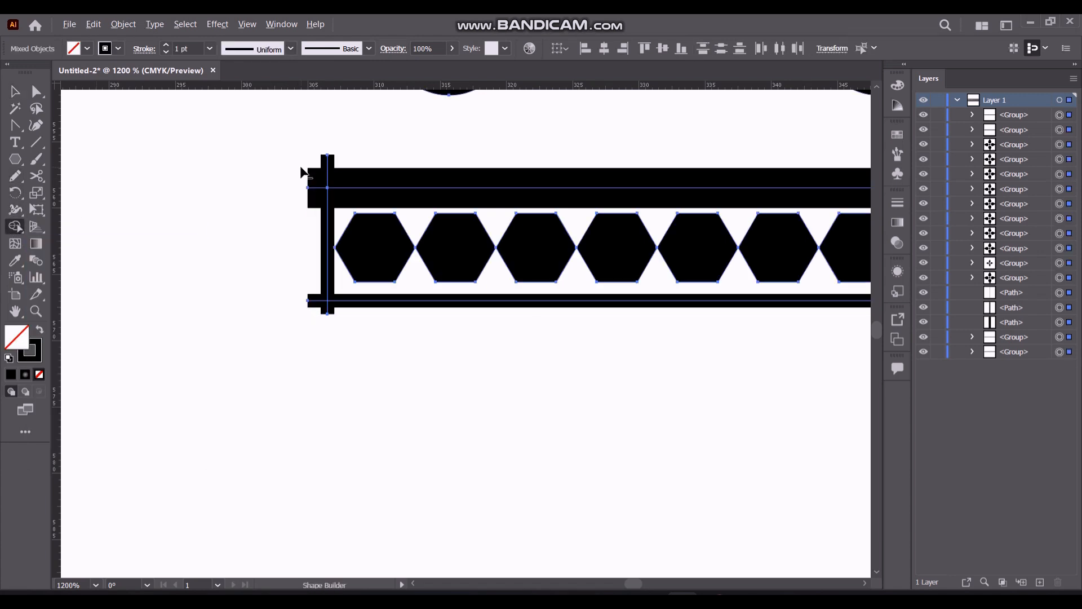
pyautogui.keyDown('alt'); pyautogui.click(328, 161); pyautogui.keyUp('alt')
pyautogui.keyDown('alt'); pyautogui.click(327, 253); pyautogui.keyUp('alt')
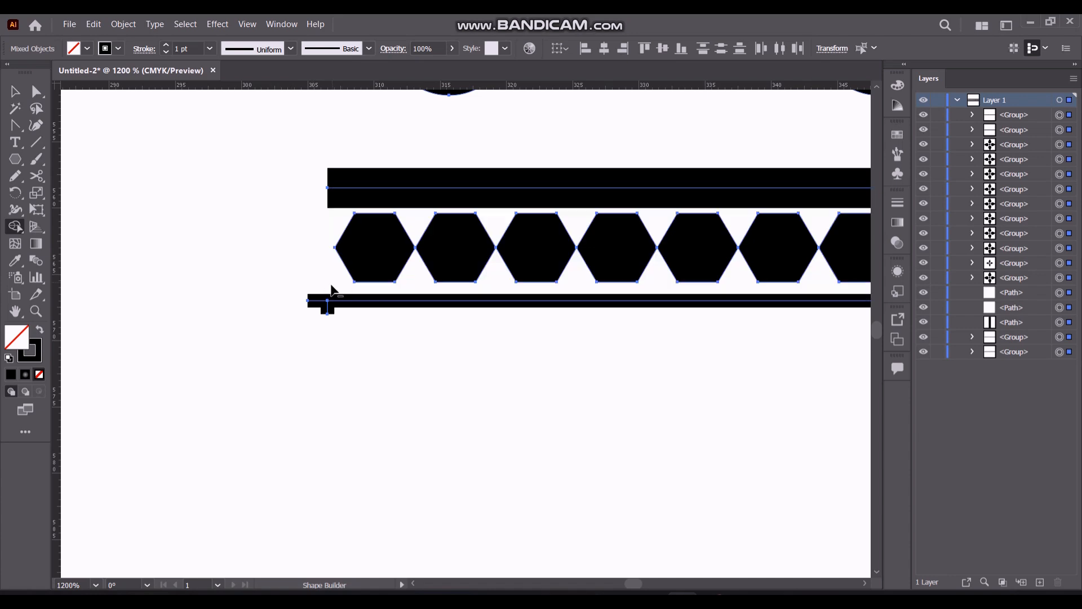
pyautogui.keyDown('alt'); pyautogui.click(322, 311); pyautogui.keyUp('alt')
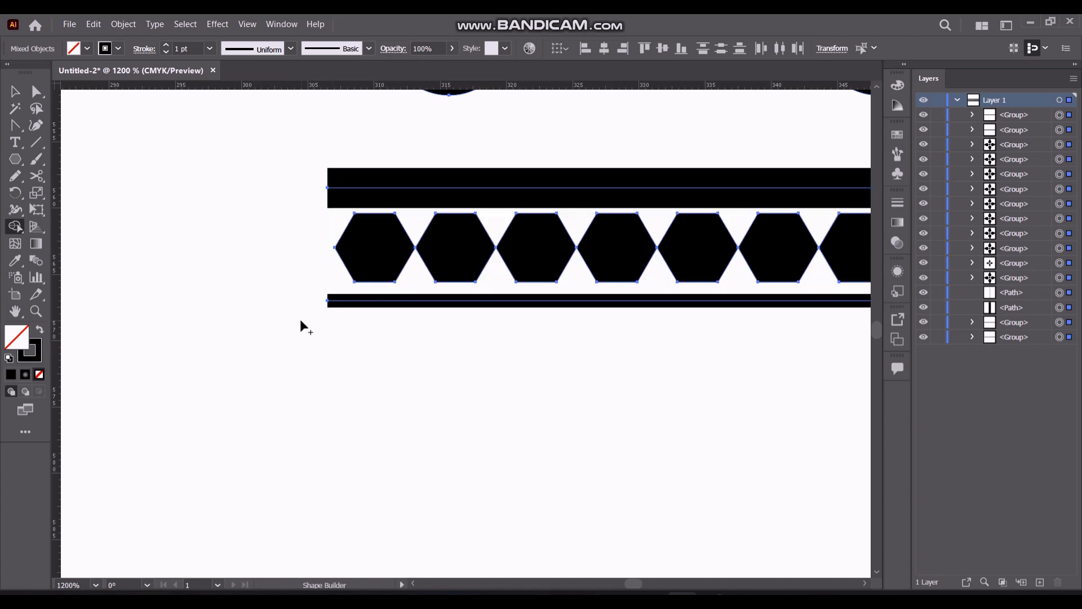
# Trim both lower band lines where they pass the right divider using Shape Builder
pyautogui.keyDown('alt'); pyautogui.scroll(-5, 299, 318); pyautogui.keyUp('alt')
pyautogui.keyDown('alt'); pyautogui.scroll(4, 548, 314); pyautogui.keyUp('alt')
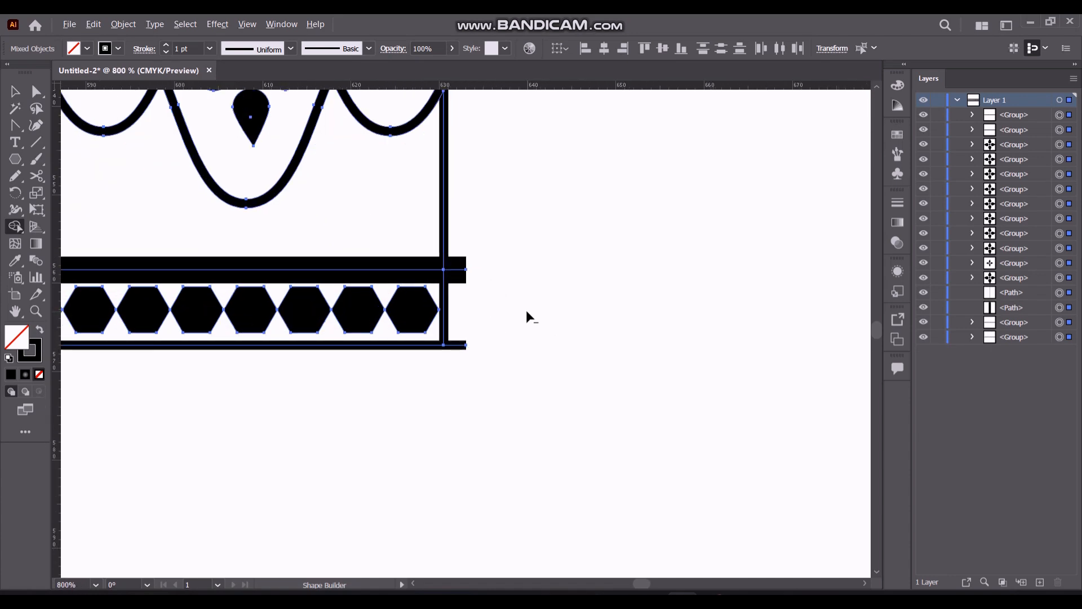
pyautogui.keyDown('alt'); pyautogui.click(457, 265); pyautogui.keyUp('alt')
pyautogui.keyDown('alt'); pyautogui.click(457, 344); pyautogui.keyUp('alt')
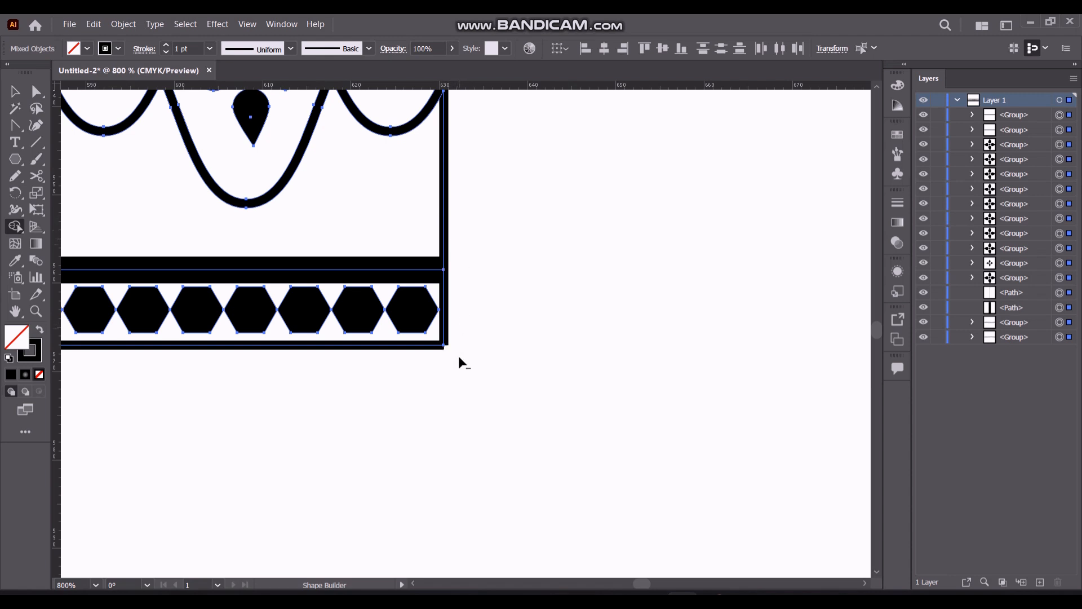
# Trim the upper band's stubs beyond the right divider and remove the divider's segments above and below the chain using Shape Builder
pyautogui.scroll(4, 464, 233)
pyautogui.scroll(10, 447, 234)
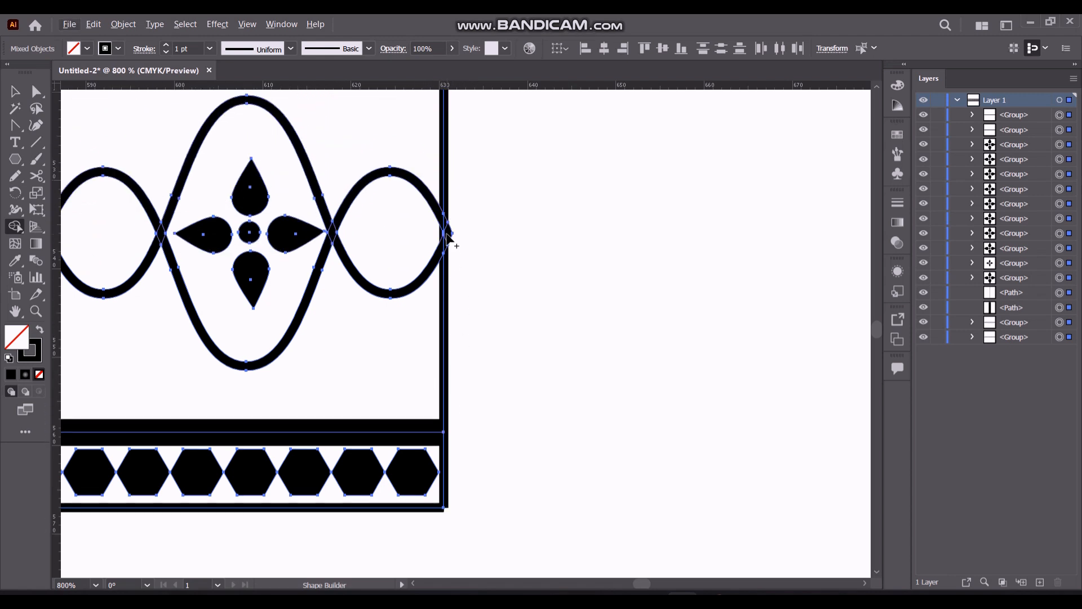
pyautogui.keyDown('alt'); pyautogui.click(456, 220); pyautogui.keyUp('alt')
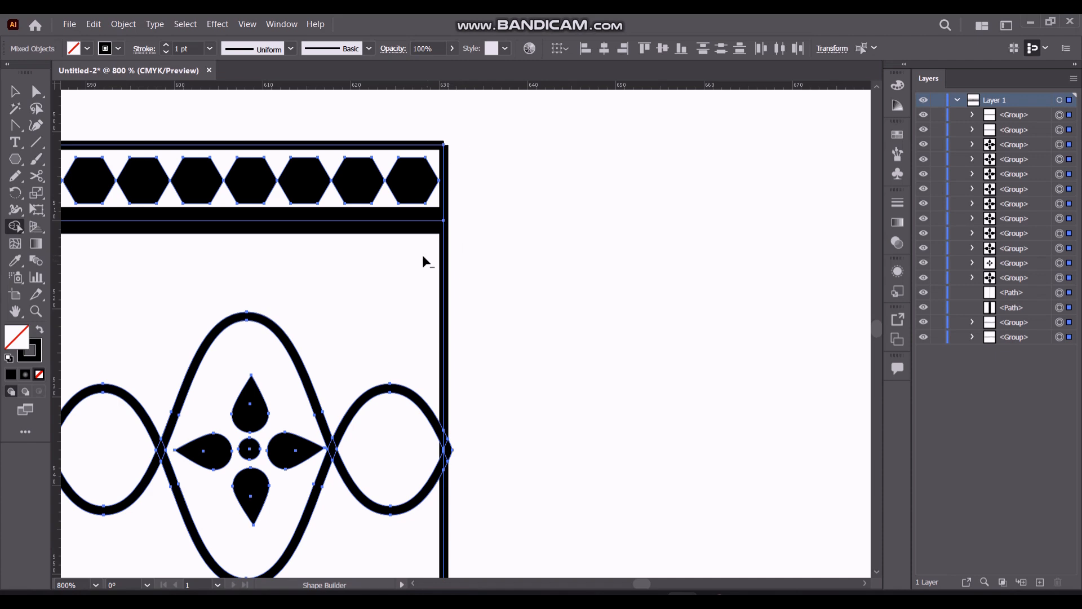
pyautogui.keyDown('alt'); pyautogui.click(442, 253); pyautogui.keyUp('alt')
pyautogui.keyDown('alt'); pyautogui.click(444, 169); pyautogui.keyUp('alt')
pyautogui.scroll(-5, 451, 411)
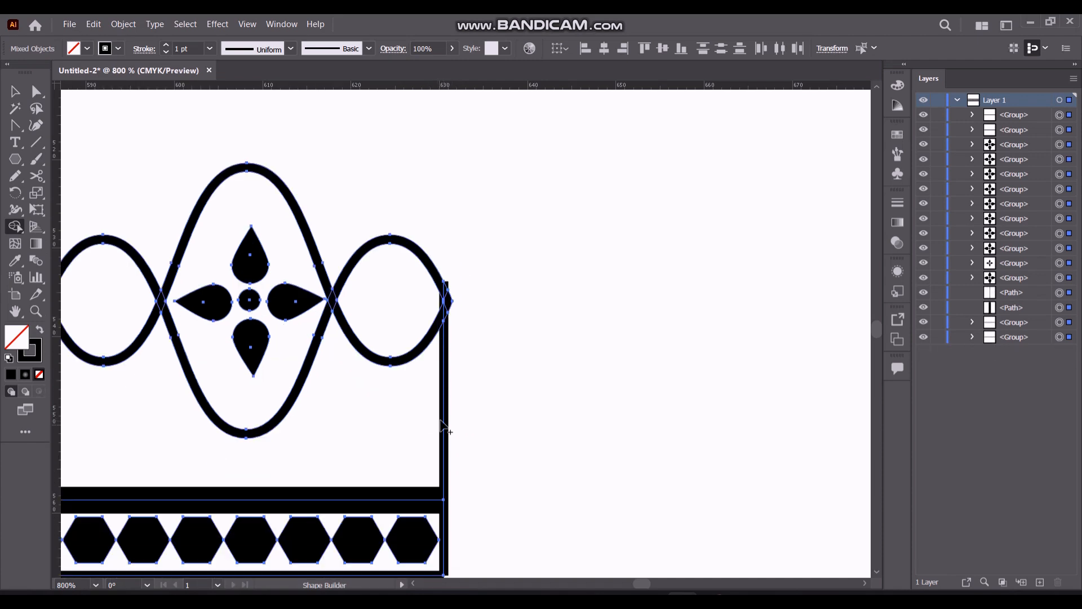
pyautogui.keyDown('alt'); pyautogui.click(443, 426); pyautogui.keyUp('alt')
pyautogui.scroll(3, 447, 309)
pyautogui.scroll(1, 449, 315)
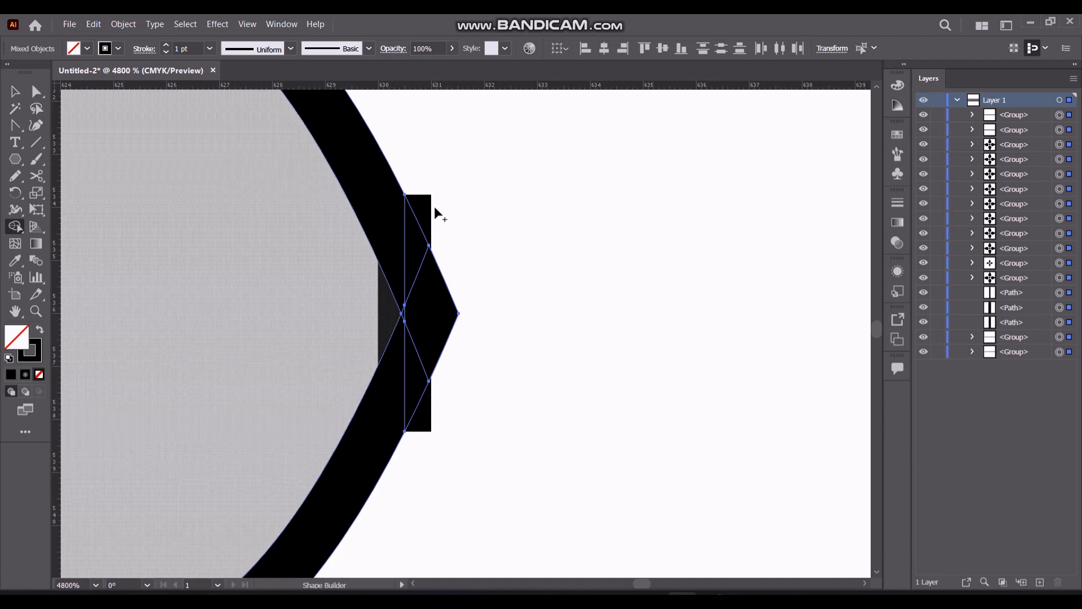
pyautogui.scroll(-5, 437, 214)
pyautogui.scroll(-7, 449, 263)
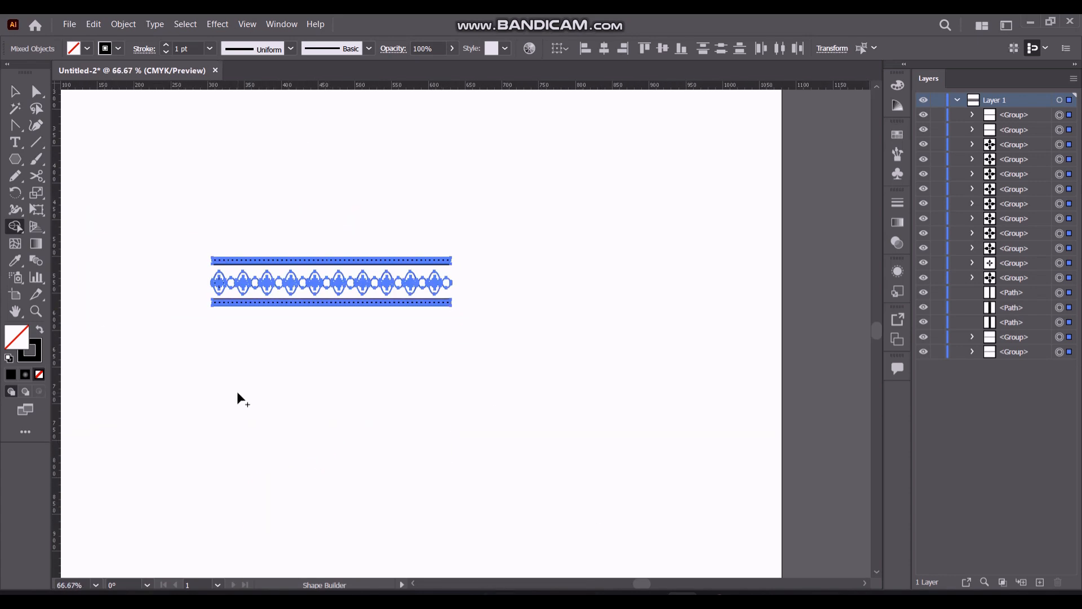
# Select the whole border ornament and group it into one object
pyautogui.click(15, 91)
pyautogui.click(147, 149)
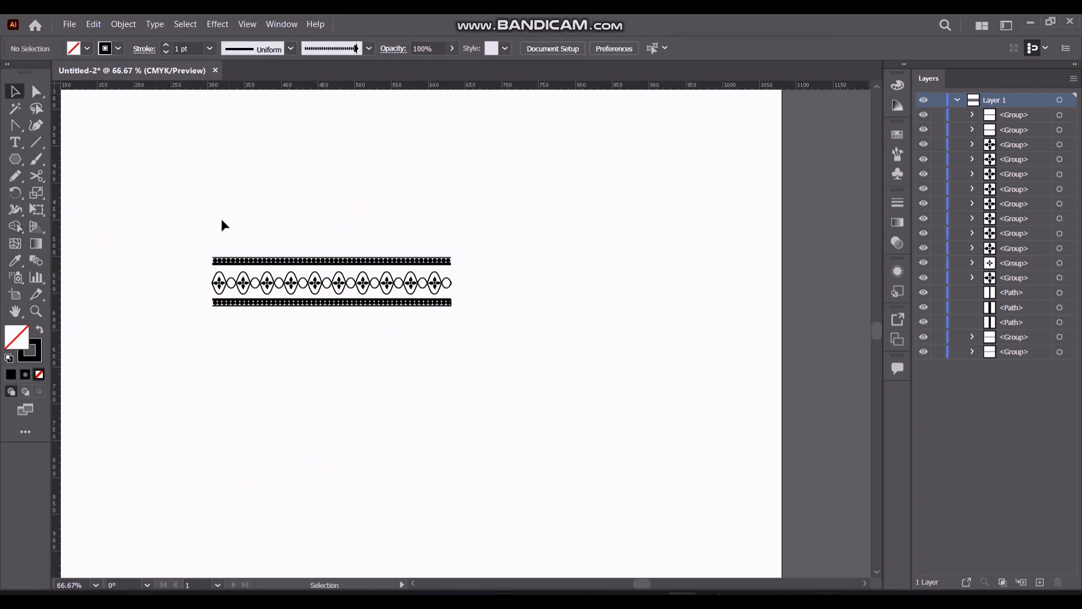
pyautogui.moveTo(153, 214); pyautogui.dragTo(488, 340)
pyautogui.hotkey('ctrl', 'g')
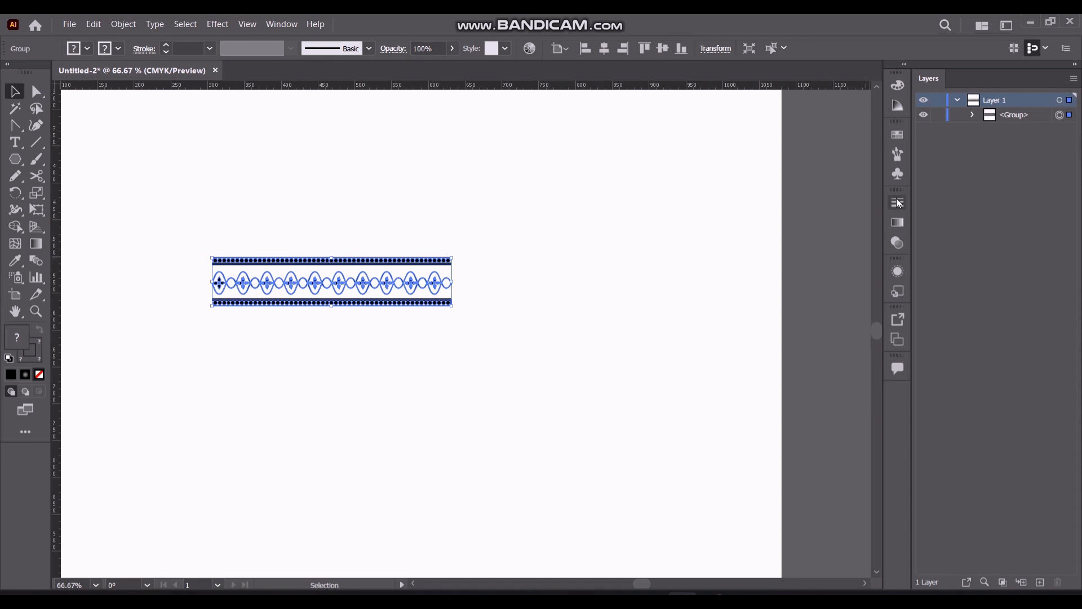
# Start a new Pattern Brush from the grouped border ornament
pyautogui.click(897, 155)
pyautogui.moveTo(364, 312); pyautogui.dragTo(750, 357)
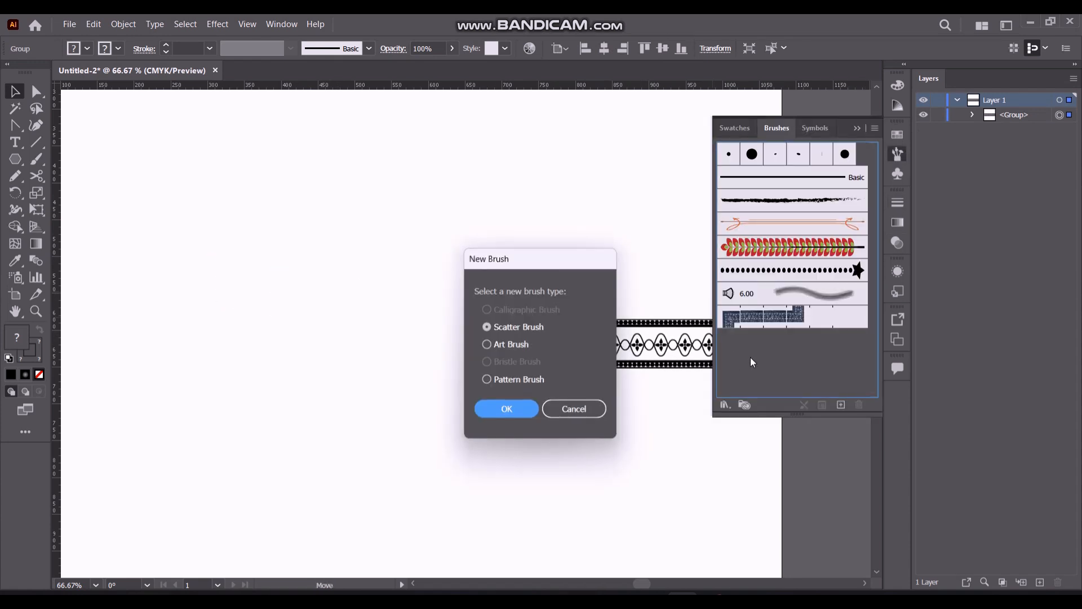
pyautogui.click(479, 377)
pyautogui.click(507, 408)
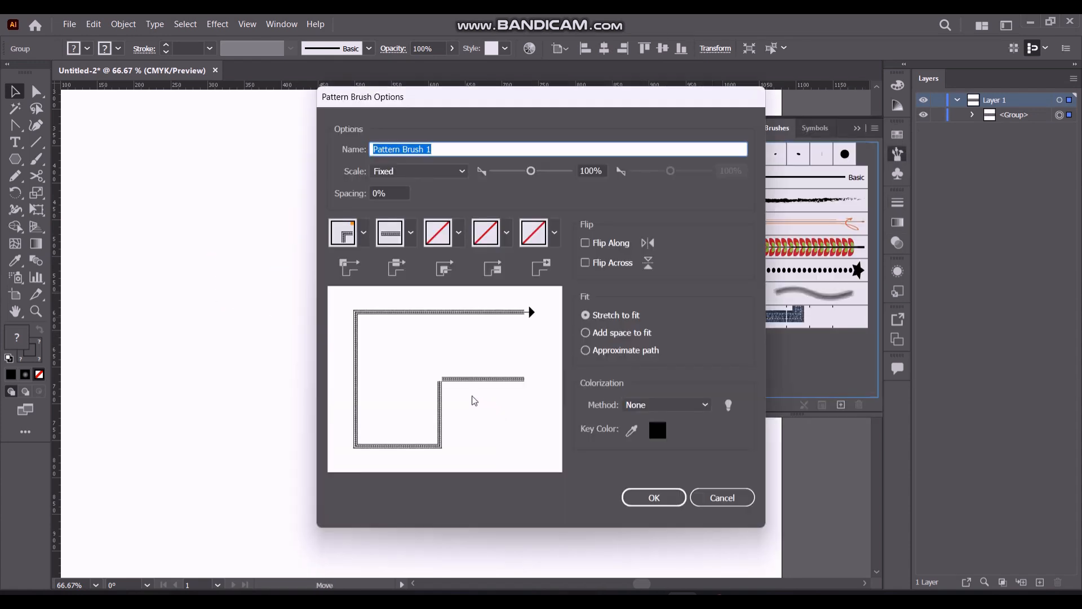
# Set the outer corner tile to Auto-Sliced, keep the ornament as the side tile, and set the inner corner tile to Auto-Between
pyautogui.click(364, 233)
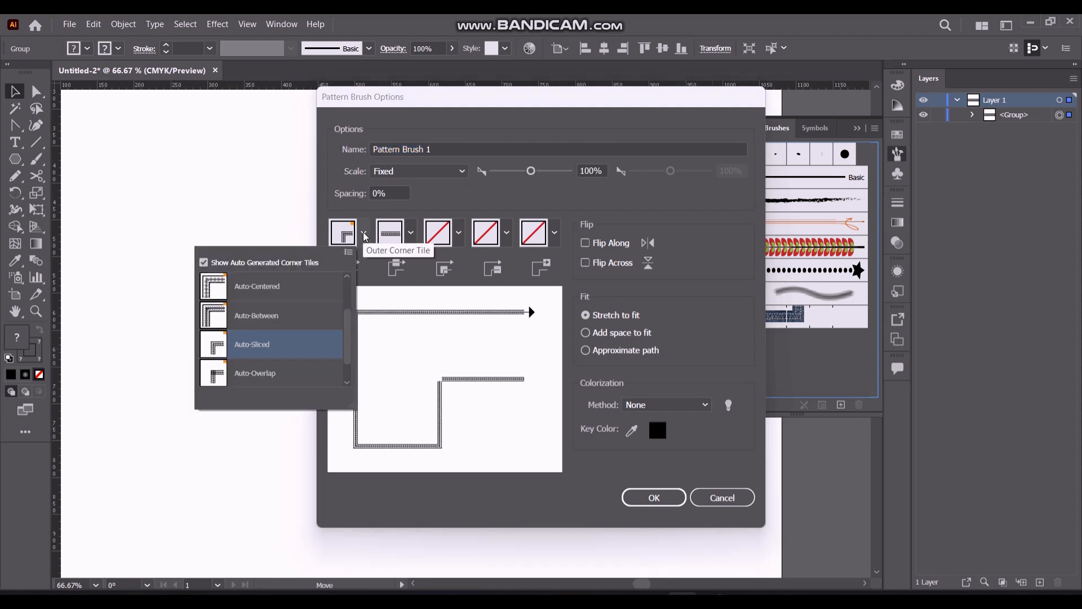
pyautogui.click(255, 345)
pyautogui.click(411, 233)
pyautogui.click(309, 307)
pyautogui.click(459, 233)
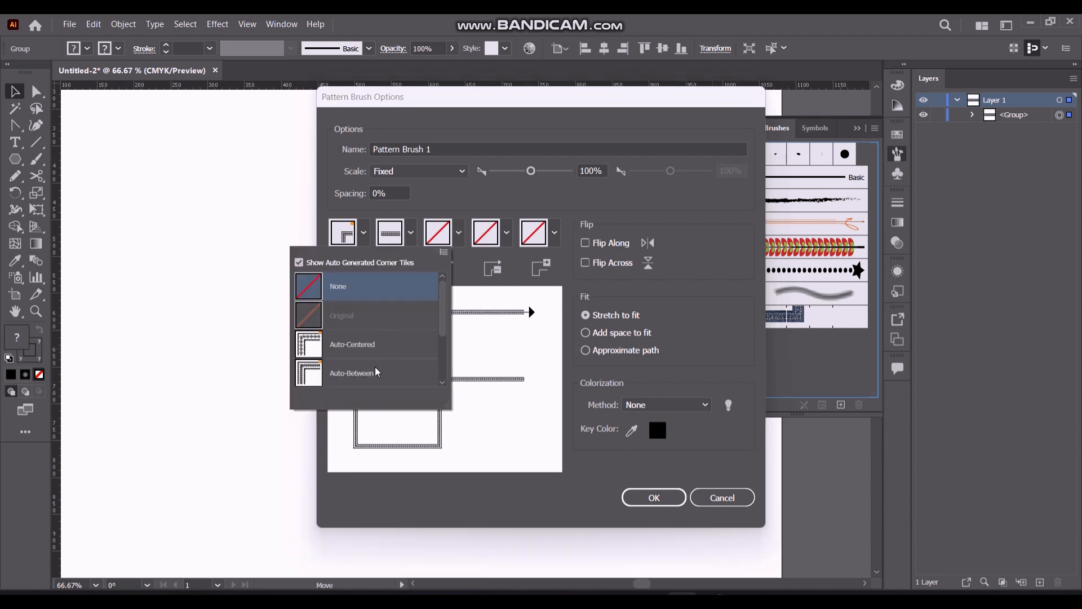
pyautogui.scroll(-3, 442, 346)
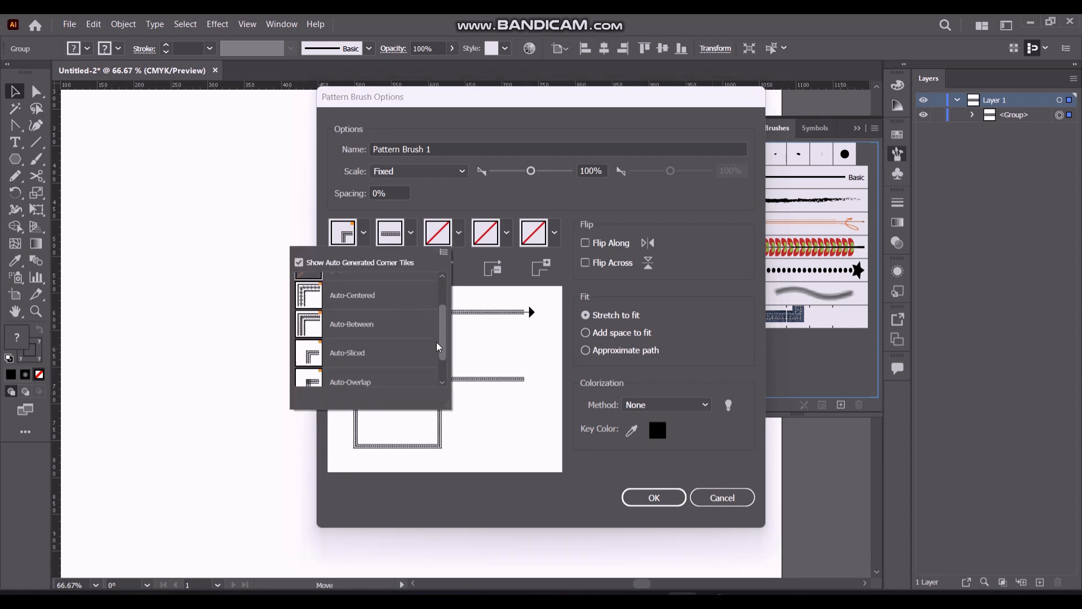
pyautogui.scroll(3, 389, 328)
pyautogui.click(374, 360)
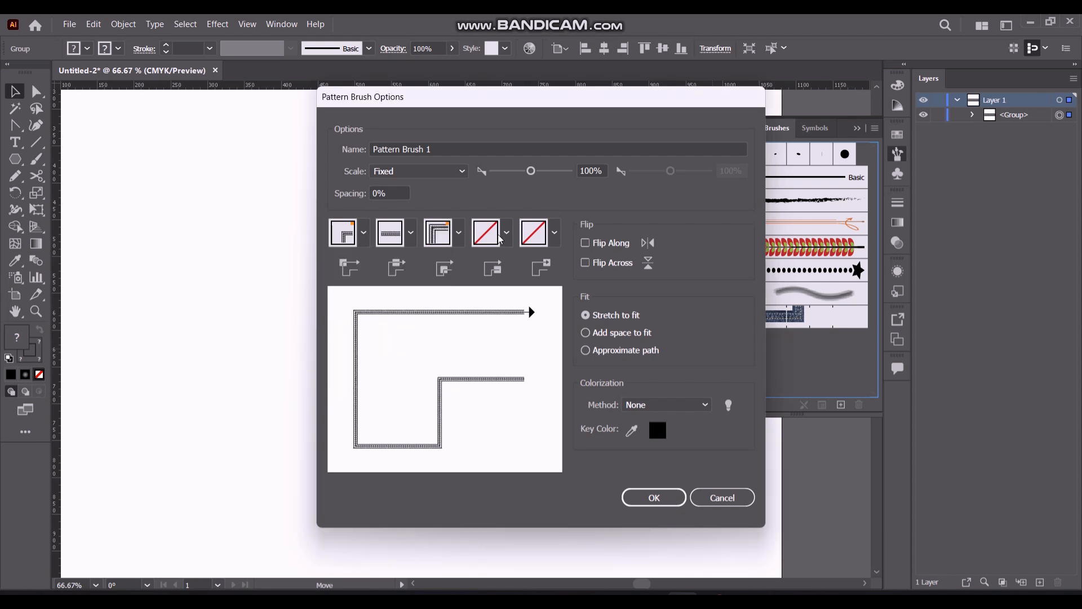
pyautogui.click(506, 233)
pyautogui.click(412, 302)
pyautogui.click(507, 233)
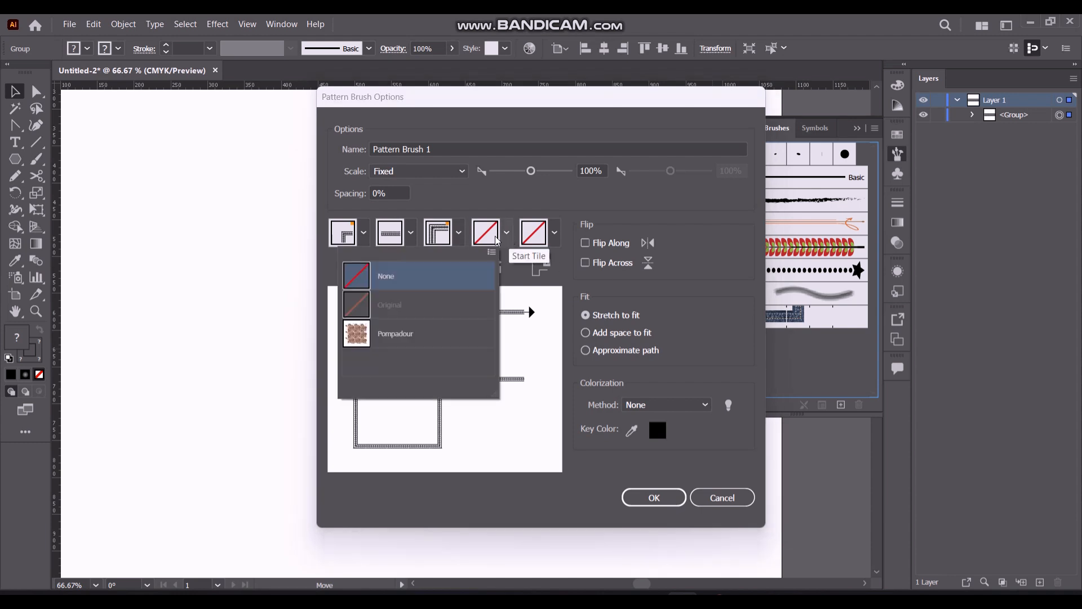
pyautogui.click(412, 235)
pyautogui.click(412, 236)
pyautogui.click(363, 232)
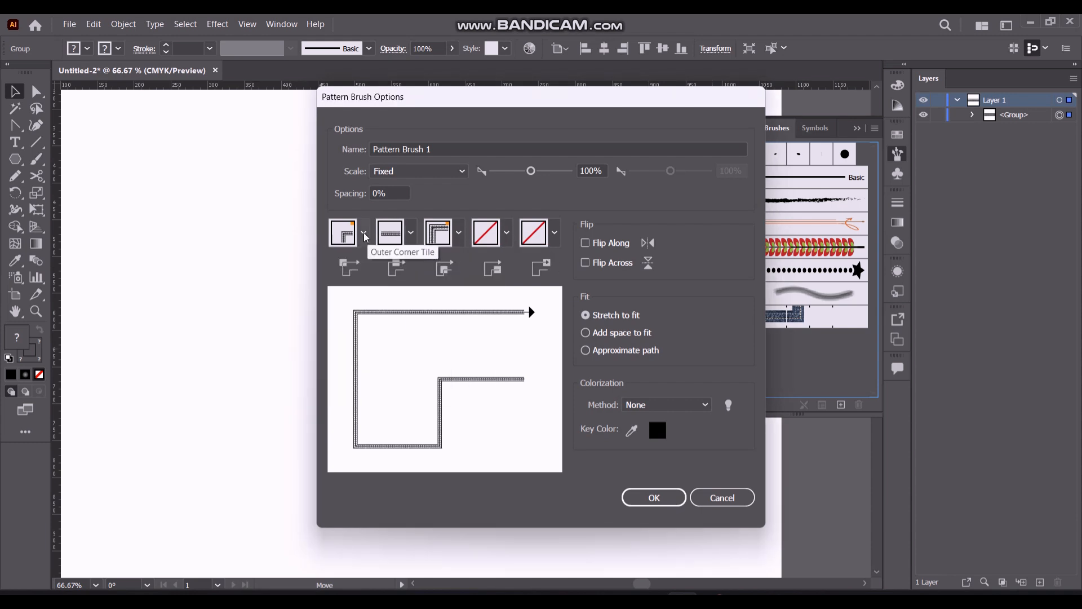
pyautogui.click(363, 233)
pyautogui.scroll(2, 331, 327)
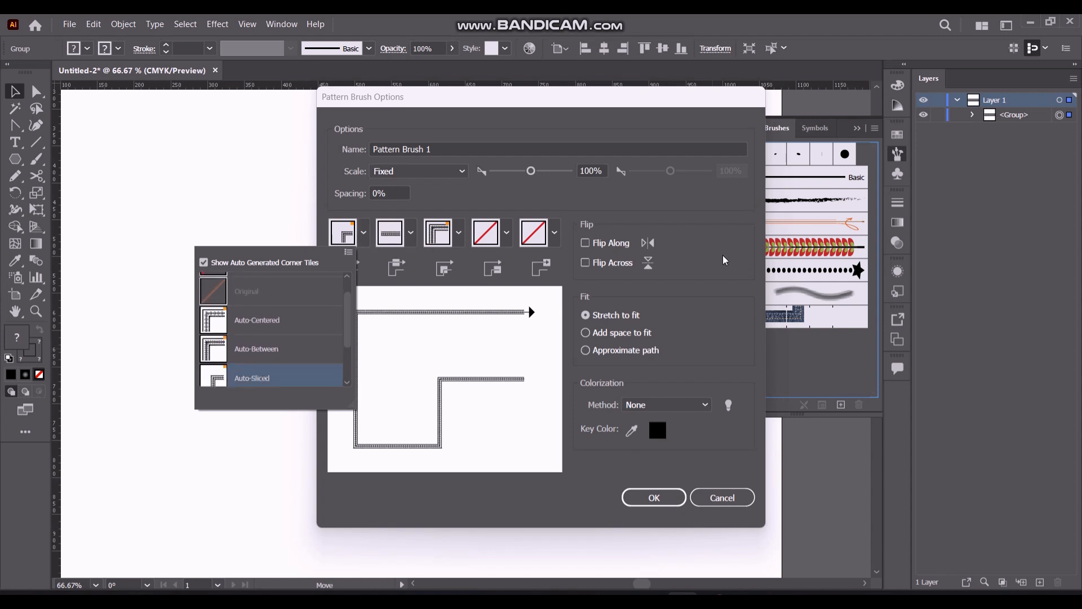
pyautogui.click(707, 262)
pyautogui.click(775, 599)
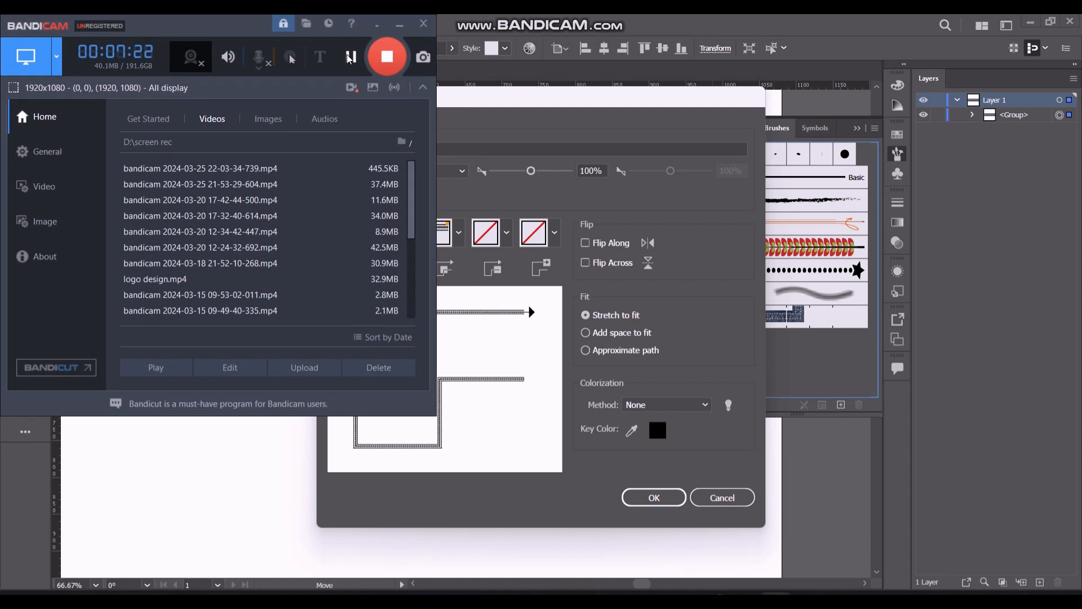
pyautogui.click(400, 24)
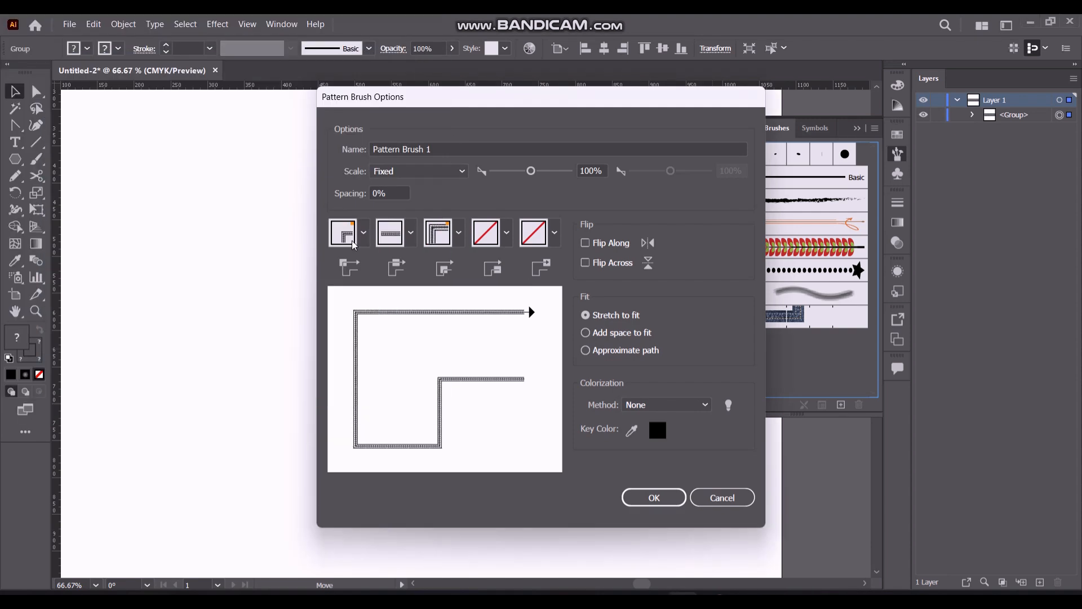
# Set the outer corner tile to Auto-Between, keep the inner corner tile on Auto-Between, and create the pattern brush
pyautogui.click(358, 240)
pyautogui.click(296, 320)
pyautogui.click(459, 232)
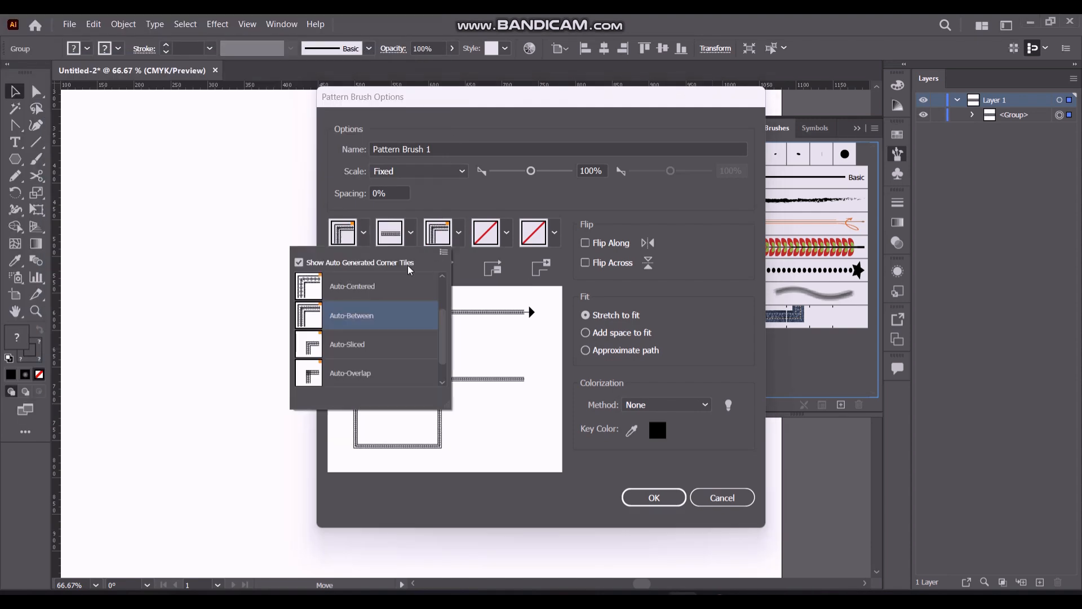
pyautogui.click(375, 320)
pyautogui.click(631, 500)
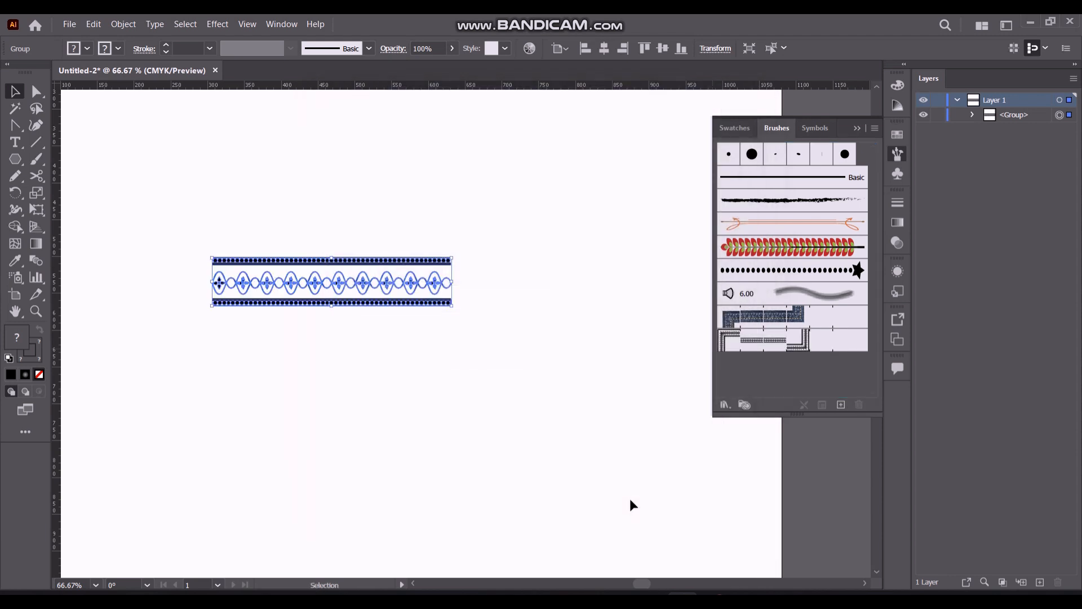
# Move the ornament strip toward the lower left of the artboard and give it no fill and a black stroke
pyautogui.click(499, 211)
pyautogui.moveTo(341, 263); pyautogui.dragTo(208, 385)
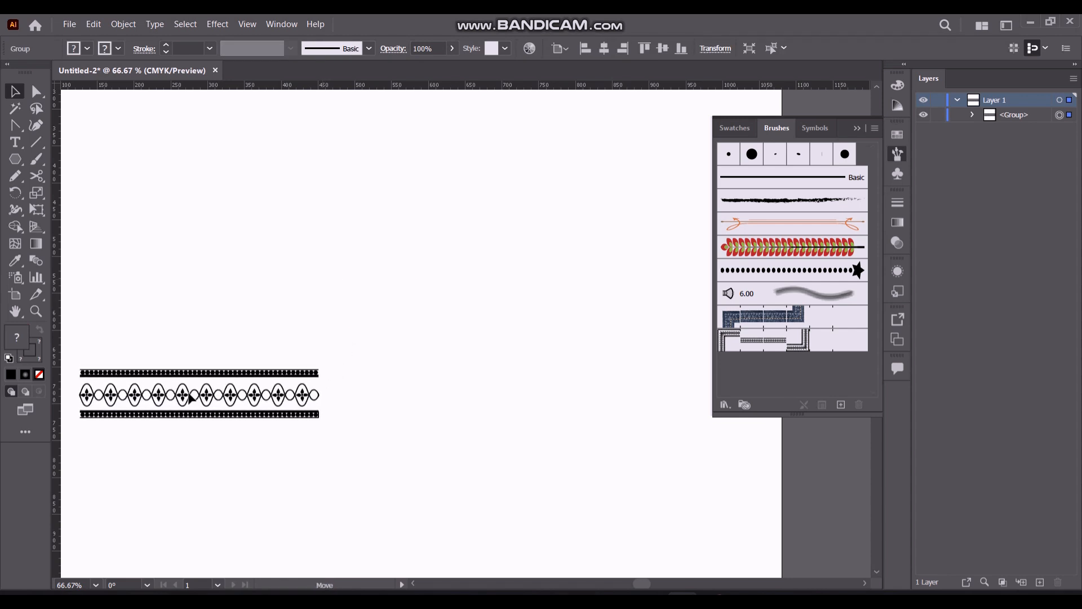
pyautogui.moveTo(16, 159); pyautogui.dragTo(107, 193)
pyautogui.click(87, 49)
pyautogui.click(9, 73)
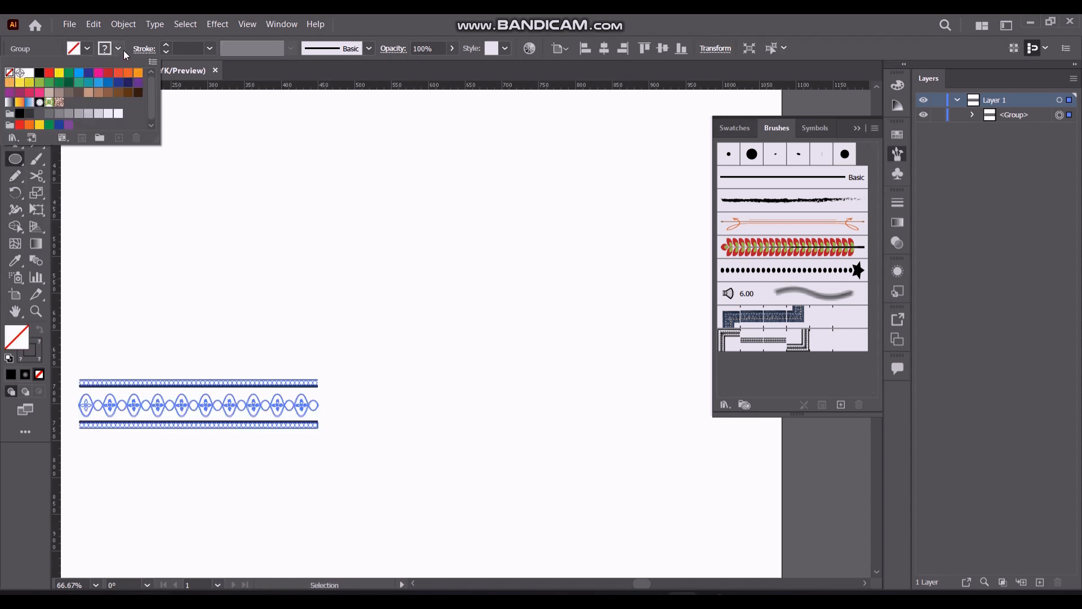
pyautogui.click(119, 49)
pyautogui.click(43, 75)
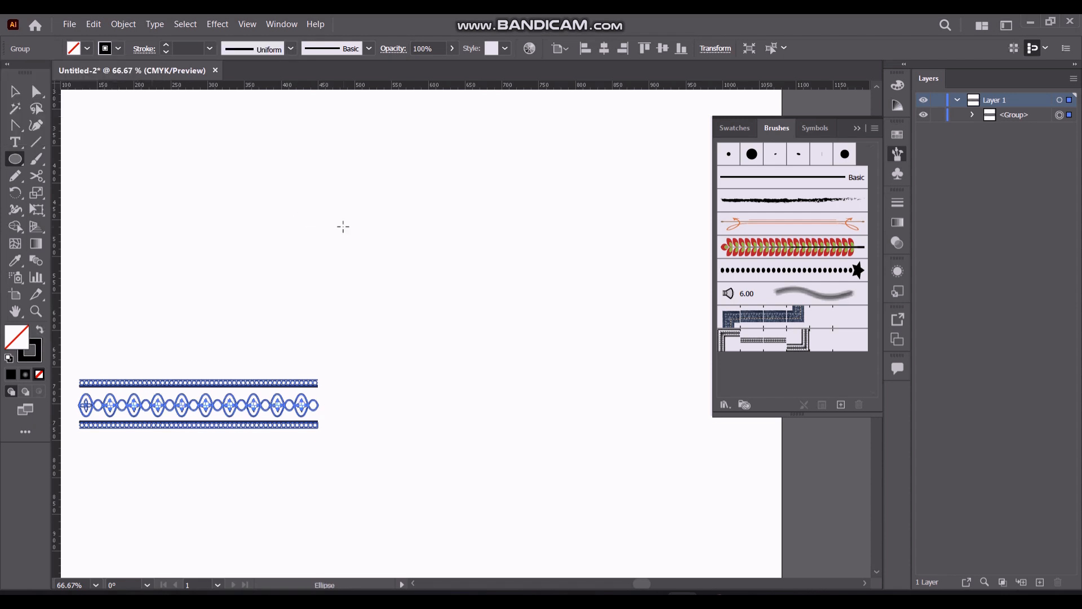
# Draw a circle to the right of the ornament strip and apply Pattern Brush 1 to its outline
pyautogui.moveTo(393, 218)
pyautogui.mouseDown()
pyautogui.moveTo(459, 280)
pyautogui.moveTo(586, 442)
pyautogui.mouseUp()
pyautogui.click(789, 349)
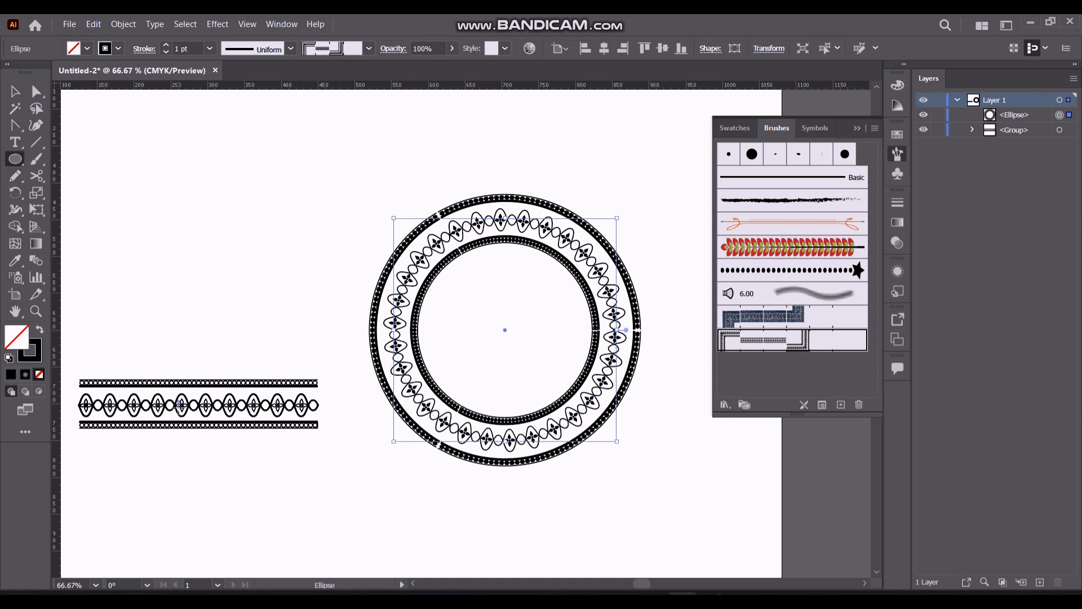
# Move the ornament strip to just below the patterned circle
pyautogui.moveTo(177, 411); pyautogui.dragTo(259, 527)
pyautogui.hotkey('ctrl', 'z')
pyautogui.click(15, 91)
pyautogui.moveTo(188, 414); pyautogui.dragTo(494, 518)
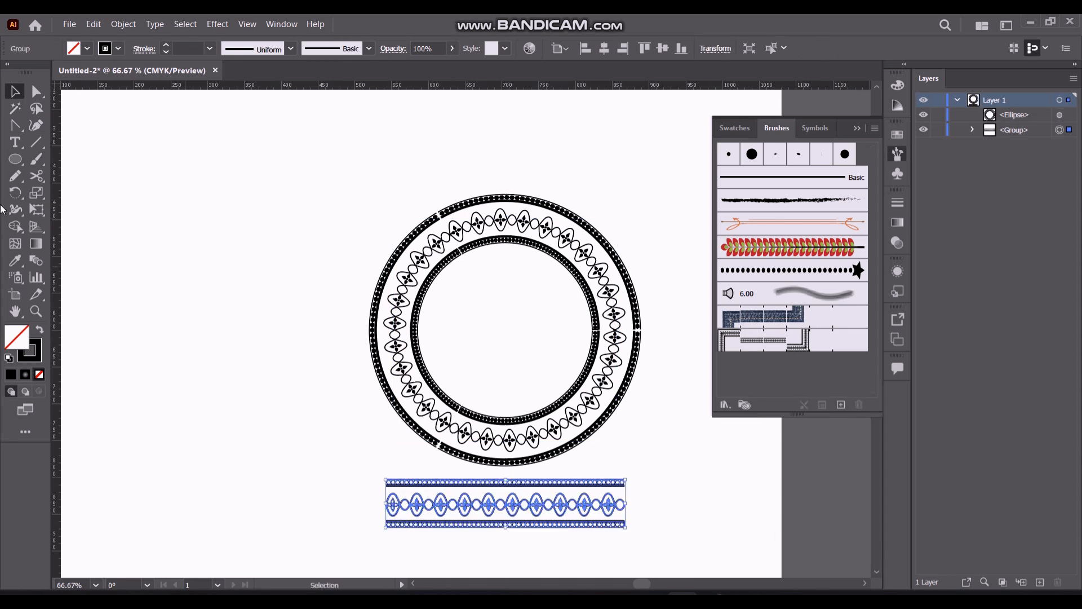
# Draw a square to the left of the circle and apply Pattern Brush 1 to its outline
pyautogui.moveTo(15, 159); pyautogui.dragTo(78, 166)
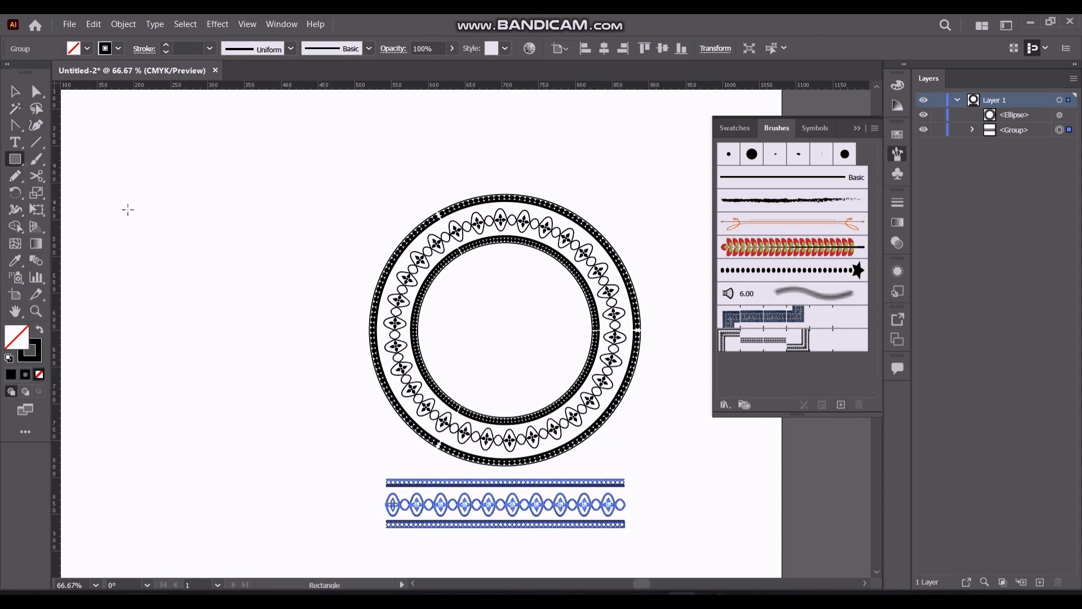
pyautogui.moveTo(129, 209); pyautogui.dragTo(355, 433)
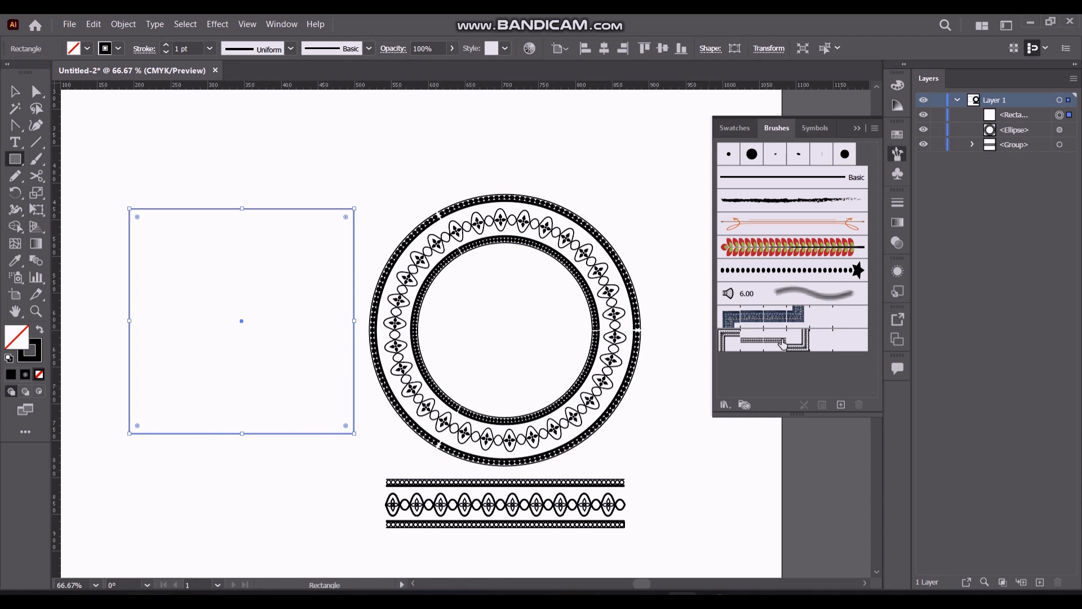
pyautogui.click(733, 343)
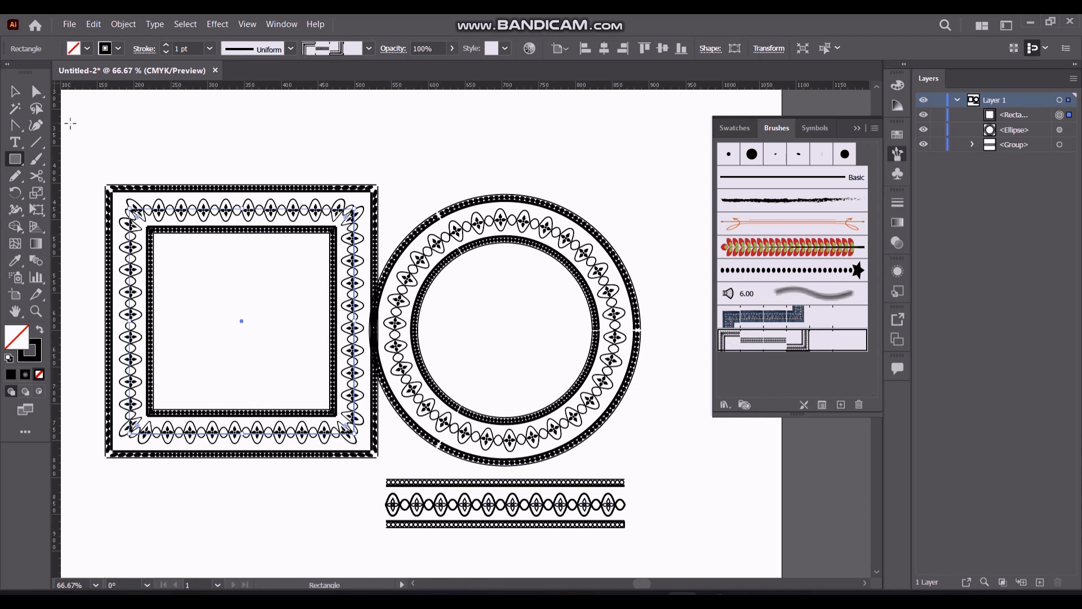
pyautogui.hotkey('ctrl', 'z')
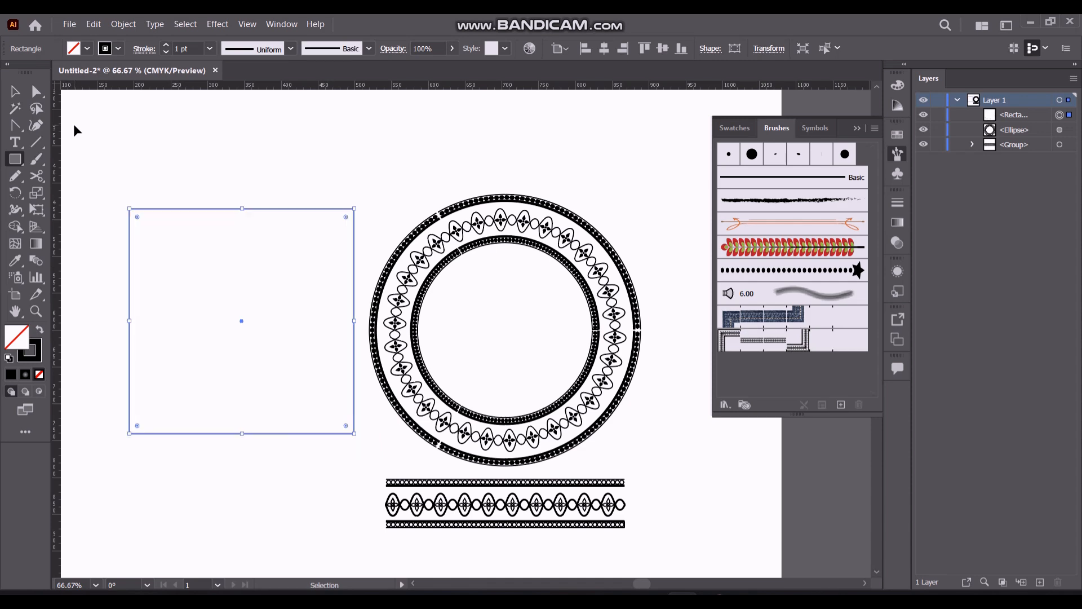
pyautogui.click(799, 345)
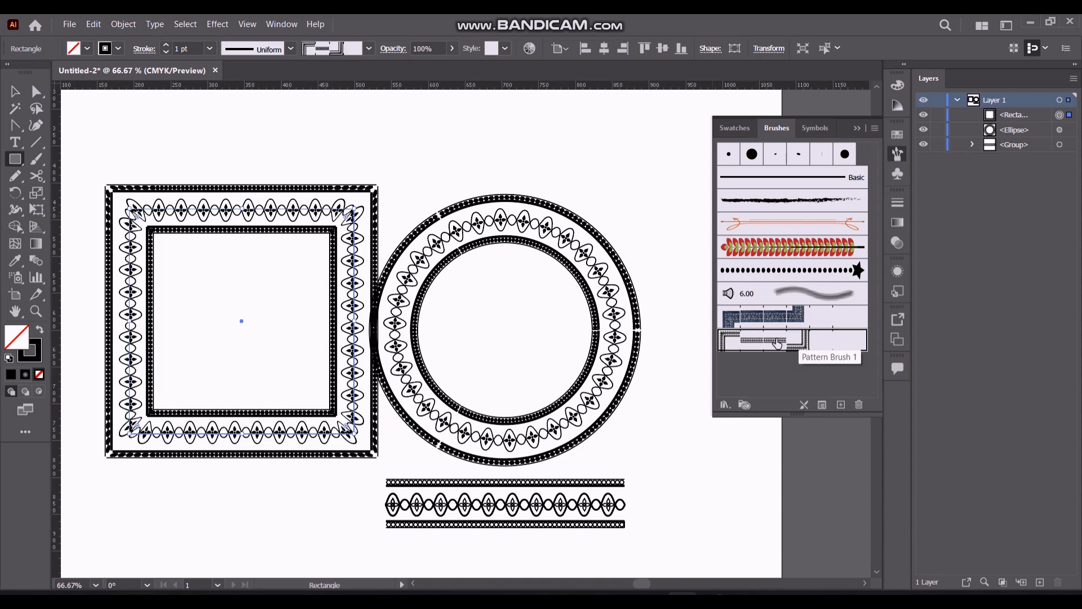
pyautogui.hotkey('ctrl', 'z')
pyautogui.click(774, 343)
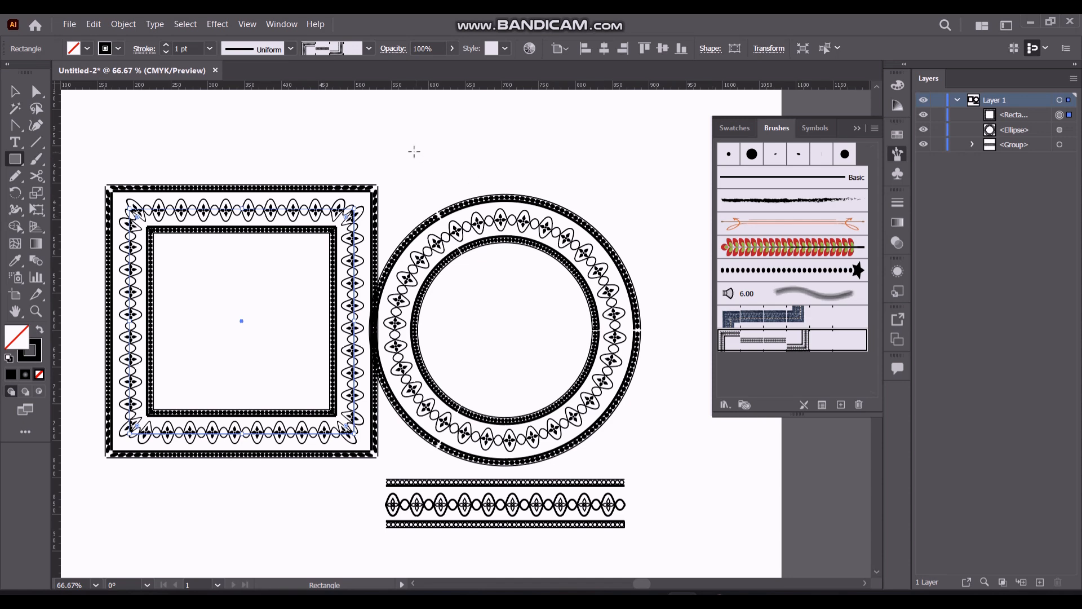
# Separate the two frames by moving the circle toward the artboard's right edge and the square closer to the middle
pyautogui.click(14, 91)
pyautogui.click(856, 128)
pyautogui.click(510, 233)
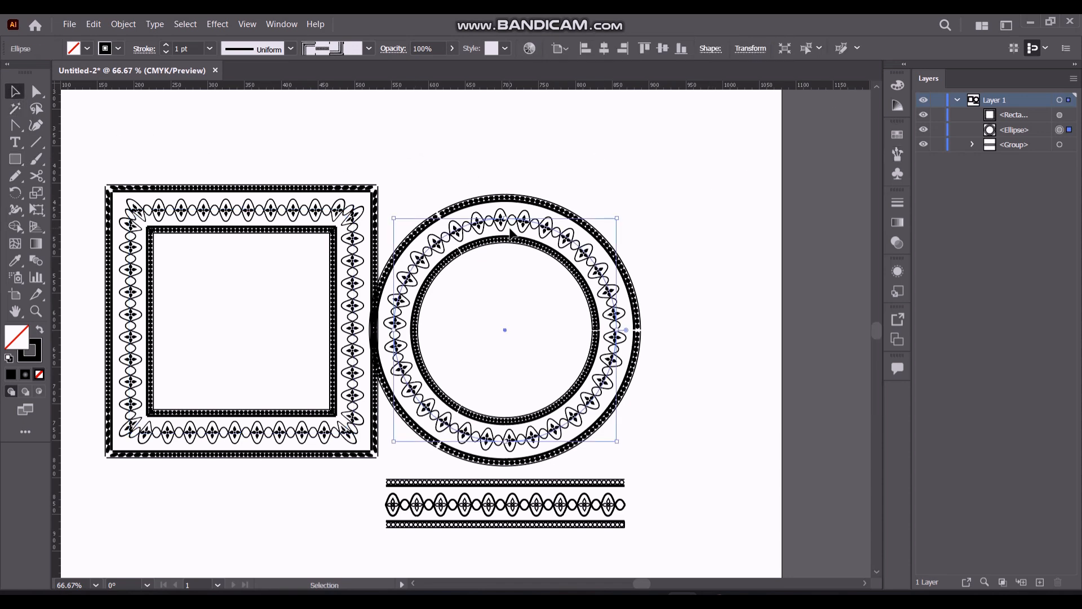
pyautogui.moveTo(505, 329); pyautogui.dragTo(682, 297)
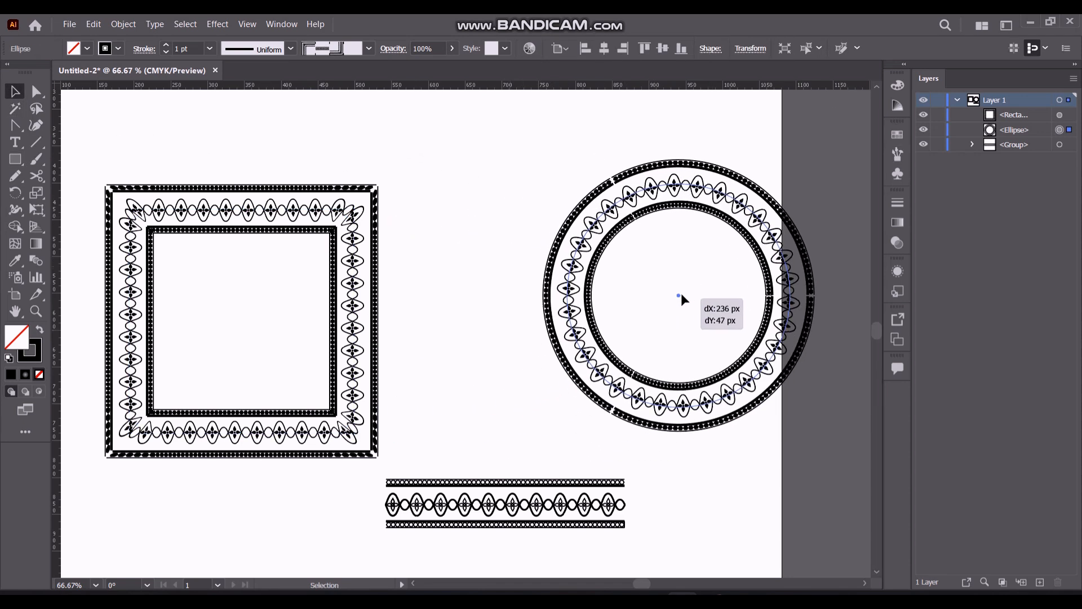
pyautogui.moveTo(244, 210); pyautogui.dragTo(372, 201)
pyautogui.click(667, 275)
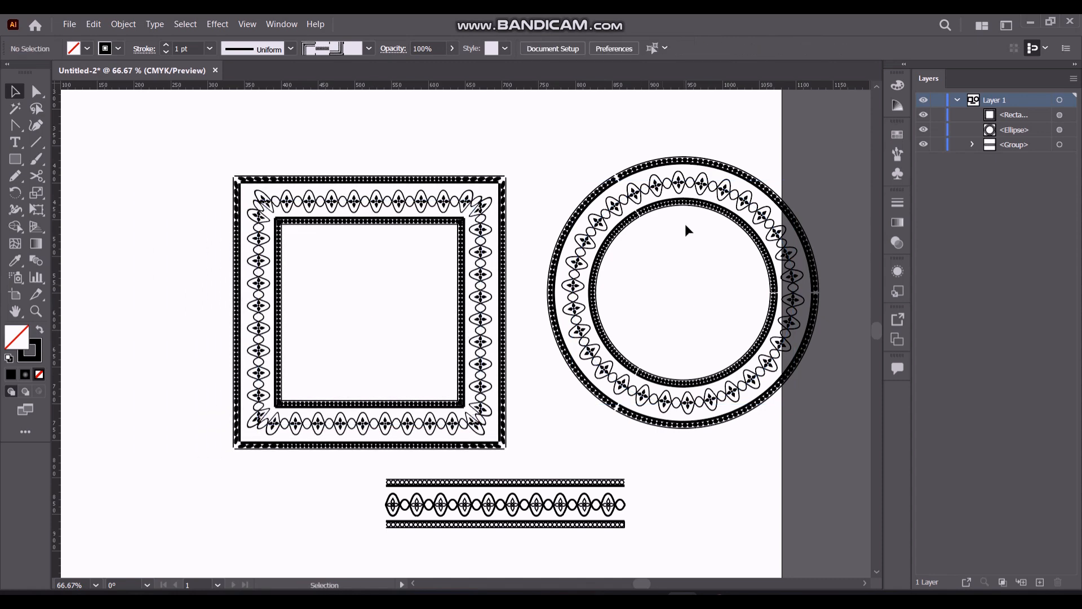
# Shrink the patterned circle about its centre and place it in the middle of the square frame
pyautogui.click(695, 213)
pyautogui.moveTo(570, 181); pyautogui.dragTo(616, 230)
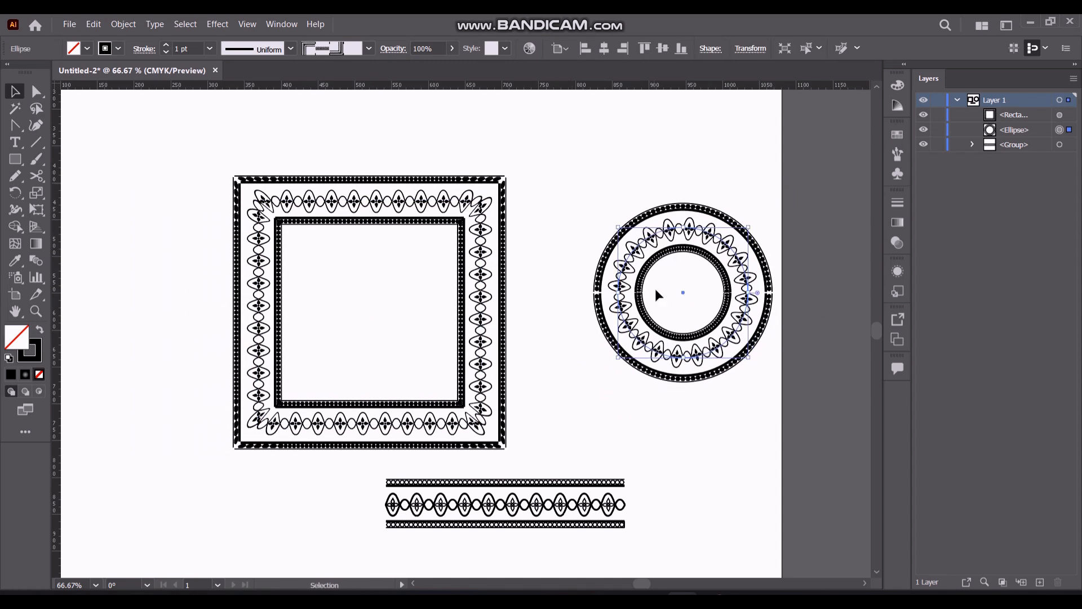
pyautogui.moveTo(682, 298); pyautogui.dragTo(367, 314)
pyautogui.click(190, 140)
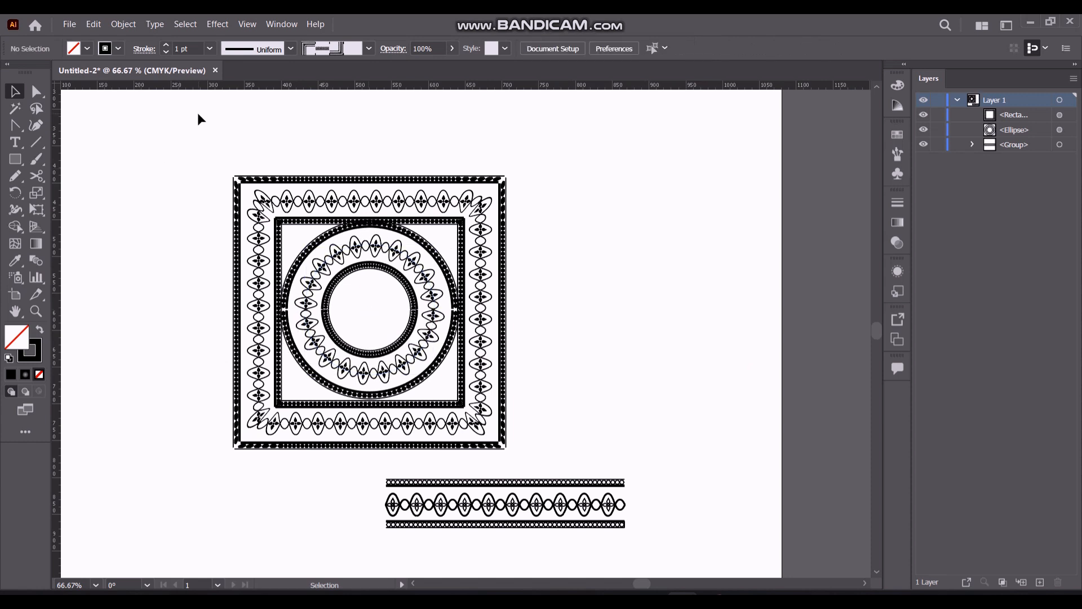
# Centre the ornament strip below the square frame and add the text "pattern and brush" to the right of the frame
pyautogui.moveTo(522, 509); pyautogui.dragTo(396, 514)
pyautogui.click(16, 143)
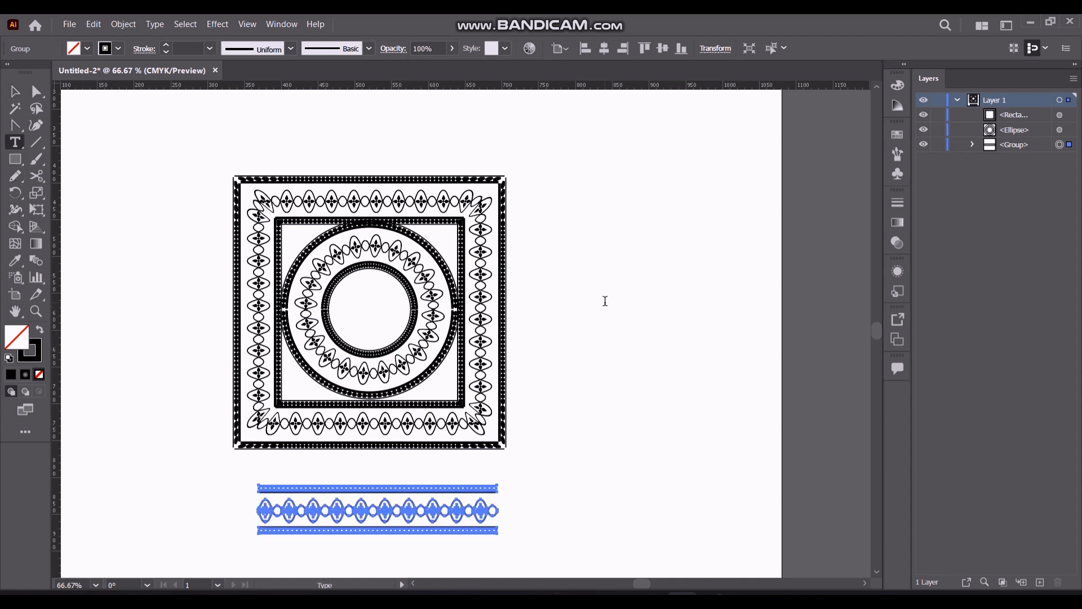
pyautogui.click(605, 302)
pyautogui.write('pattern and brush')
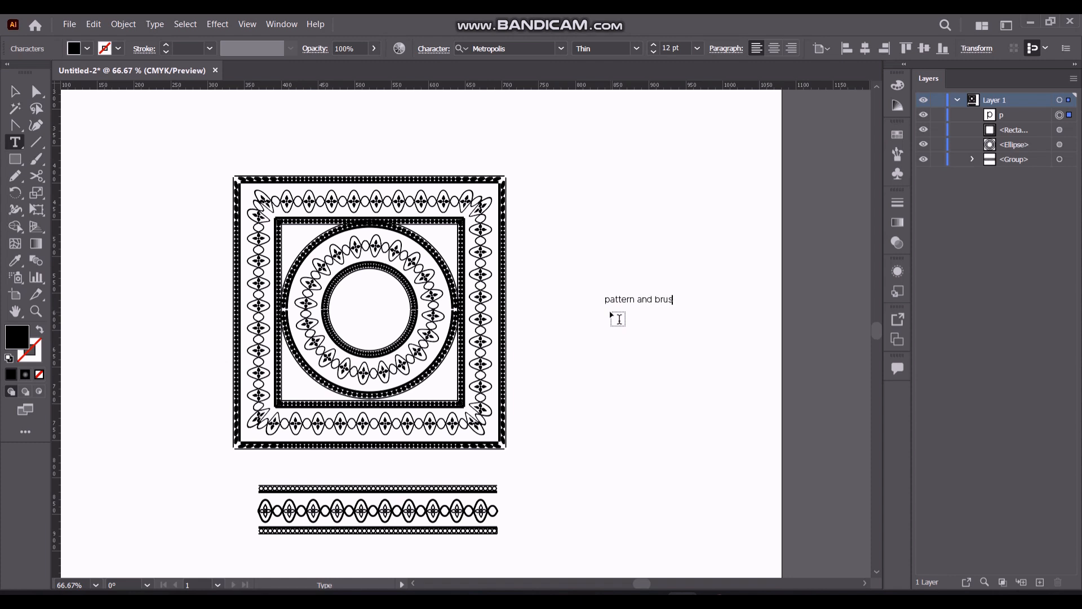
pyautogui.click(15, 92)
pyautogui.click(135, 158)
# Enlarge the "pattern and brush" text to about 25 pt and set its font to Born to Shine Regular
pyautogui.moveTo(645, 305)
pyautogui.mouseDown()
pyautogui.moveTo(632, 310)
pyautogui.moveTo(748, 356)
pyautogui.mouseUp()
pyautogui.doubleClick(631, 305)
pyautogui.click(15, 91)
pyautogui.click(561, 49)
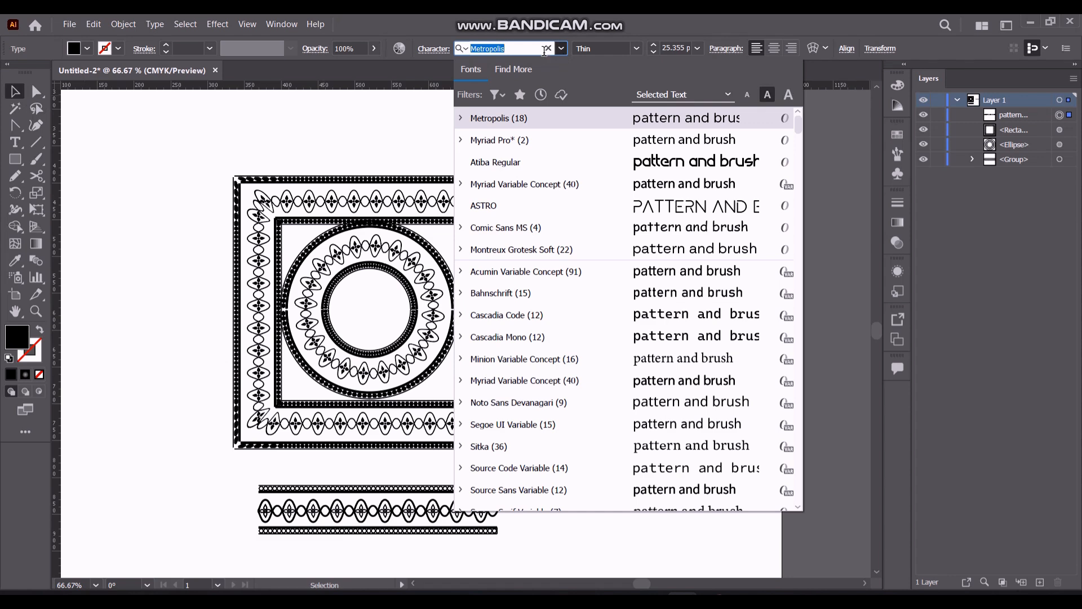
pyautogui.write('shine')
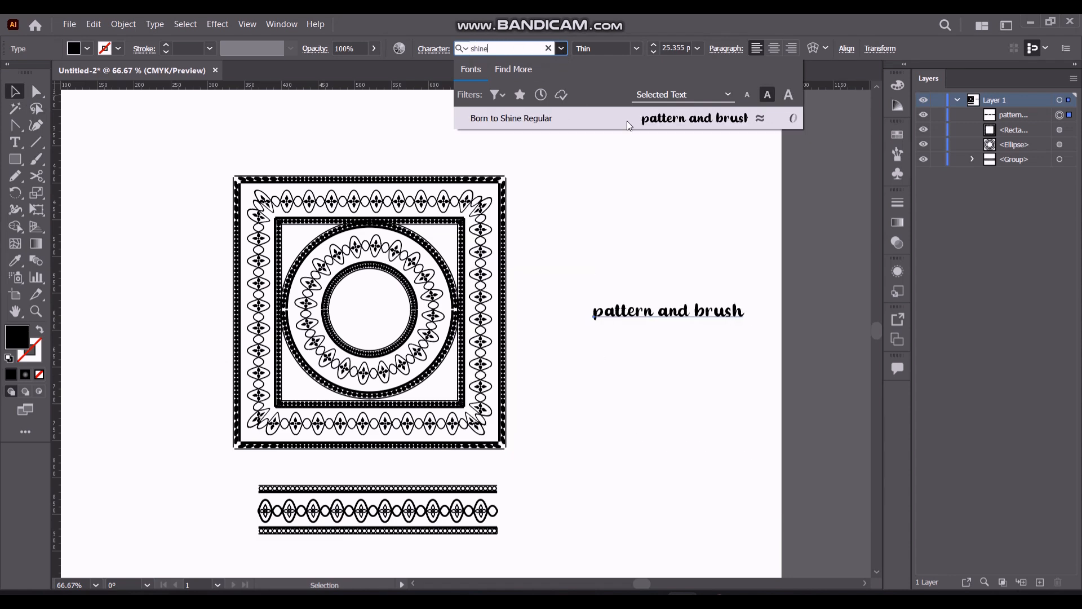
pyautogui.click(661, 118)
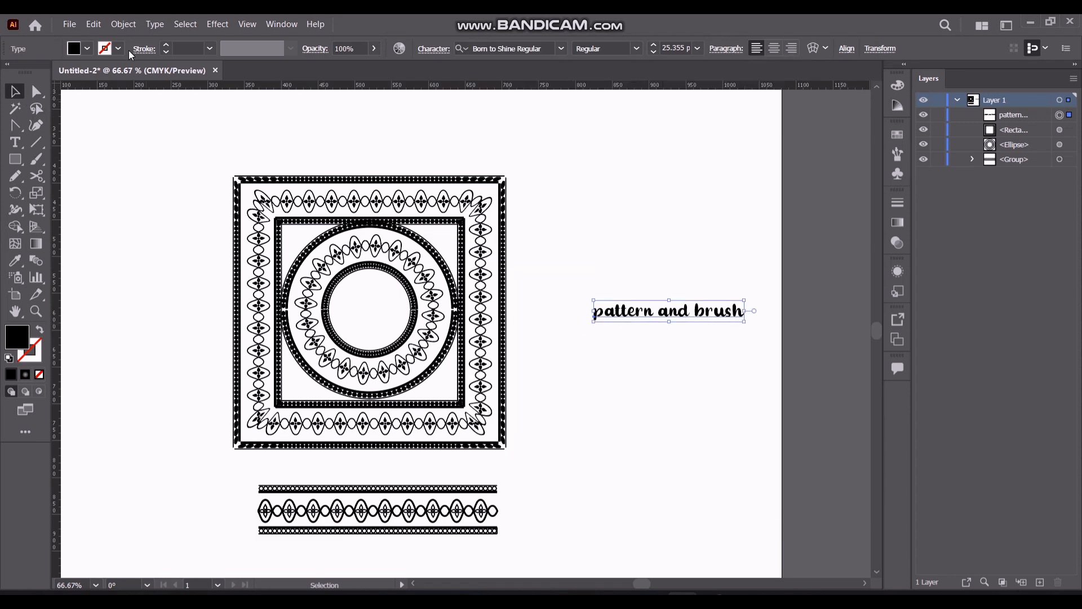
# Fill the "pattern and brush" text with red and place it between the square frame and the ornament strip
pyautogui.click(88, 49)
pyautogui.click(50, 73)
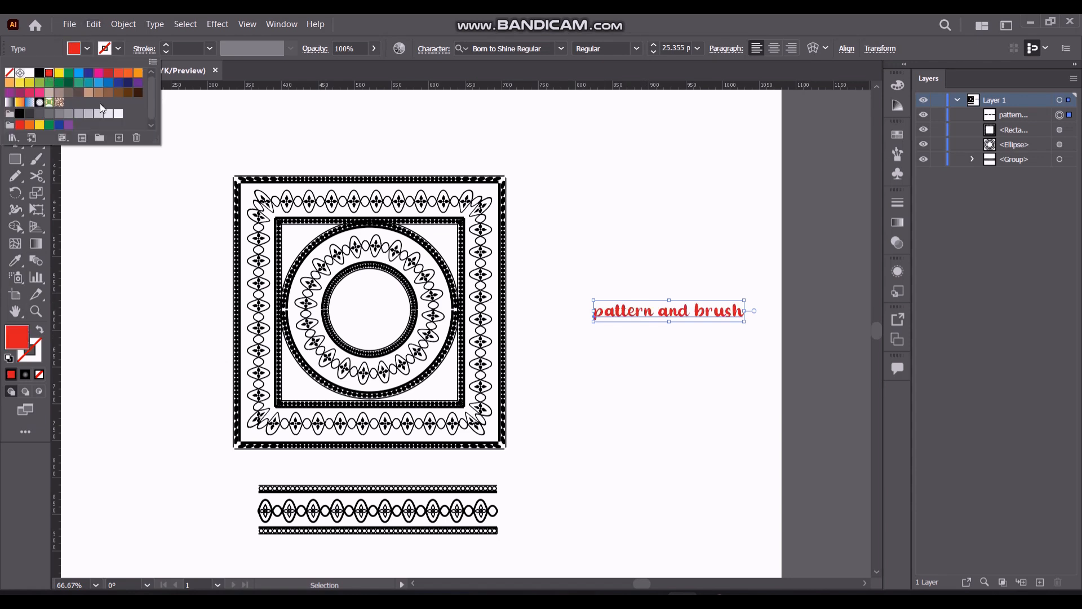
pyautogui.moveTo(671, 319)
pyautogui.mouseDown()
pyautogui.moveTo(369, 317)
pyautogui.moveTo(394, 322)
pyautogui.moveTo(391, 478)
pyautogui.moveTo(376, 466)
pyautogui.mouseUp()
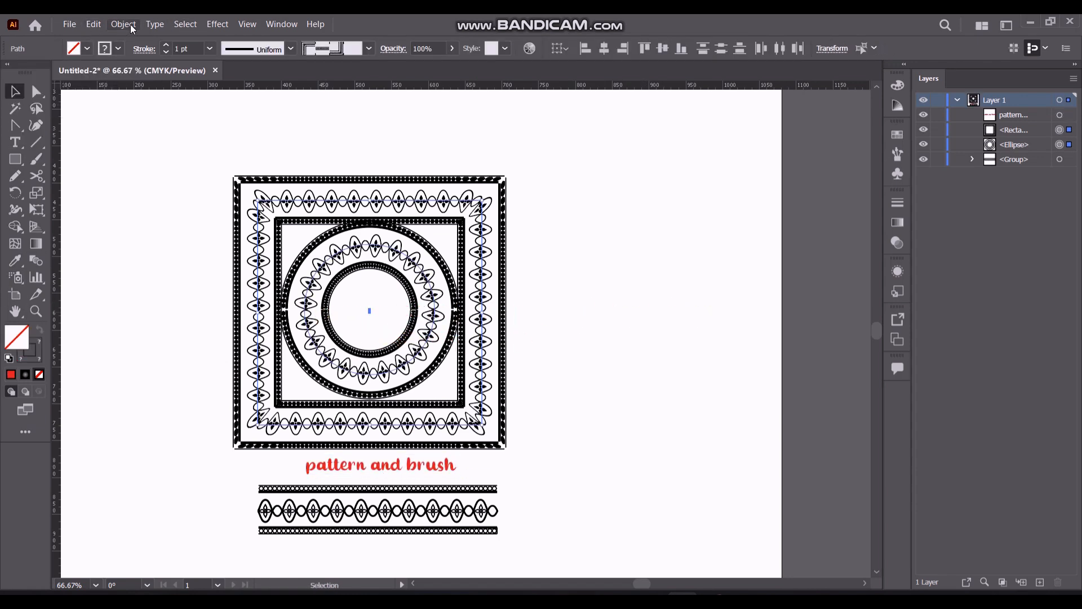
# Expand the appearance of the square and circle frames, then expand their fills and strokes
pyautogui.click(94, 25)
pyautogui.moveTo(120, 24)
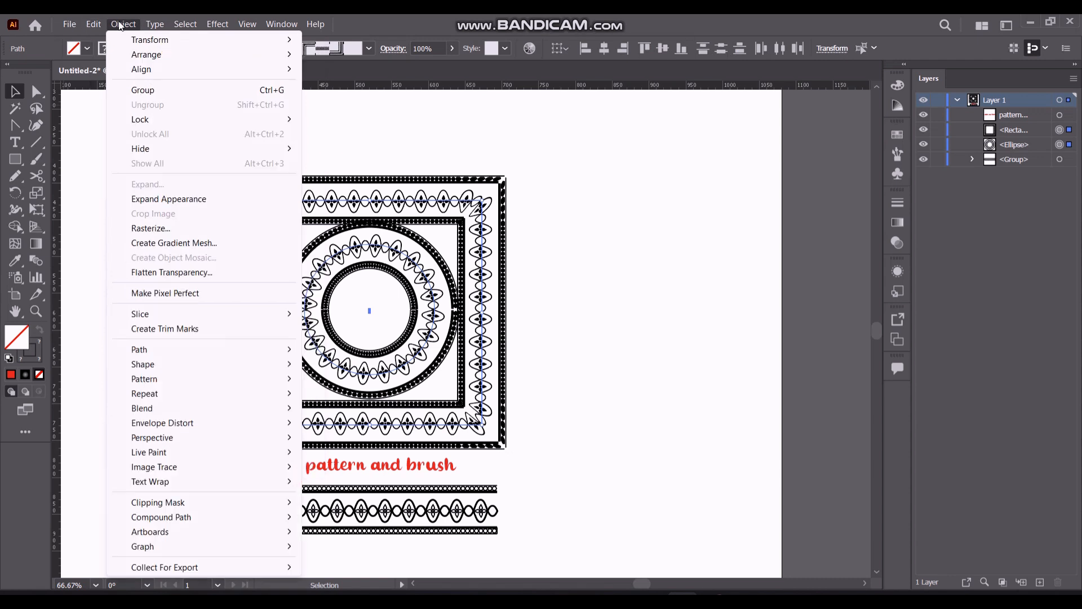
pyautogui.click(168, 199)
pyautogui.click(124, 24)
pyautogui.click(148, 184)
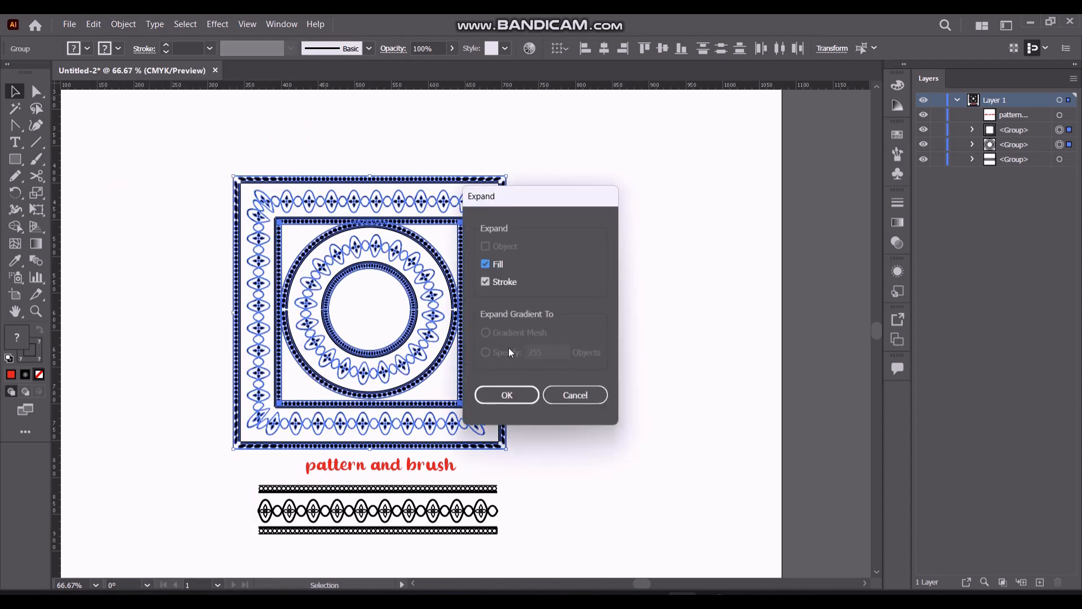
pyautogui.click(507, 395)
# Fill the expanded circle ornament with yellow
pyautogui.click(162, 164)
pyautogui.click(327, 305)
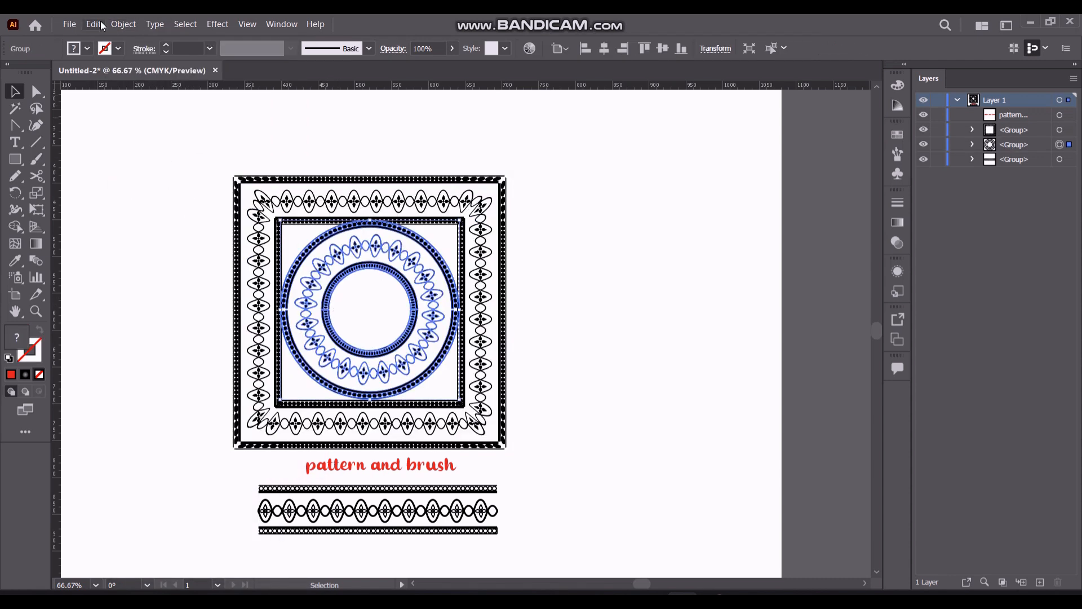
pyautogui.click(88, 48)
pyautogui.click(58, 72)
pyautogui.click(162, 278)
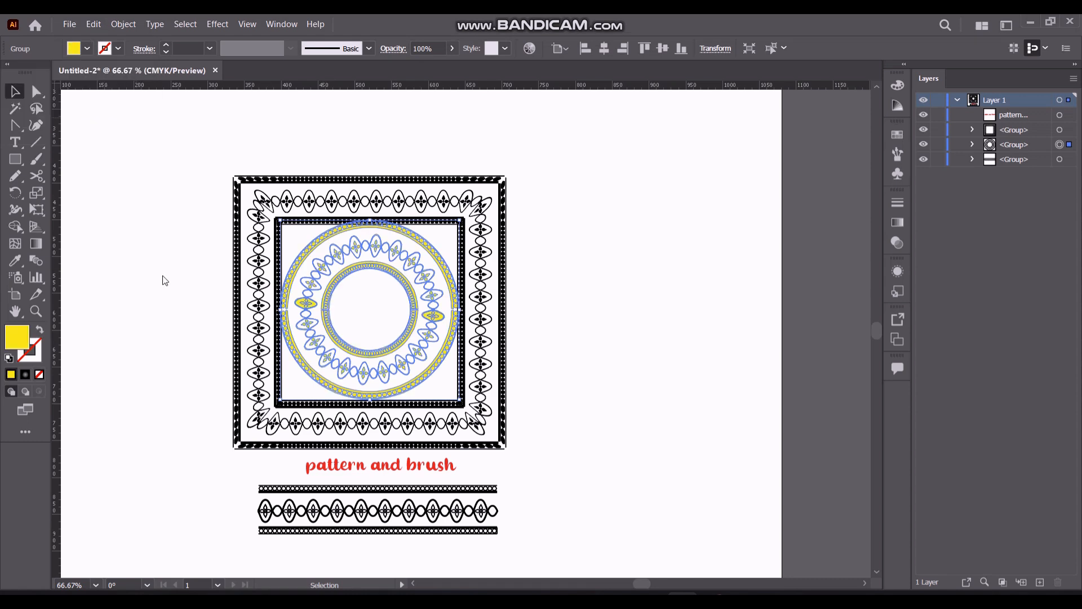
# Fill the expanded square frame with magenta
pyautogui.click(248, 189)
pyautogui.click(88, 48)
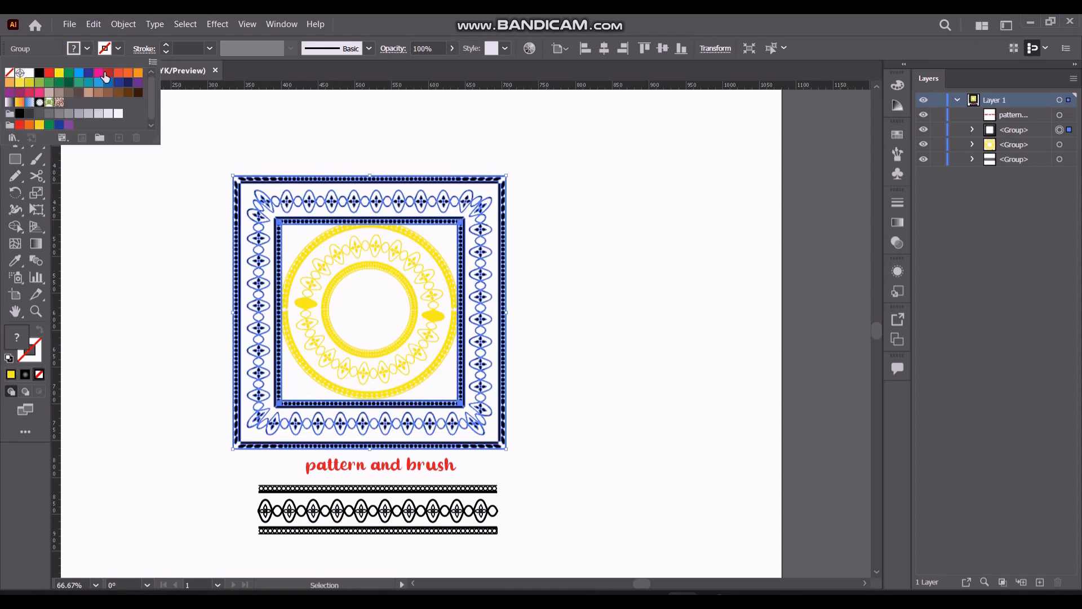
pyautogui.click(105, 77)
pyautogui.click(148, 195)
pyautogui.click(146, 194)
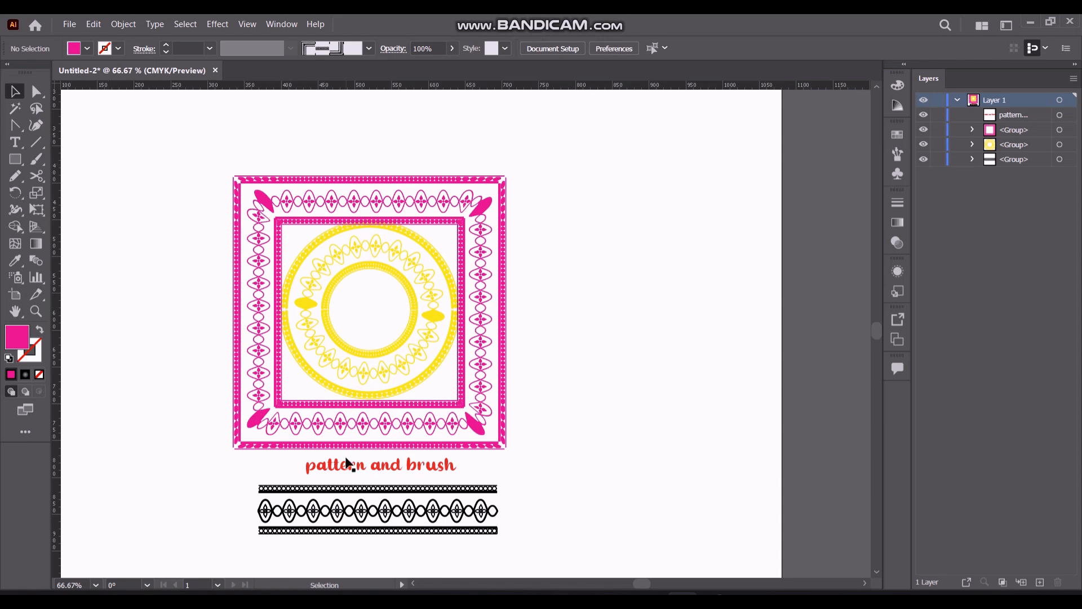
# Expand the fill and stroke of the black ornament strip below the title
pyautogui.moveTo(350, 496)
pyautogui.mouseDown()
pyautogui.moveTo(665, 491)
pyautogui.moveTo(351, 491)
pyautogui.mouseUp()
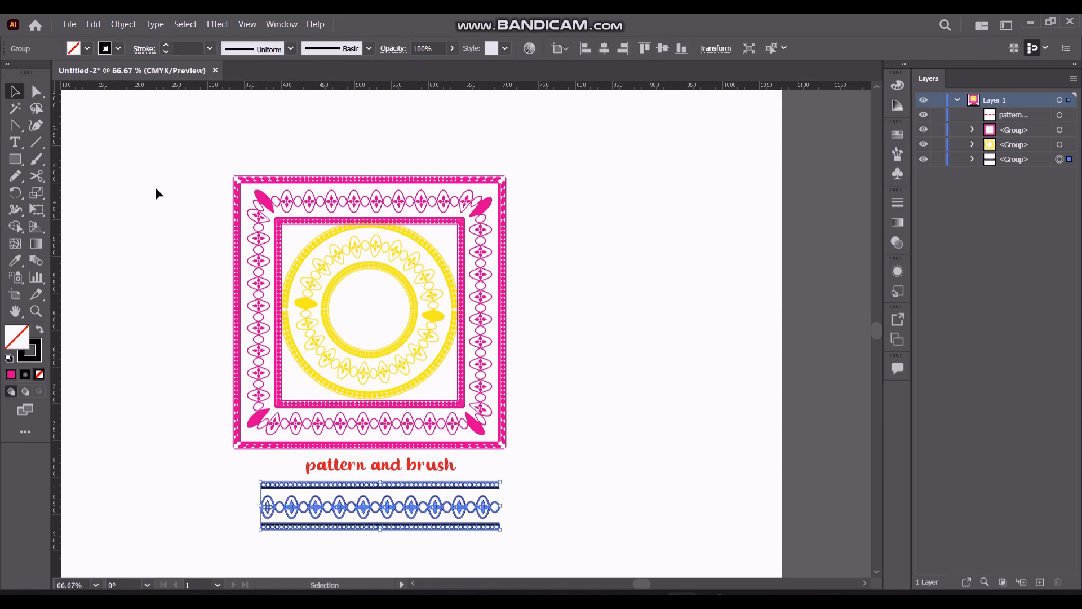
pyautogui.click(123, 25)
pyautogui.click(135, 181)
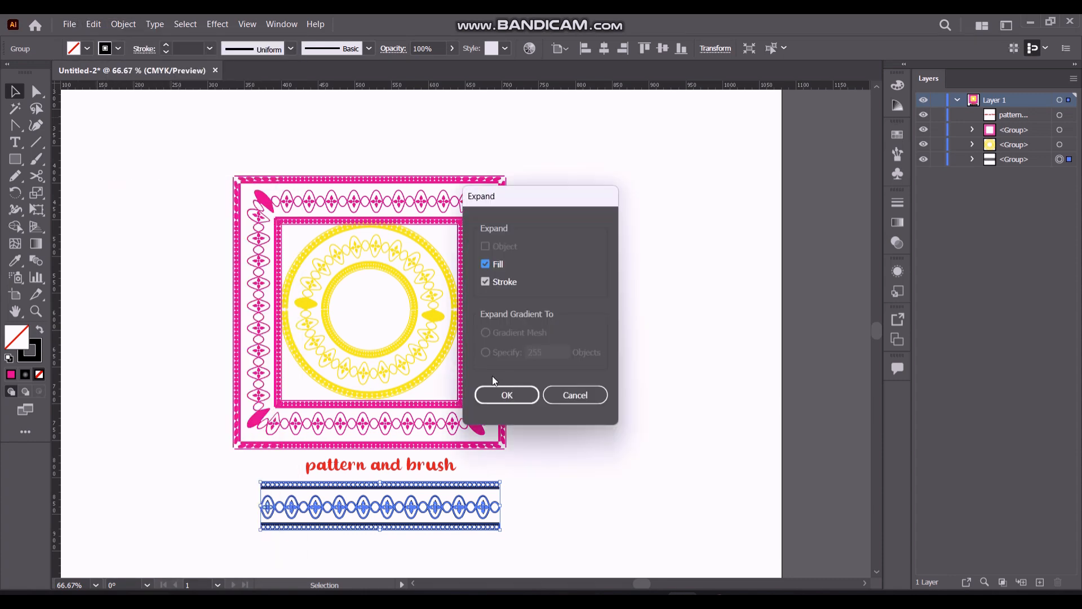
pyautogui.press('Return')
# Fill the expanded ornament strip with green
pyautogui.click(101, 51)
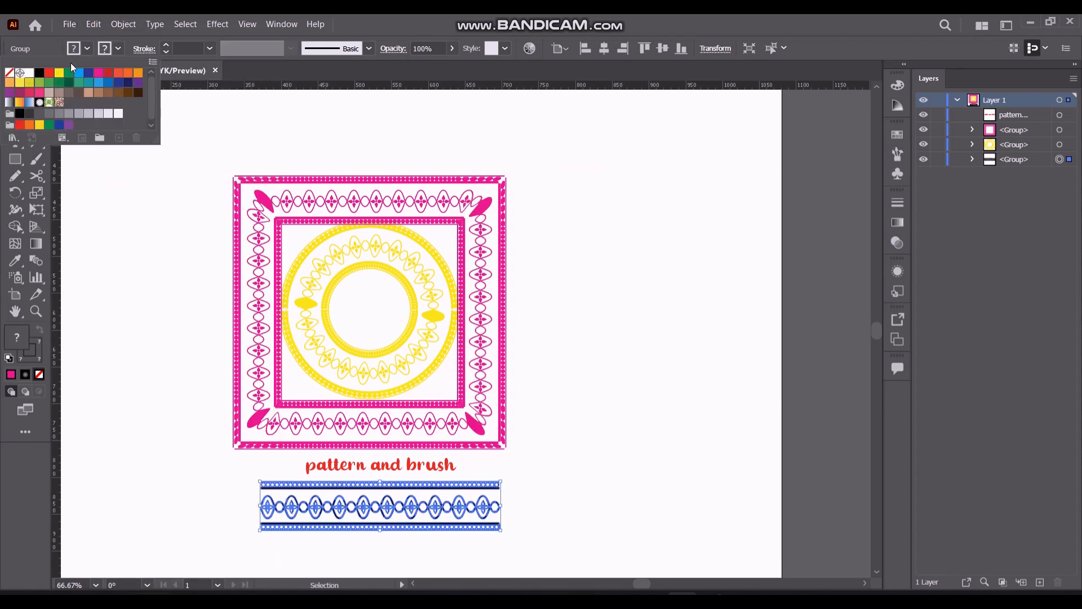
pyautogui.click(47, 86)
pyautogui.click(160, 249)
pyautogui.click(159, 249)
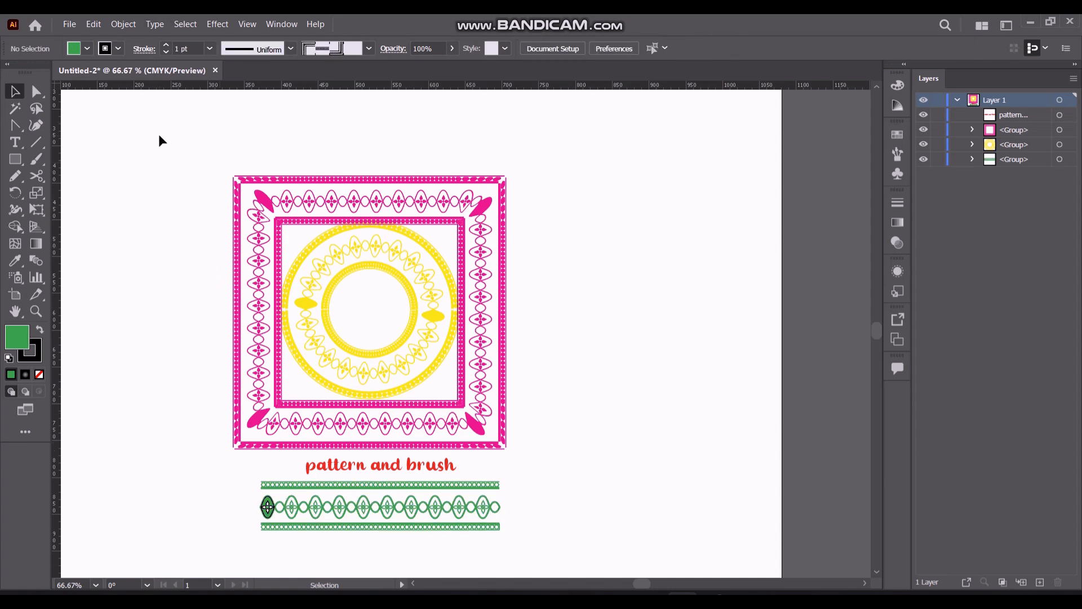
# Scale up the square, circle, title and ornament strip together so the composition fills more of the artboard
pyautogui.hotkey('ctrl', '0')
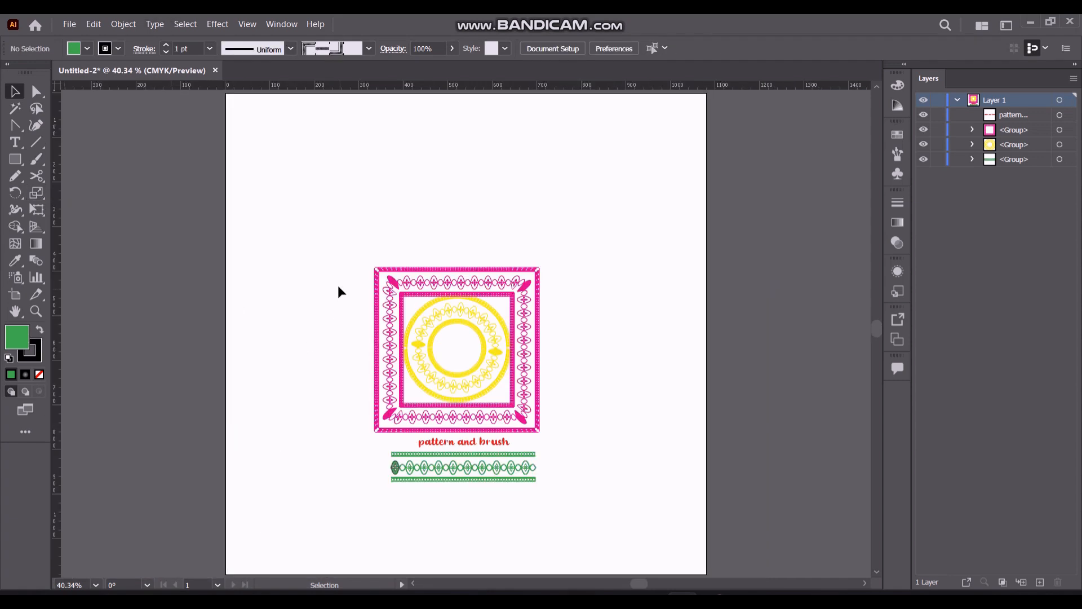
pyautogui.moveTo(332, 209); pyautogui.dragTo(637, 532)
pyautogui.moveTo(375, 267); pyautogui.dragTo(273, 189)
pyautogui.click(213, 274)
# Move the whole composition up so it sits centrally on the artboard
pyautogui.hotkey('ctrl', 'a')
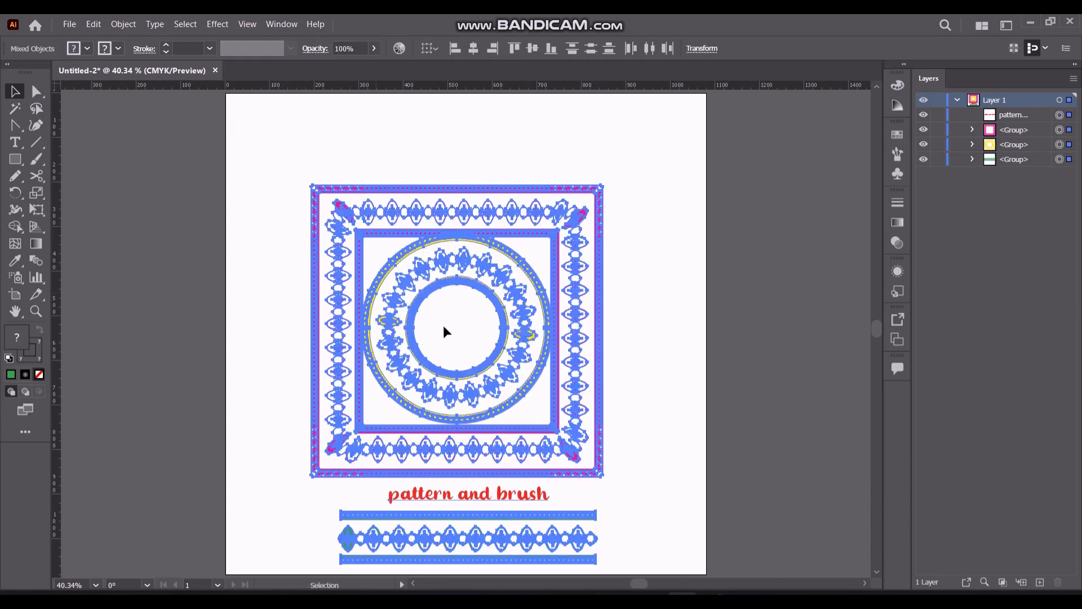
pyautogui.click(458, 324)
pyautogui.hotkey('ctrl', 'a')
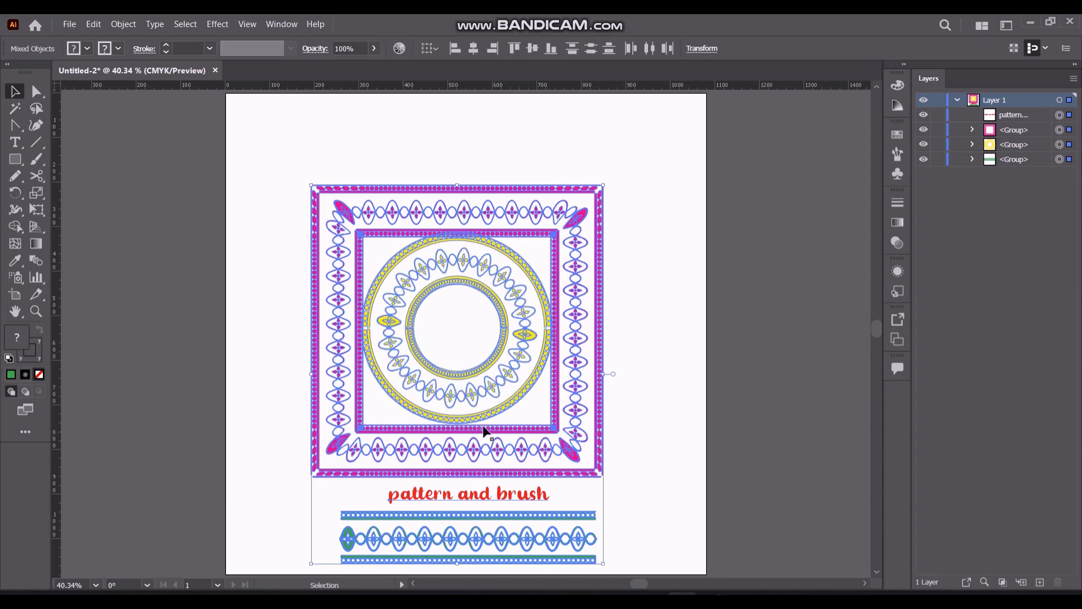
pyautogui.moveTo(452, 418); pyautogui.dragTo(464, 374)
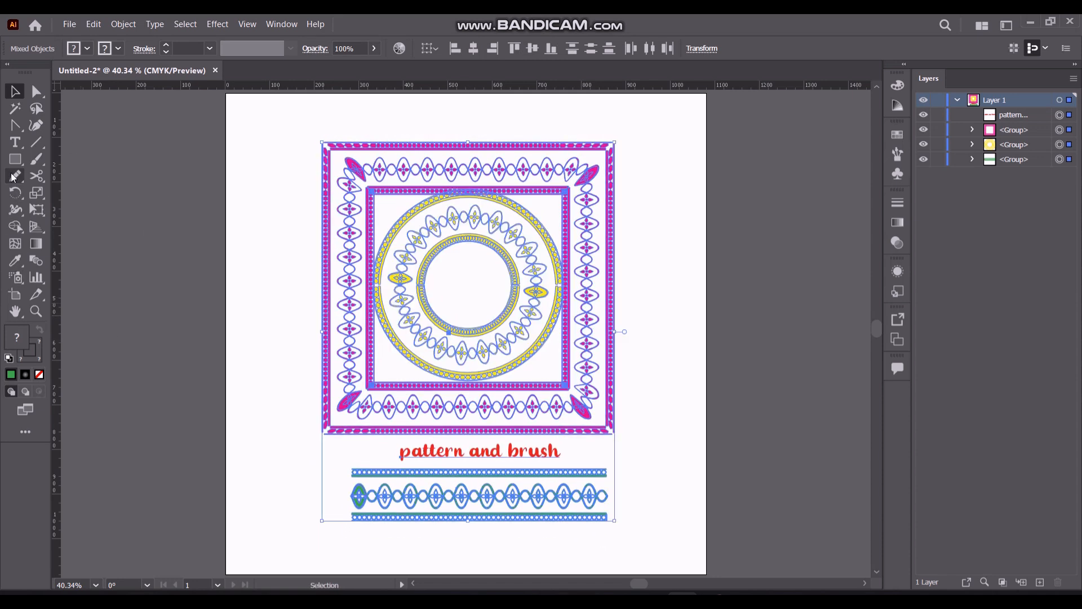
pyautogui.click(257, 196)
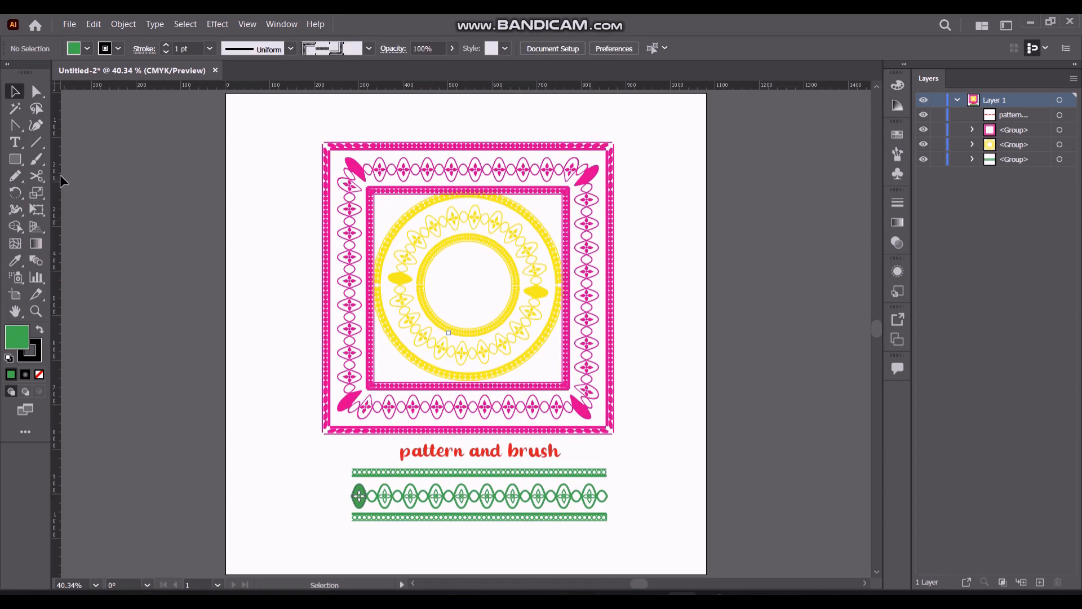
# Draw a background rectangle covering the whole artboard behind the artwork and fill it with a freeform gradient
pyautogui.click(15, 159)
pyautogui.moveTo(226, 94); pyautogui.dragTo(706, 575)
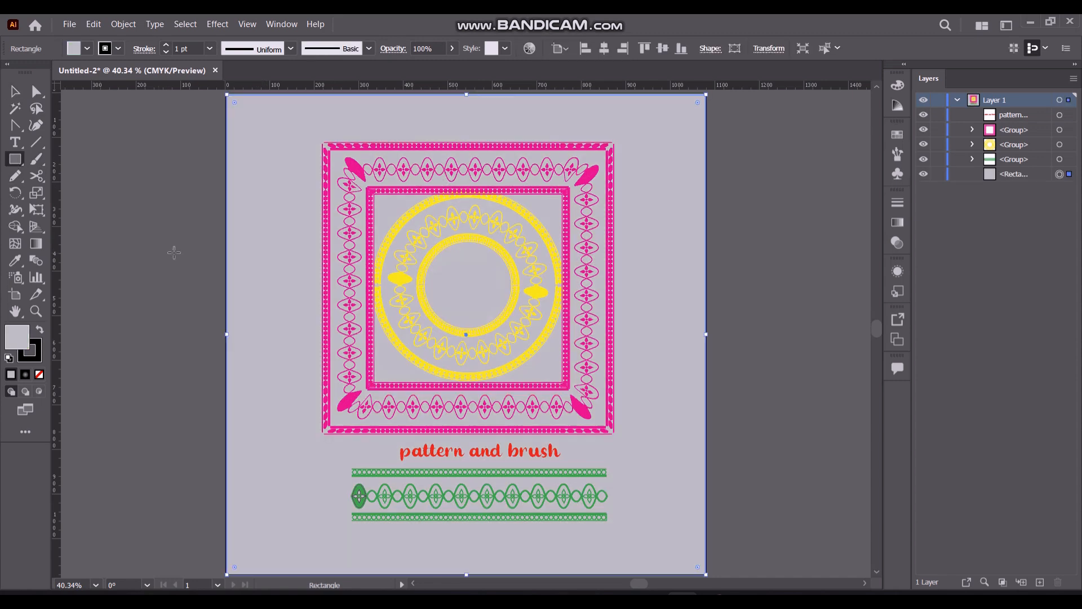
pyautogui.click(897, 222)
pyautogui.click(827, 219)
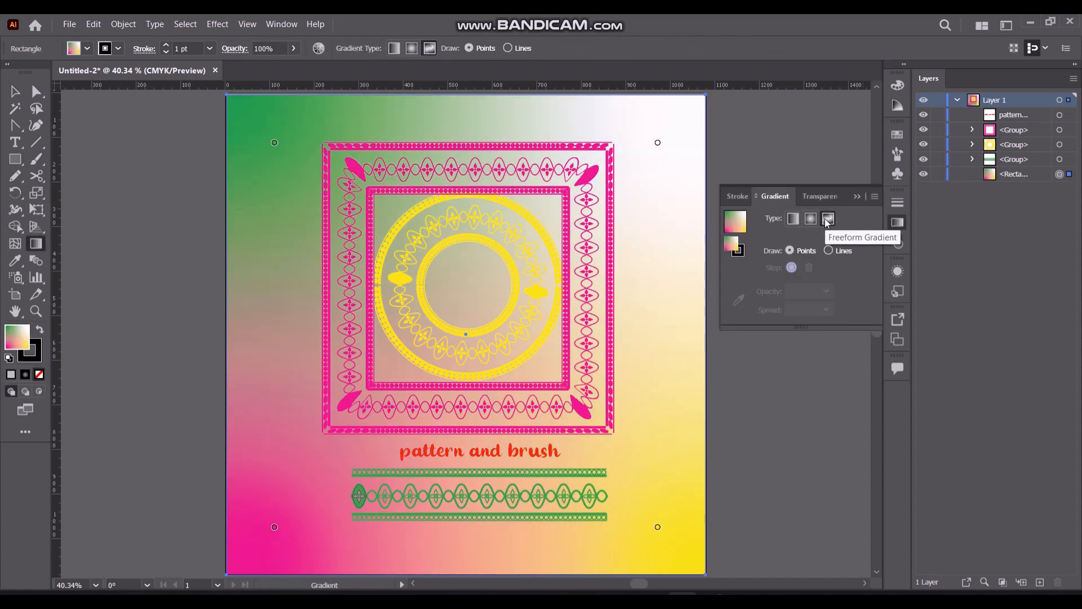
pyautogui.click(855, 200)
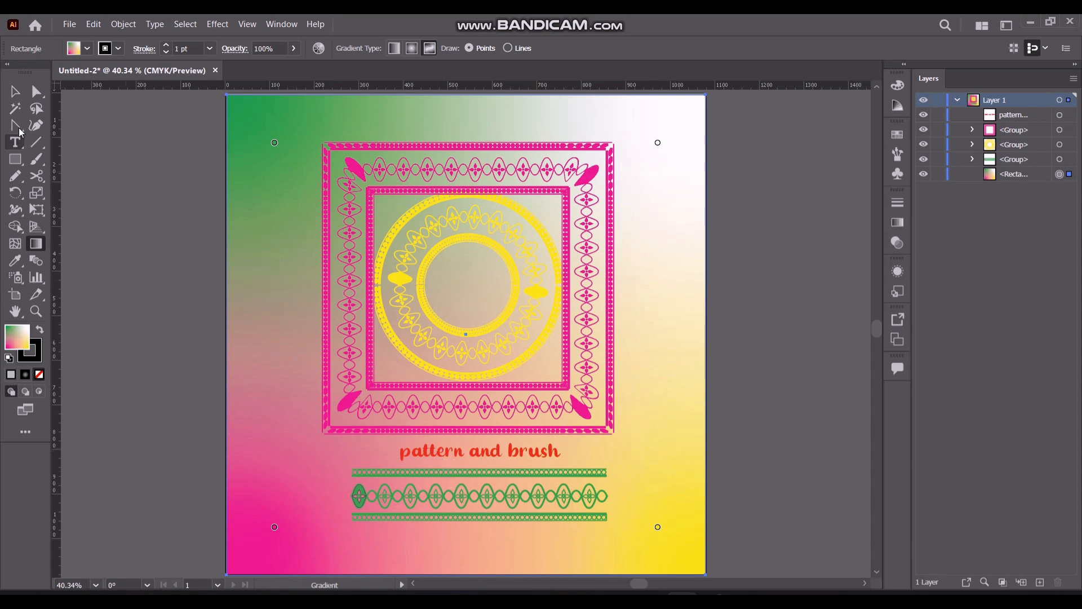
# Remove the stroke from the gradient background rectangle
pyautogui.click(15, 91)
pyautogui.click(79, 160)
pyautogui.click(251, 380)
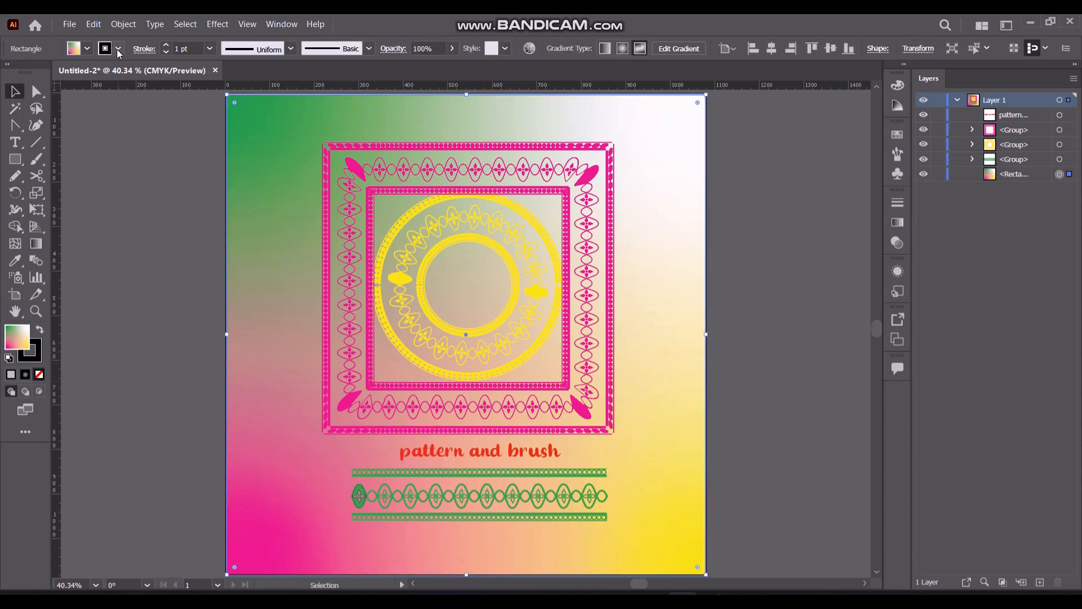
pyautogui.click(39, 373)
pyautogui.click(118, 322)
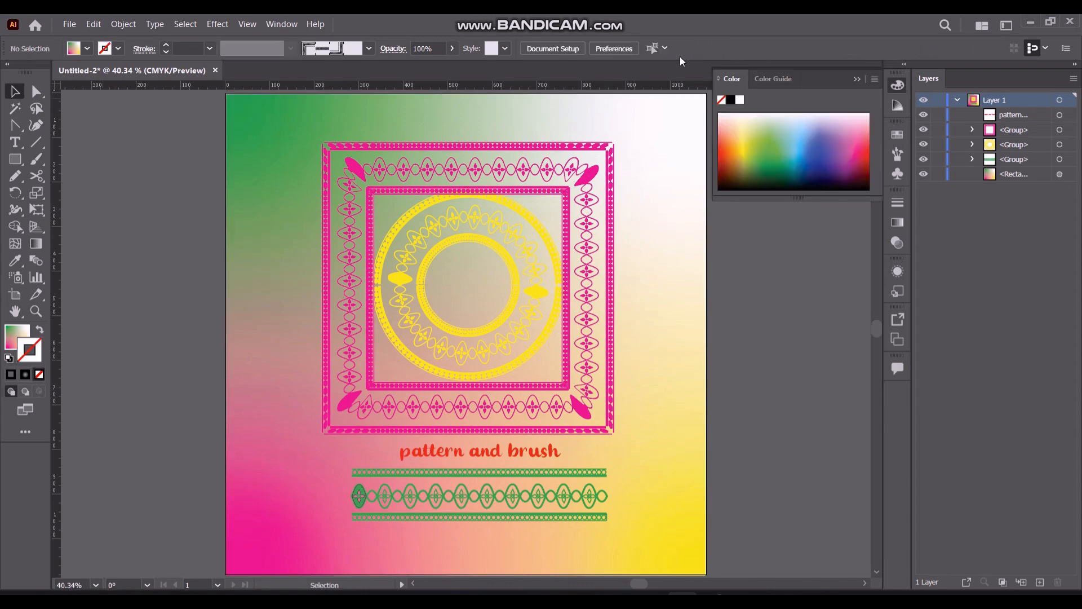
pyautogui.click(852, 68)
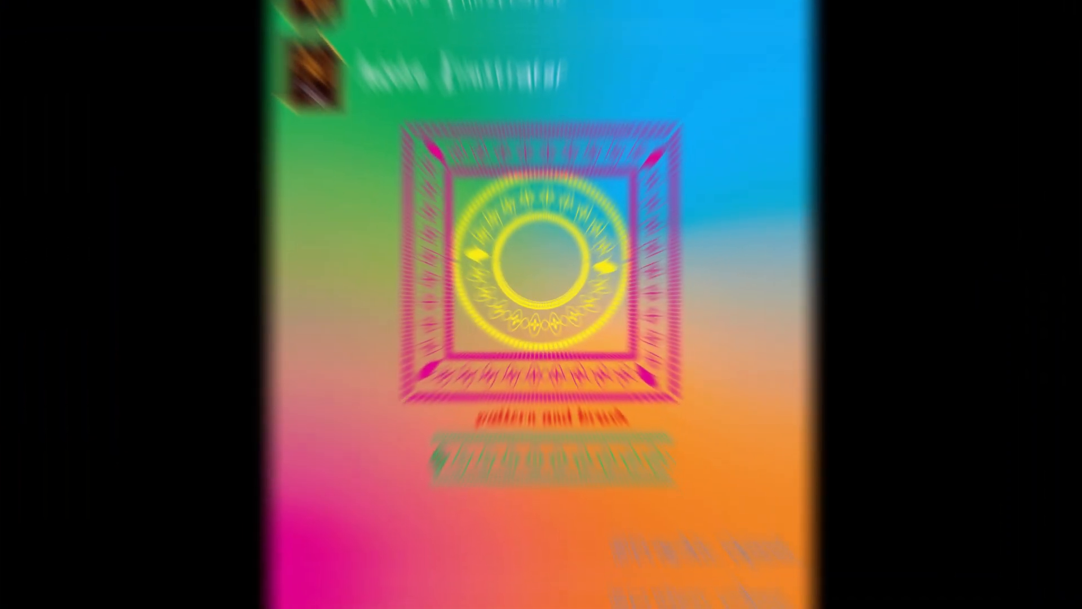